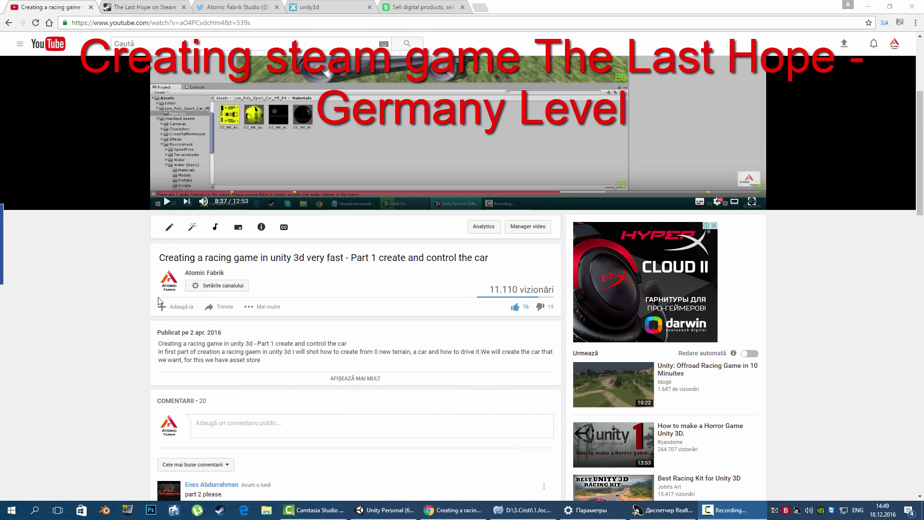
Switch to The Last Hope's Steam store page tab.
{"action": "left_click", "coordinate": [149, 4]}
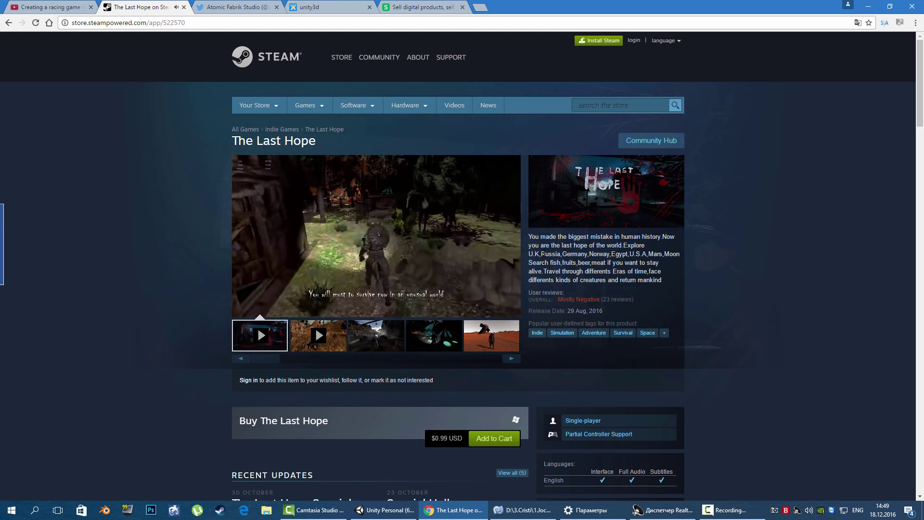
Highlight a country name in the game description and skip the trailer ahead.
{"action": "left_click_drag", "start_coordinate": [540, 254], "coordinate": [551, 254]}
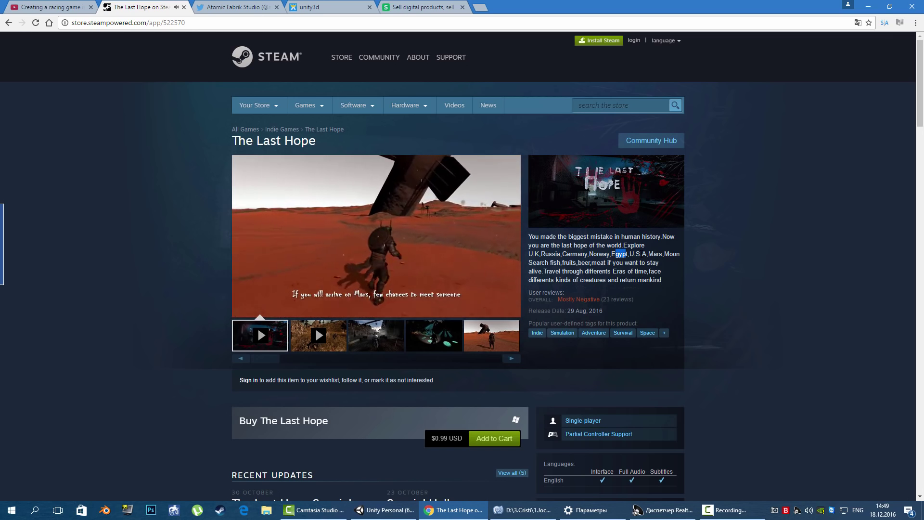
{"action": "mouse_move", "coordinate": [356, 301]}
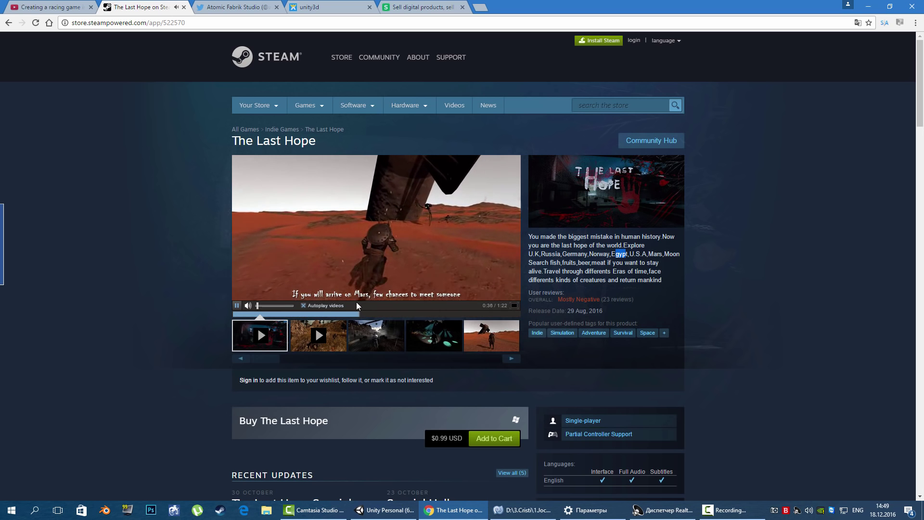
{"action": "left_click", "coordinate": [414, 315]}
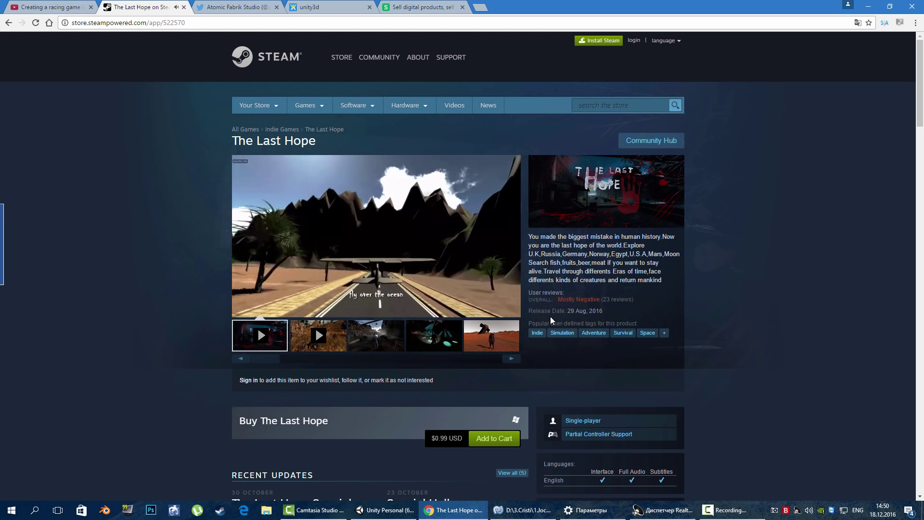
Page through The Last Hope's gameplay screenshots, then return to the Unity editor.
{"action": "left_click", "coordinate": [375, 335]}
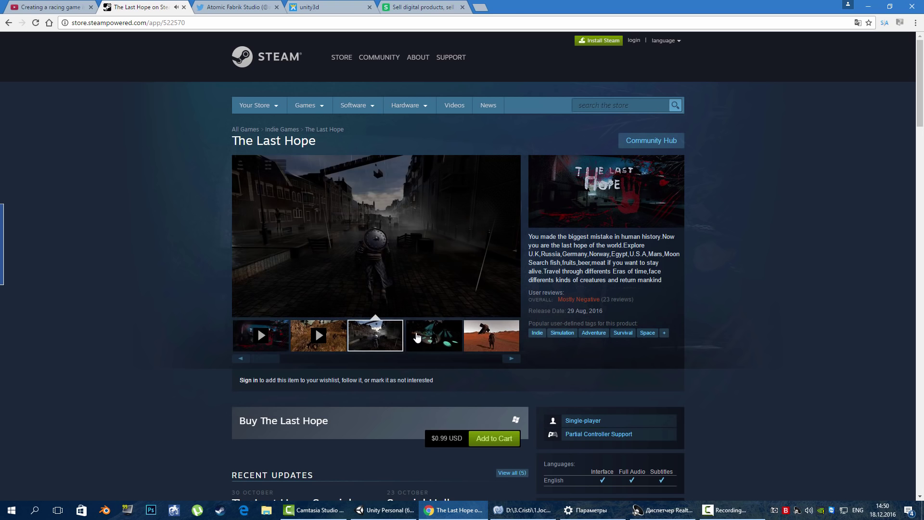
{"action": "left_click", "coordinate": [480, 341]}
{"action": "left_click", "coordinate": [511, 359]}
{"action": "left_click", "coordinate": [510, 358]}
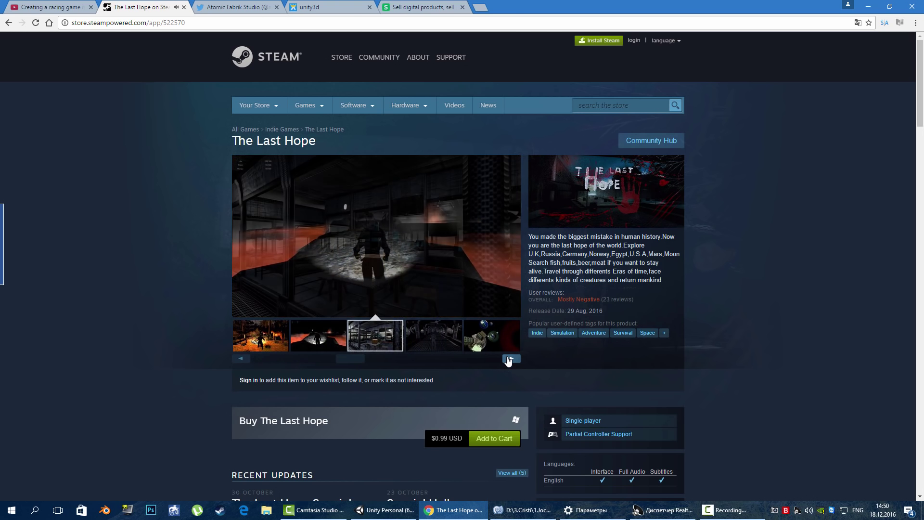
{"action": "left_click", "coordinate": [509, 359]}
{"action": "left_click", "coordinate": [509, 360]}
{"action": "left_click", "coordinate": [509, 360]}
{"action": "left_click", "coordinate": [509, 359]}
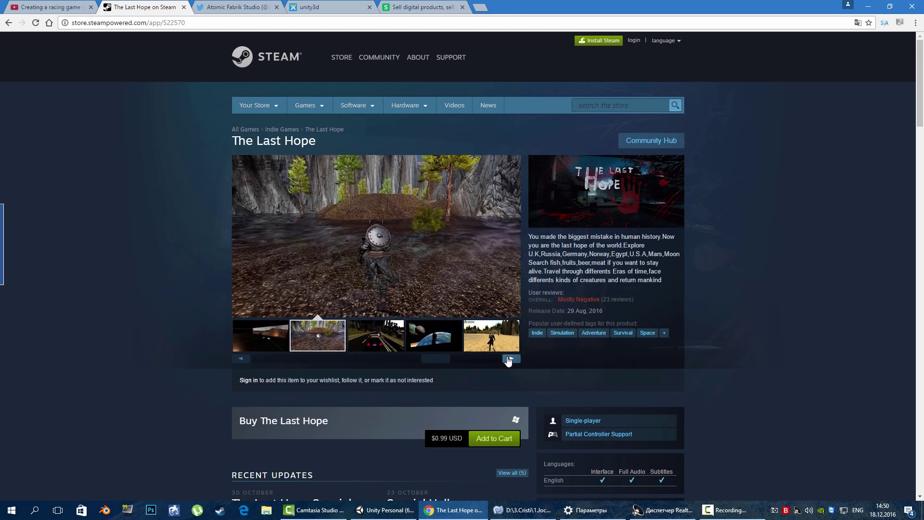
{"action": "left_click", "coordinate": [509, 360]}
{"action": "left_click", "coordinate": [510, 359]}
{"action": "left_click", "coordinate": [509, 360]}
{"action": "key", "text": "alt+Tab"}
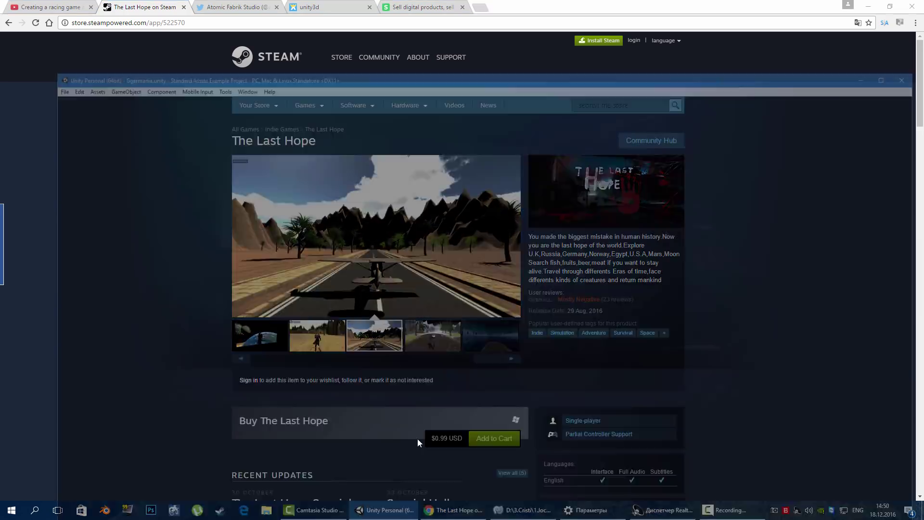
Orbit high over the Germany street, then bring up the studio's graphics-optimisation Twitter post.
{"action": "mouse_move", "coordinate": [449, 256]}
{"action": "left_mouse_down", "text": "alt"}
{"action": "mouse_move", "coordinate": [397, 231]}
{"action": "mouse_move", "coordinate": [454, 229]}
{"action": "mouse_move", "coordinate": [499, 242]}
{"action": "mouse_move", "coordinate": [393, 293]}
{"action": "mouse_move", "coordinate": [516, 214]}
{"action": "mouse_move", "coordinate": [533, 219]}
{"action": "mouse_move", "coordinate": [563, 192]}
{"action": "mouse_move", "coordinate": [549, 182]}
{"action": "mouse_move", "coordinate": [544, 196]}
{"action": "mouse_move", "coordinate": [576, 207]}
{"action": "mouse_move", "coordinate": [537, 455]}
{"action": "left_mouse_up", "text": "alt"}
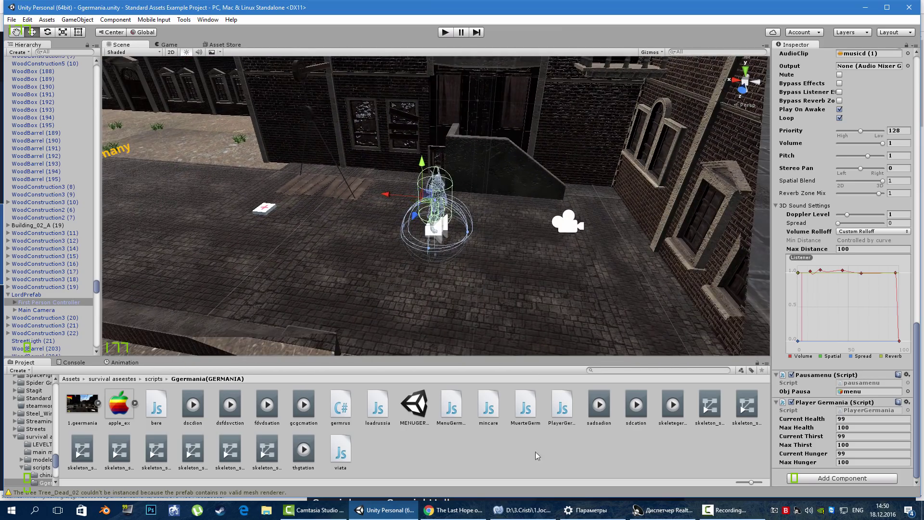
{"action": "left_click", "coordinate": [453, 510]}
{"action": "left_click", "coordinate": [237, 7]}
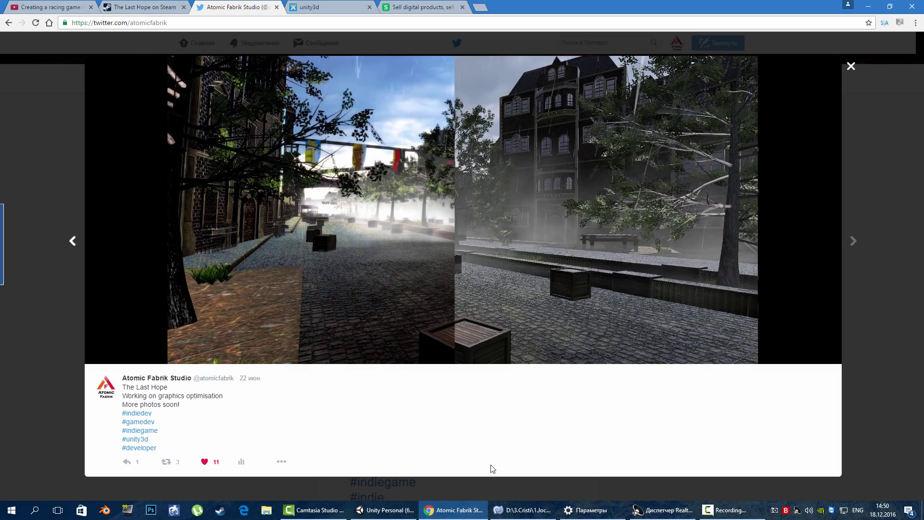
Return to Unity and orbit the Scene view above the character controller.
{"action": "left_click", "coordinate": [383, 510]}
{"action": "mouse_move", "coordinate": [478, 242]}
{"action": "left_mouse_down", "text": "alt"}
{"action": "mouse_move", "coordinate": [515, 255]}
{"action": "mouse_move", "coordinate": [521, 237]}
{"action": "left_mouse_up", "text": "alt"}
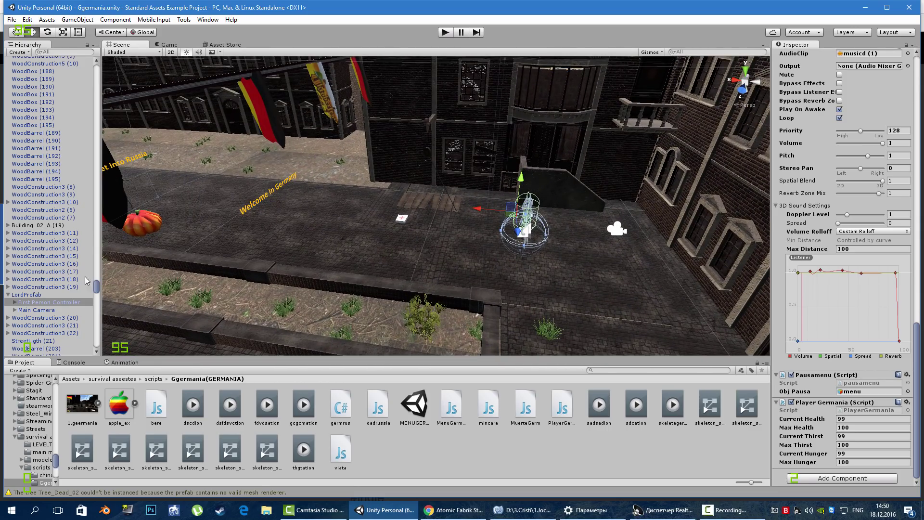
Select Main Camera, level the view down the street, disable Antialiasing and view the Game tab.
{"action": "mouse_move", "coordinate": [324, 255]}
{"action": "left_mouse_down", "text": "alt"}
{"action": "mouse_move", "coordinate": [428, 231]}
{"action": "mouse_move", "coordinate": [54, 315]}
{"action": "left_mouse_up", "text": "alt"}
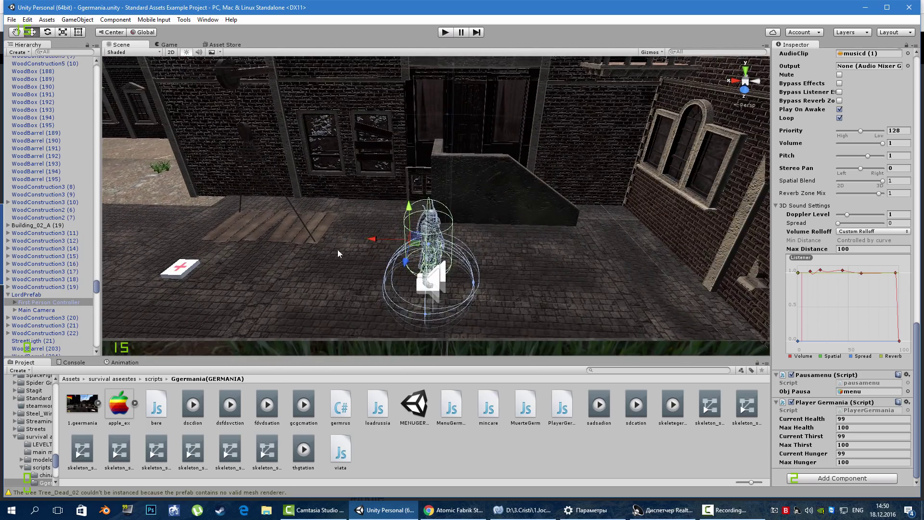
{"action": "left_click", "coordinate": [36, 310]}
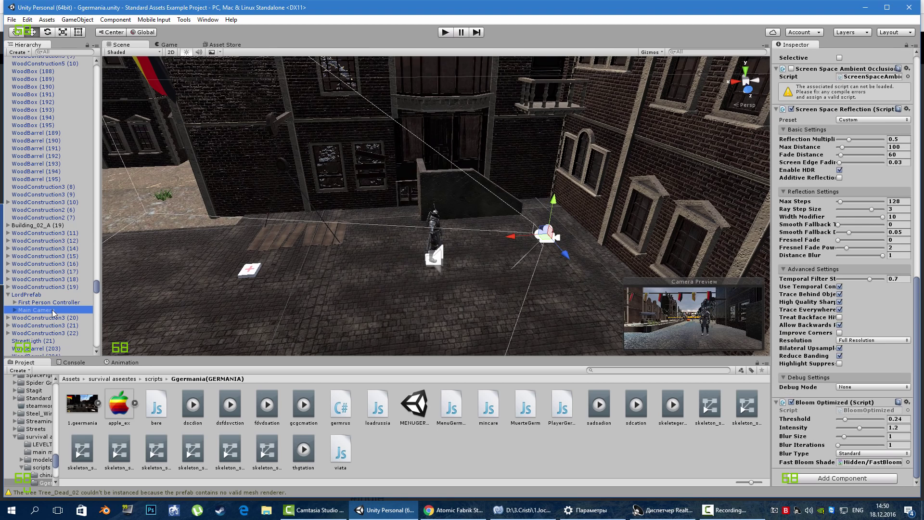
{"action": "scroll", "coordinate": [820, 297], "scroll_direction": "up", "scroll_amount": 5}
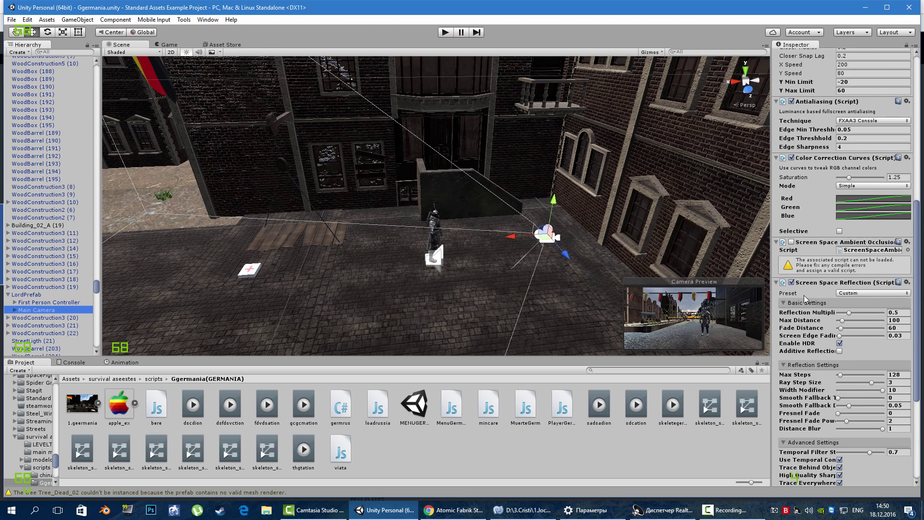
{"action": "scroll", "coordinate": [820, 298], "scroll_direction": "up", "scroll_amount": 6}
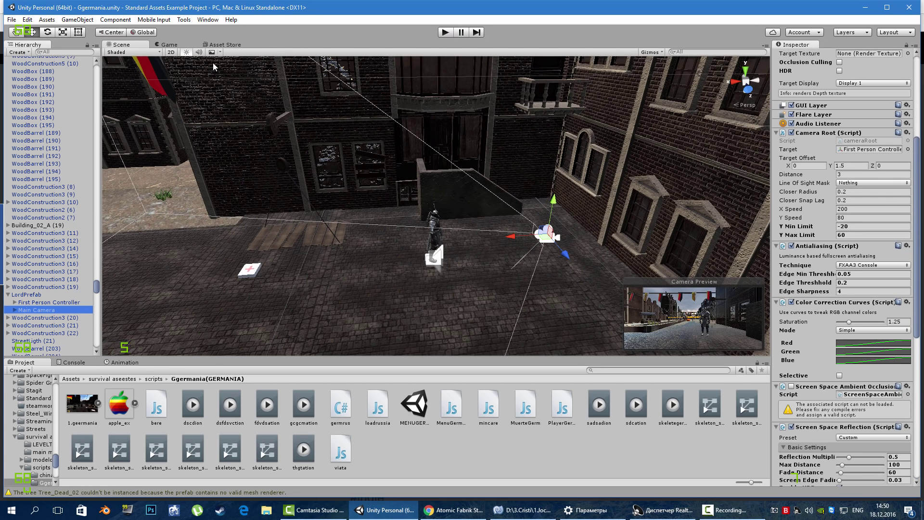
{"action": "left_click_drag", "start_coordinate": [214, 67], "coordinate": [397, 196], "text": "alt"}
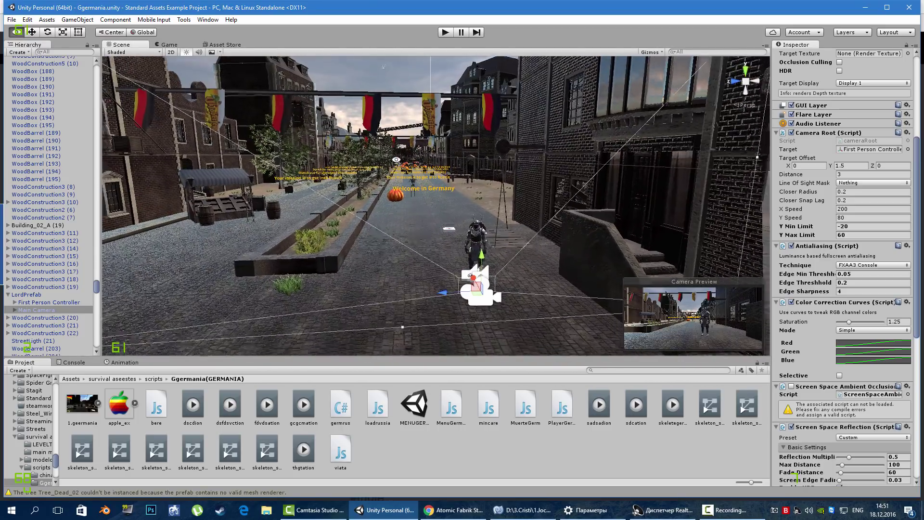
{"action": "left_click_drag", "start_coordinate": [397, 196], "coordinate": [836, 265], "text": "alt"}
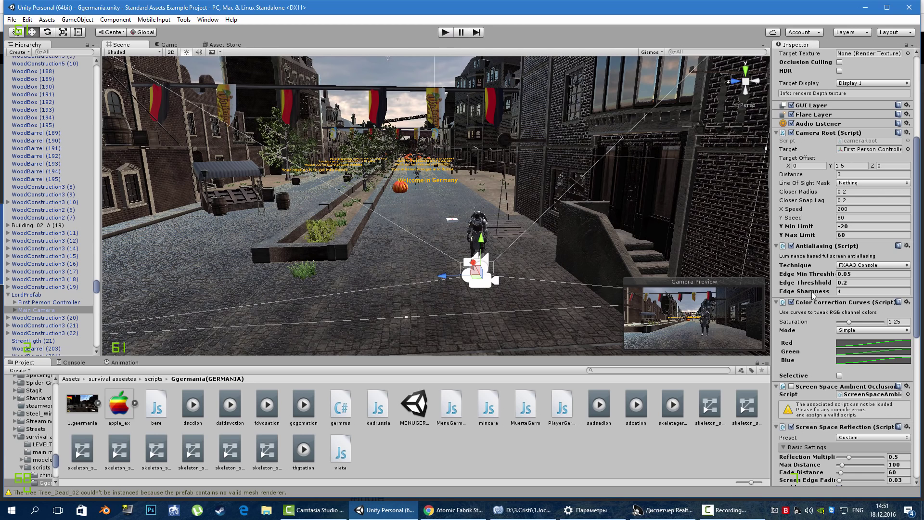
{"action": "left_click", "coordinate": [791, 246]}
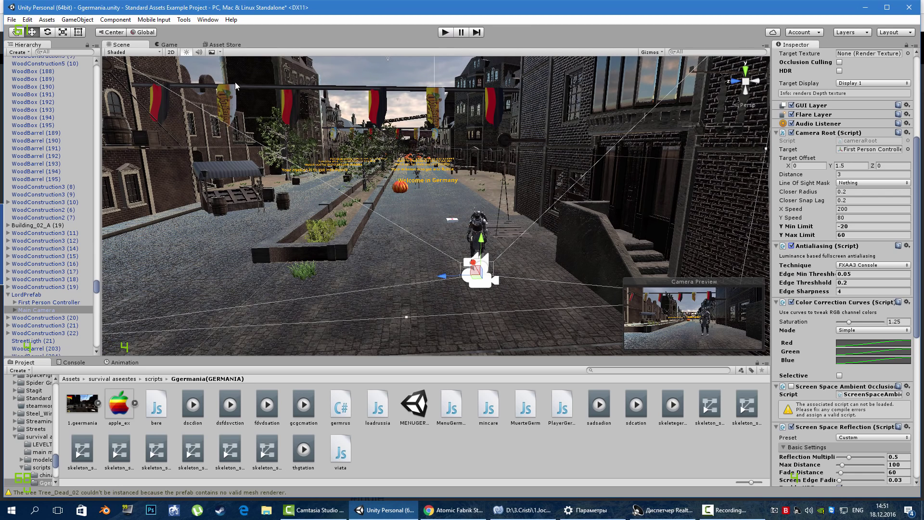
{"action": "left_click", "coordinate": [166, 46]}
Remove the camera's Antialiasing component and re-add it via Add Component search 'anti'.
{"action": "left_click", "coordinate": [791, 245]}
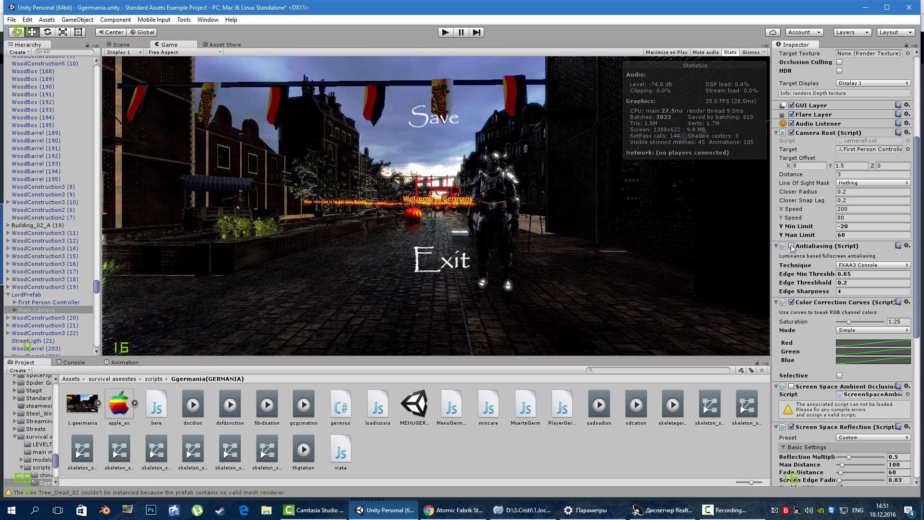
{"action": "left_click", "coordinate": [791, 246]}
{"action": "left_click", "coordinate": [791, 246]}
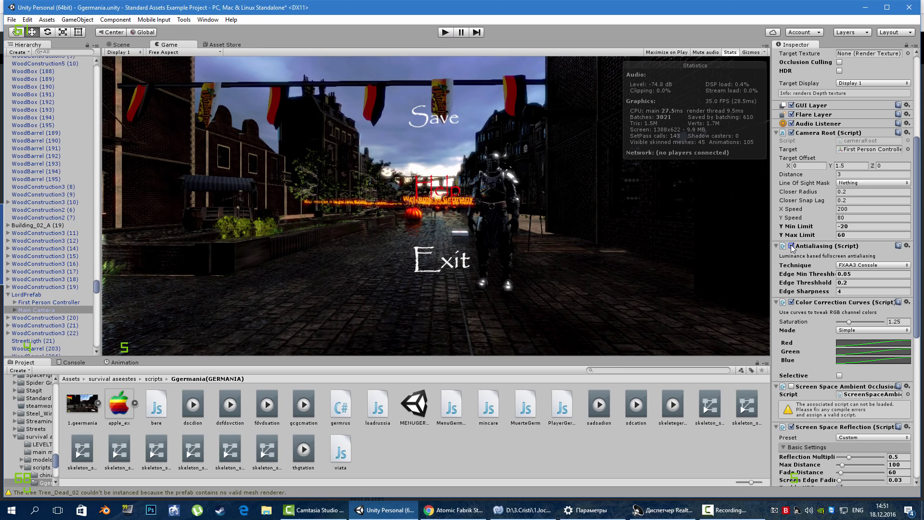
{"action": "left_click", "coordinate": [907, 246]}
{"action": "left_click", "coordinate": [827, 270]}
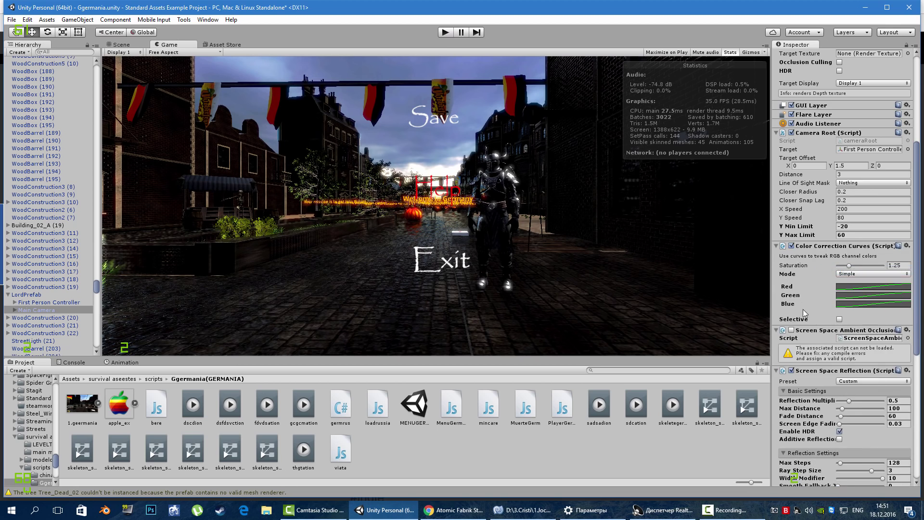
{"action": "scroll", "coordinate": [802, 312], "scroll_direction": "down", "scroll_amount": 10}
{"action": "left_click", "coordinate": [836, 478]}
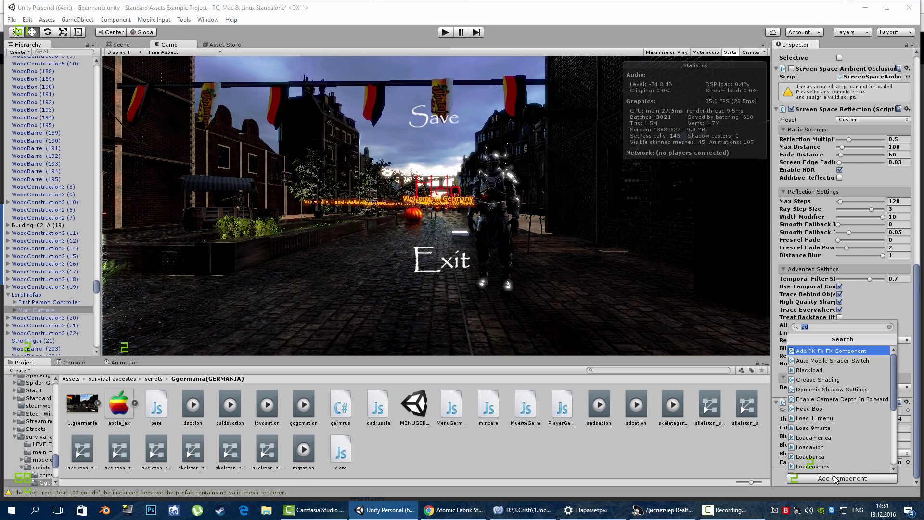
{"action": "type", "text": "anti"}
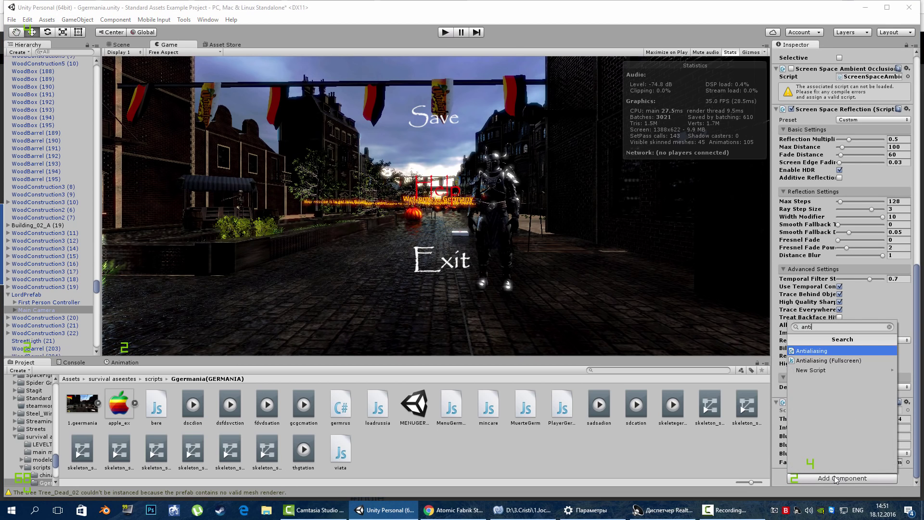
{"action": "key", "text": "Return"}
Compare Color Correction Curves on and off, leave it off, and enter Play mode.
{"action": "scroll", "coordinate": [823, 375], "scroll_direction": "up", "scroll_amount": 5}
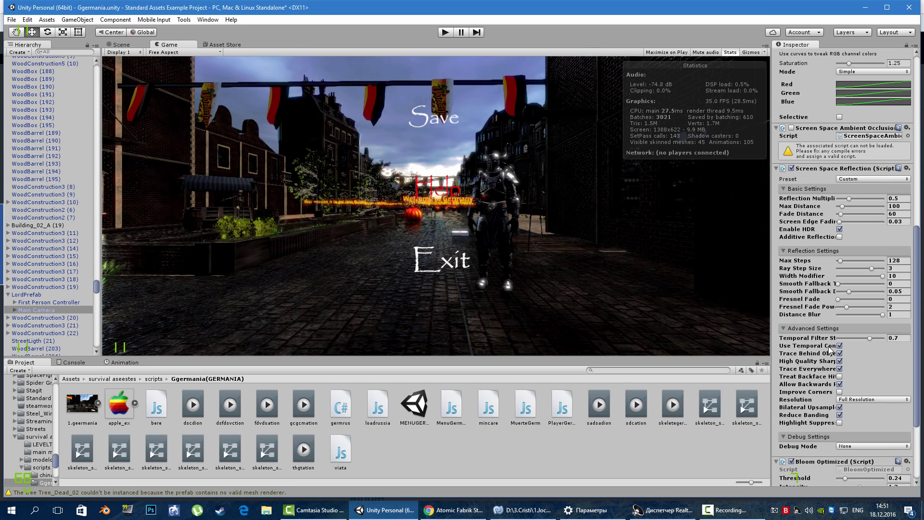
{"action": "scroll", "coordinate": [803, 264], "scroll_direction": "up", "scroll_amount": 2}
{"action": "scroll", "coordinate": [818, 267], "scroll_direction": "up", "scroll_amount": 2}
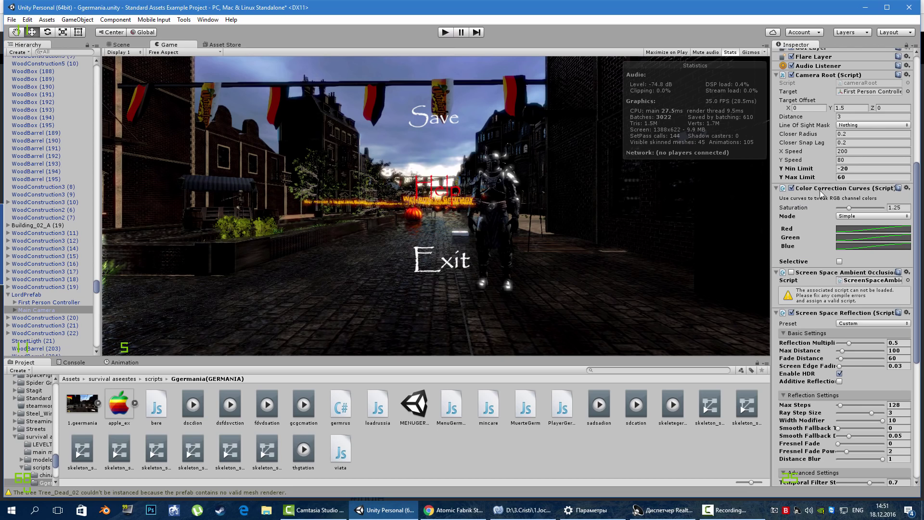
{"action": "left_click", "coordinate": [792, 188]}
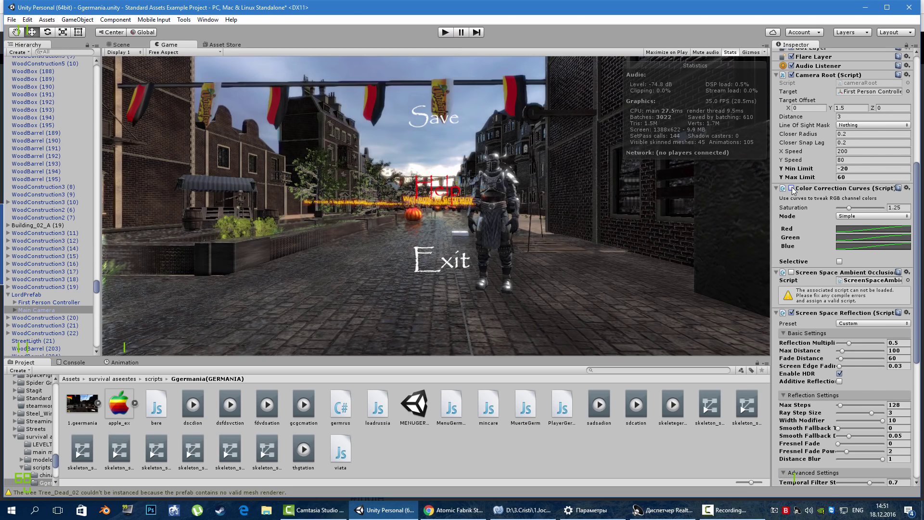
{"action": "left_click", "coordinate": [792, 188]}
{"action": "left_click", "coordinate": [791, 188]}
{"action": "left_click", "coordinate": [792, 188]}
{"action": "left_click", "coordinate": [791, 188]}
{"action": "left_click", "coordinate": [791, 188]}
{"action": "left_click", "coordinate": [792, 188]}
{"action": "left_click", "coordinate": [792, 188]}
{"action": "left_click", "coordinate": [791, 189]}
{"action": "left_click", "coordinate": [445, 33]}
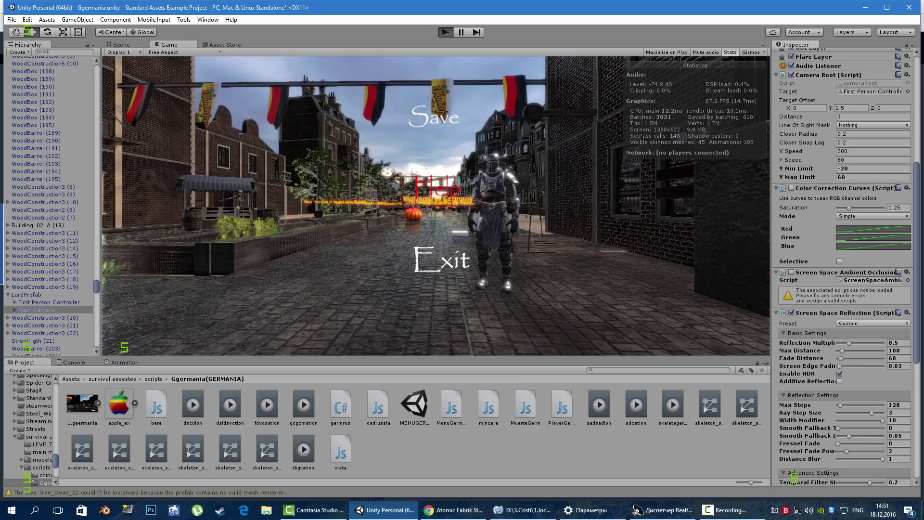
Start playing, walk the character down the street, and bring up the pause menu.
{"action": "left_click", "coordinate": [726, 515]}
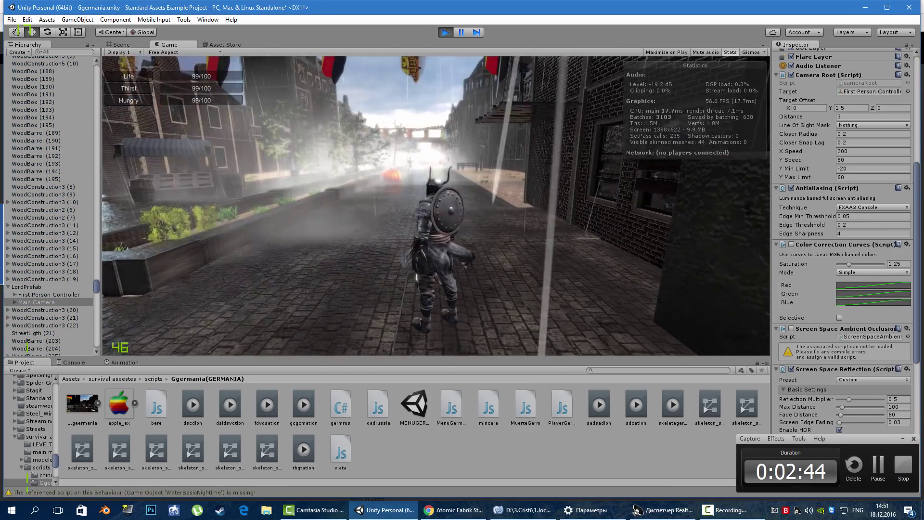
{"action": "key", "text": "w"}
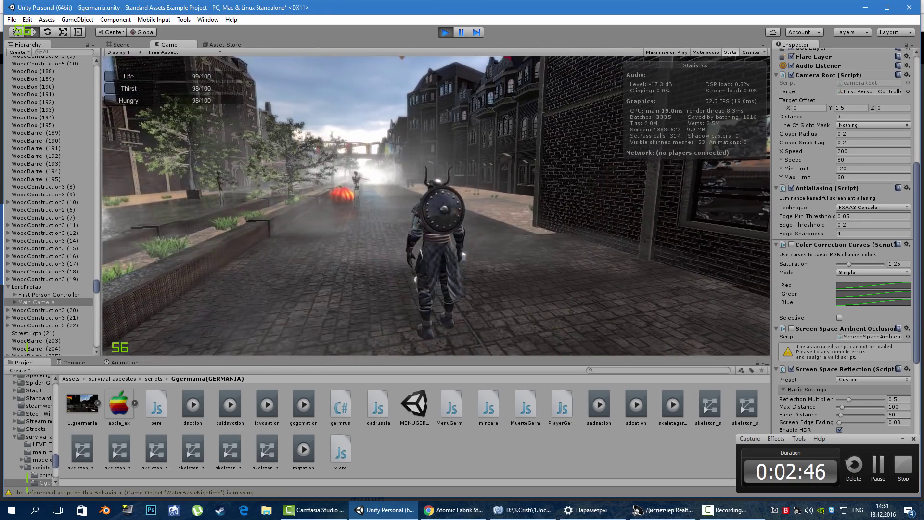
{"action": "key", "text": "Escape"}
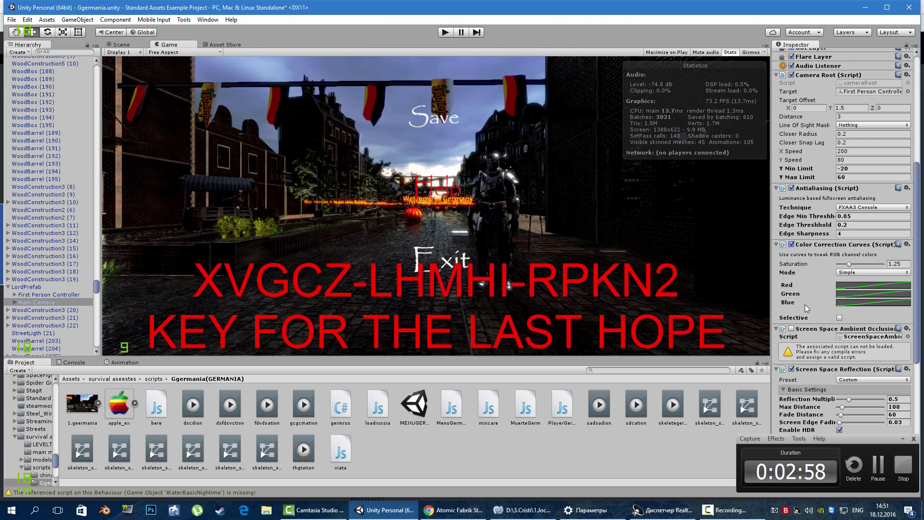
Toggle Screen Space Reflection repeatedly to compare, leaving it unchecked.
{"action": "scroll", "coordinate": [815, 285], "scroll_direction": "down", "scroll_amount": 2}
{"action": "scroll", "coordinate": [814, 296], "scroll_direction": "down", "scroll_amount": 2}
{"action": "scroll", "coordinate": [815, 308], "scroll_direction": "down", "scroll_amount": 2}
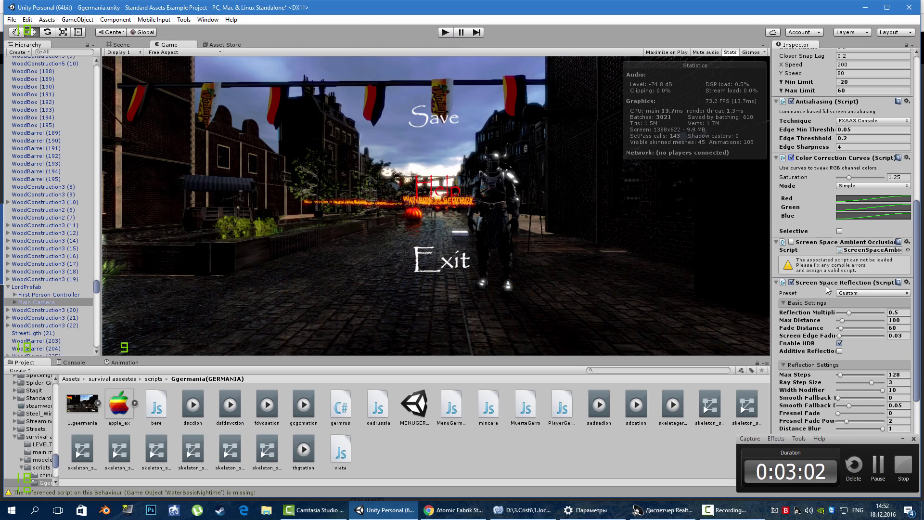
{"action": "left_click", "coordinate": [792, 283]}
{"action": "left_click", "coordinate": [791, 282]}
{"action": "left_click", "coordinate": [791, 283]}
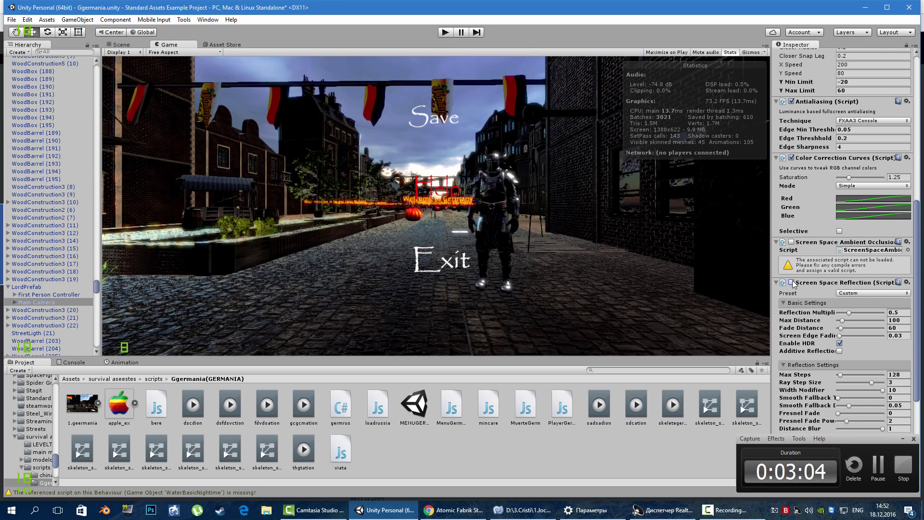
{"action": "left_click", "coordinate": [791, 283]}
{"action": "left_click", "coordinate": [791, 282]}
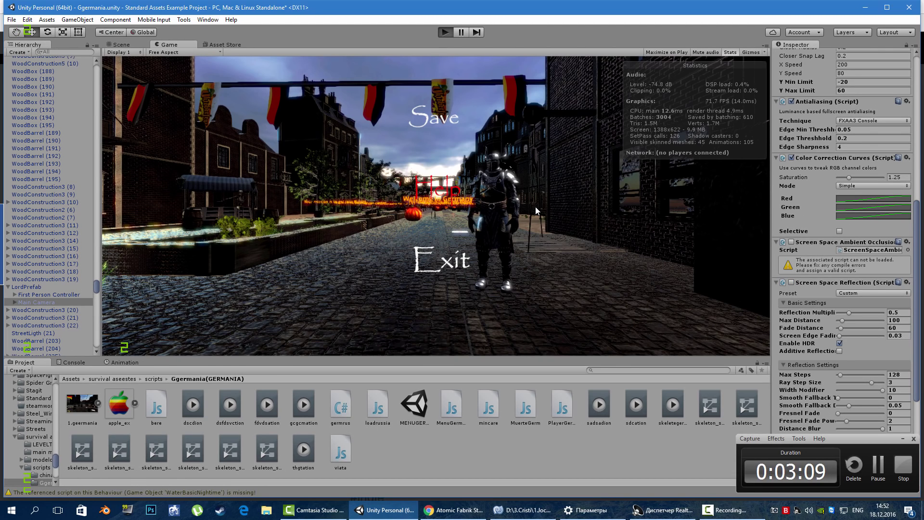
Resume the game briefly, pause again, and exit Play mode.
{"action": "left_click", "coordinate": [554, 218]}
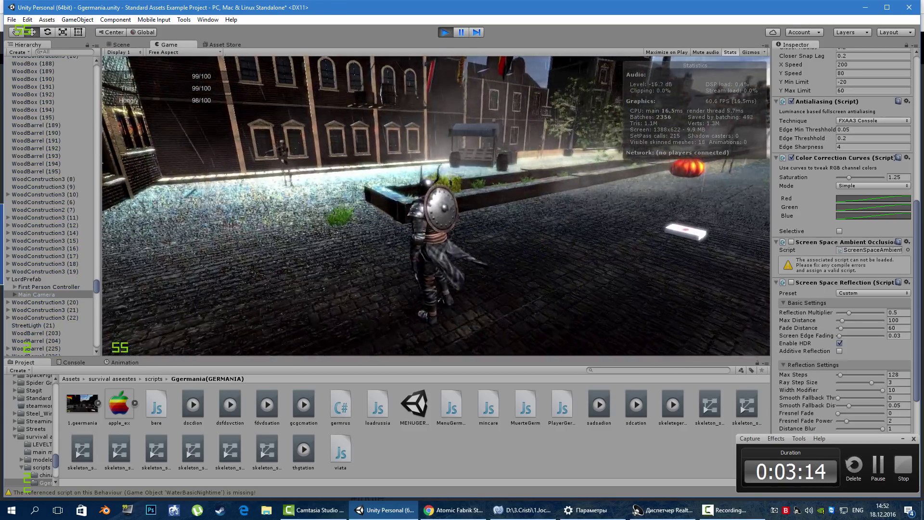
{"action": "key", "text": "Escape"}
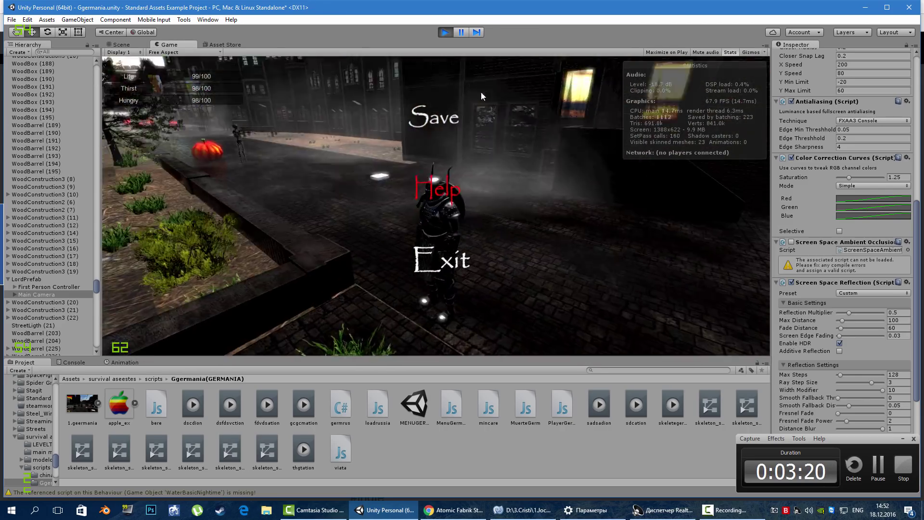
{"action": "key", "text": "ctrl+p"}
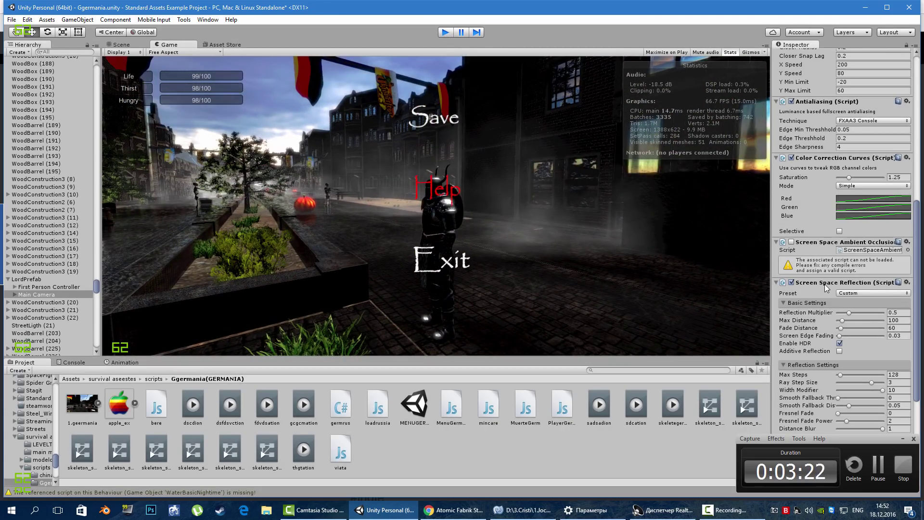
{"action": "key", "text": "ctrl+p"}
Toggle Bloom off and on to compare the scene with and without glow.
{"action": "scroll", "coordinate": [817, 273], "scroll_direction": "down", "scroll_amount": 5}
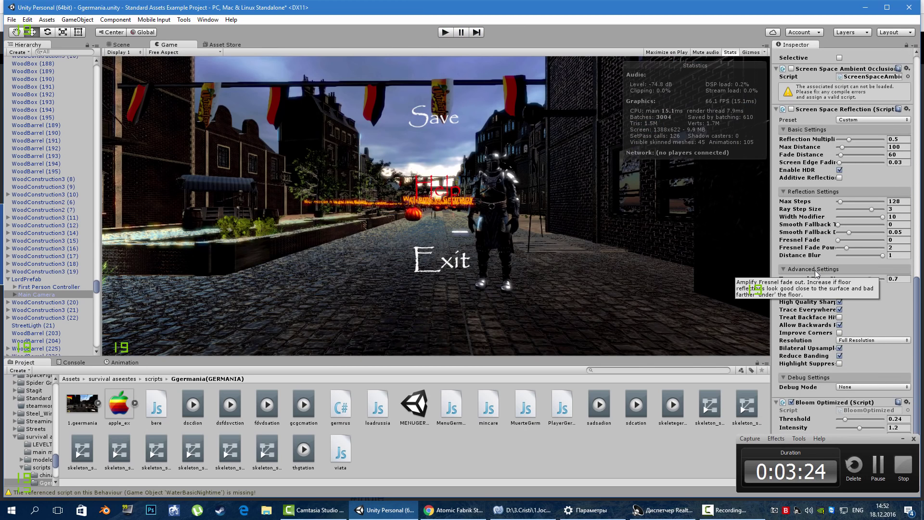
{"action": "left_click", "coordinate": [792, 403]}
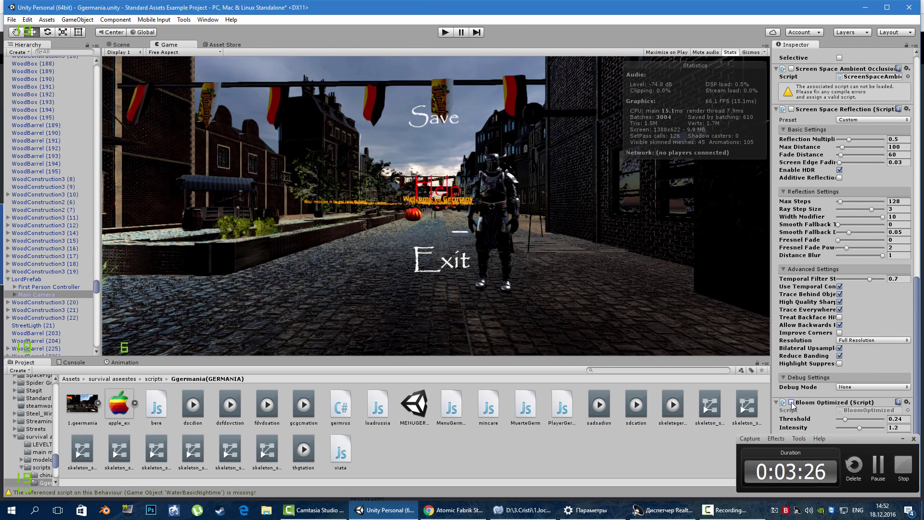
{"action": "left_click", "coordinate": [791, 403]}
{"action": "left_click", "coordinate": [791, 403]}
{"action": "left_click", "coordinate": [792, 403]}
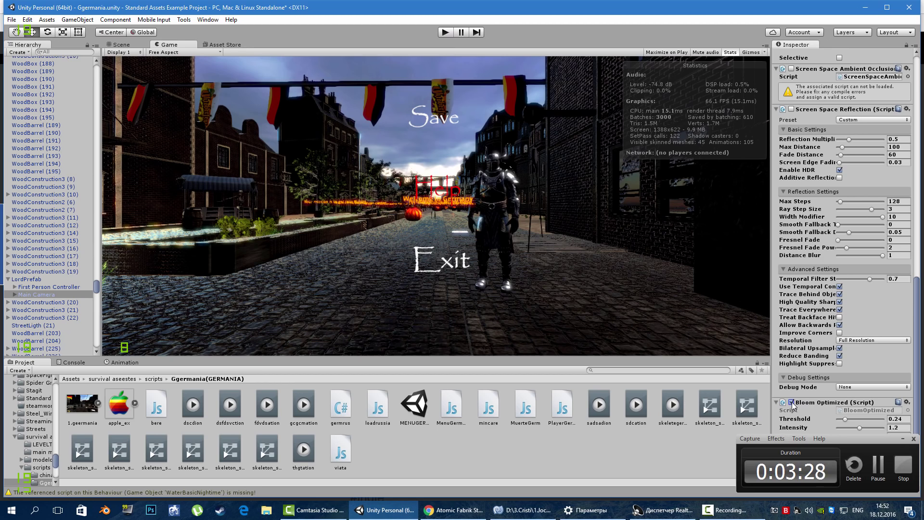
Re-enable Antialiasing, Color Correction Curves and Screen Space Reflection, then orbit the street in Scene view.
{"action": "scroll", "coordinate": [818, 154], "scroll_direction": "up", "scroll_amount": 3}
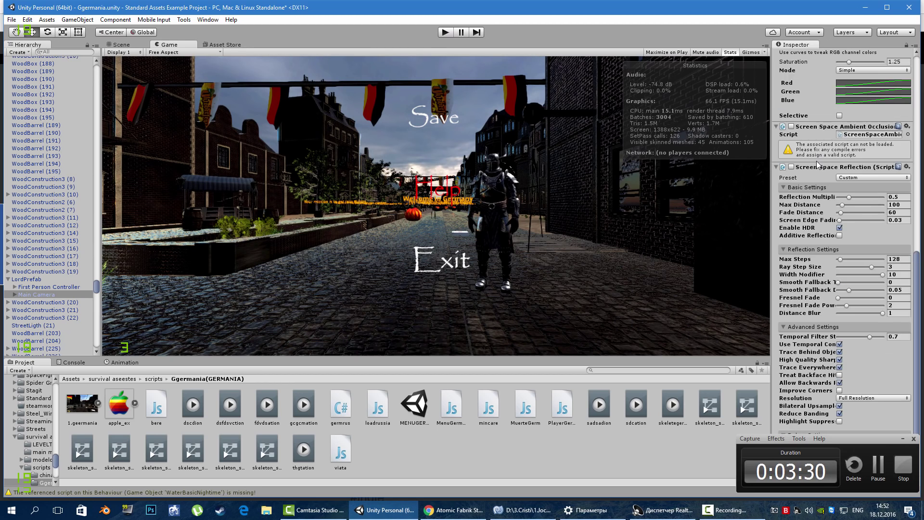
{"action": "scroll", "coordinate": [818, 169], "scroll_direction": "up", "scroll_amount": 3}
{"action": "left_click", "coordinate": [791, 158]}
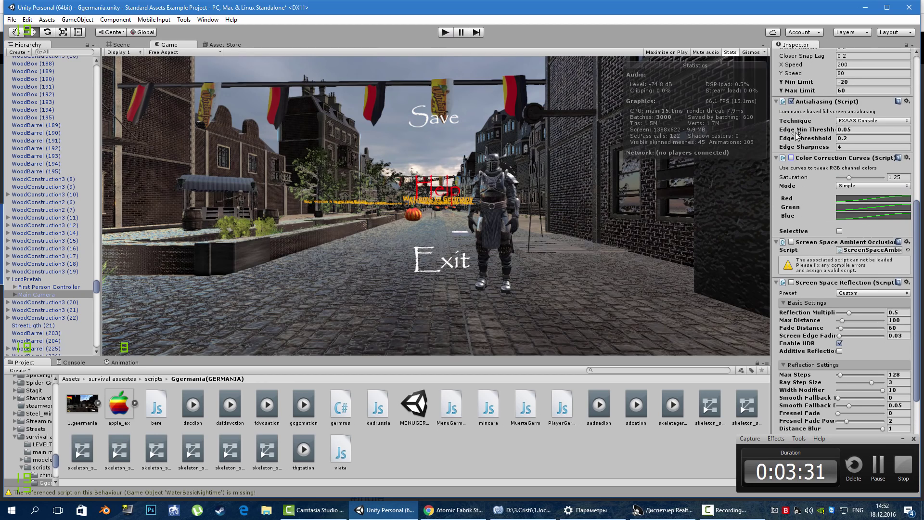
{"action": "left_click", "coordinate": [791, 101]}
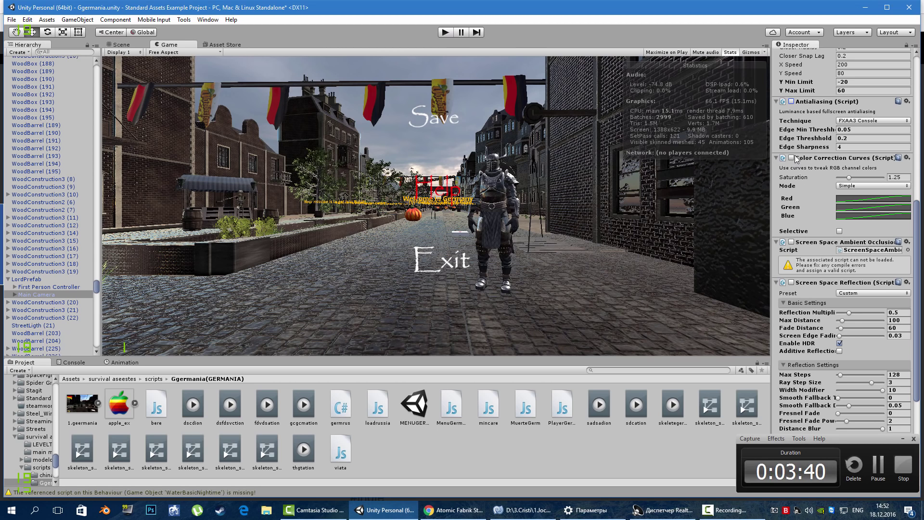
{"action": "left_click", "coordinate": [791, 101]}
{"action": "left_click", "coordinate": [791, 157]}
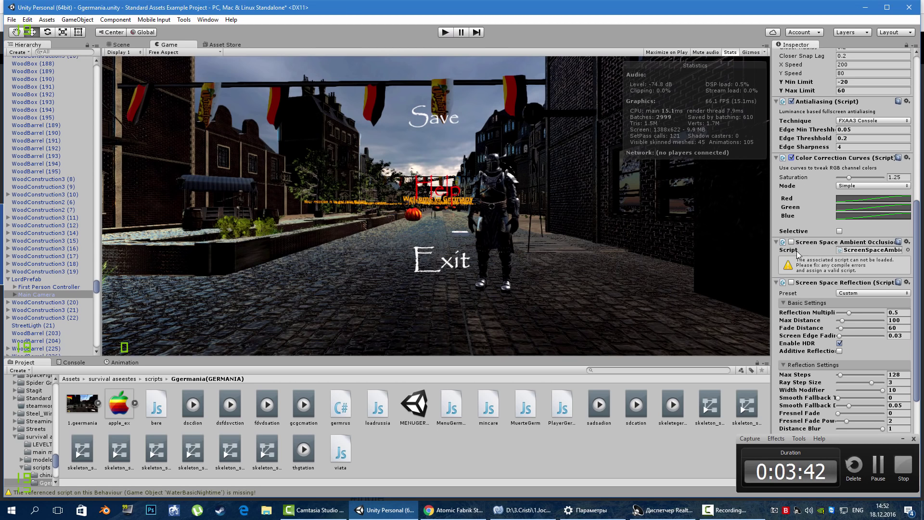
{"action": "left_click", "coordinate": [791, 283]}
{"action": "scroll", "coordinate": [824, 286], "scroll_direction": "down", "scroll_amount": 3}
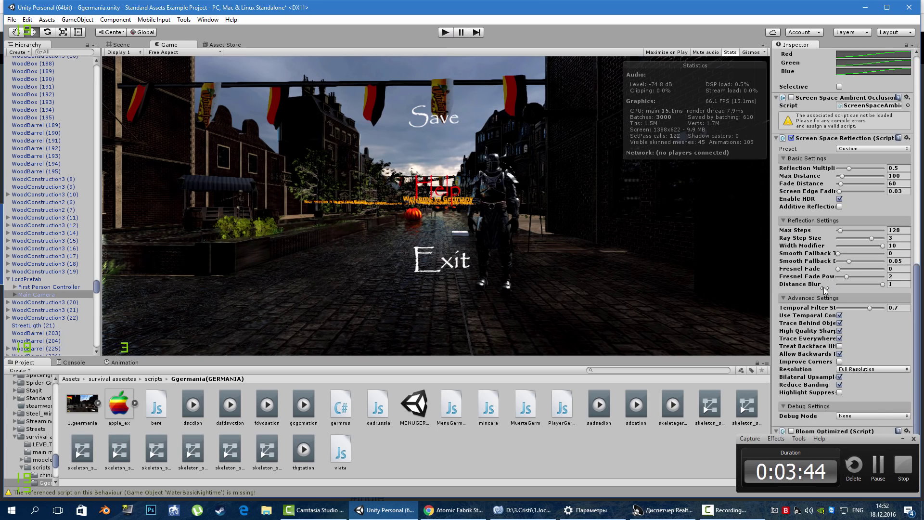
{"action": "scroll", "coordinate": [824, 287], "scroll_direction": "down", "scroll_amount": 3}
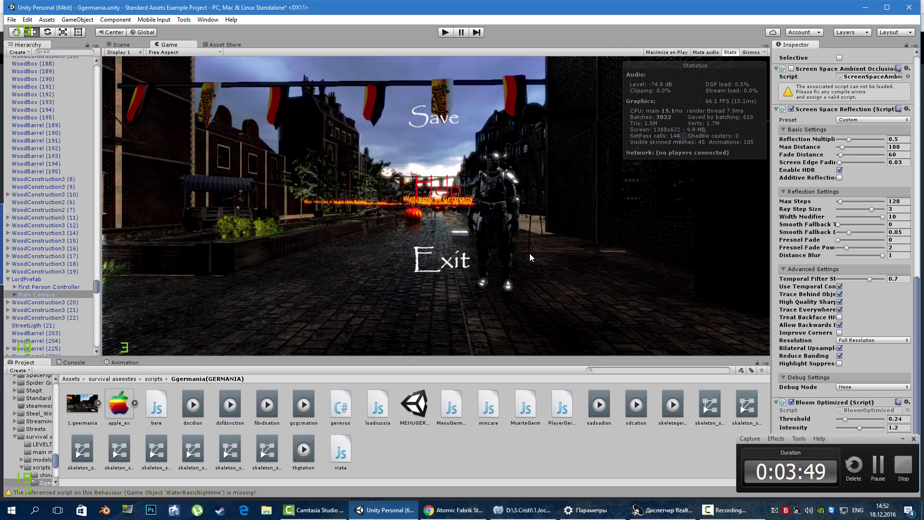
{"action": "left_click", "coordinate": [118, 44]}
{"action": "mouse_move", "coordinate": [433, 168]}
{"action": "right_mouse_down"}
{"action": "mouse_move", "coordinate": [464, 146]}
{"action": "mouse_move", "coordinate": [291, 54]}
{"action": "right_mouse_up"}
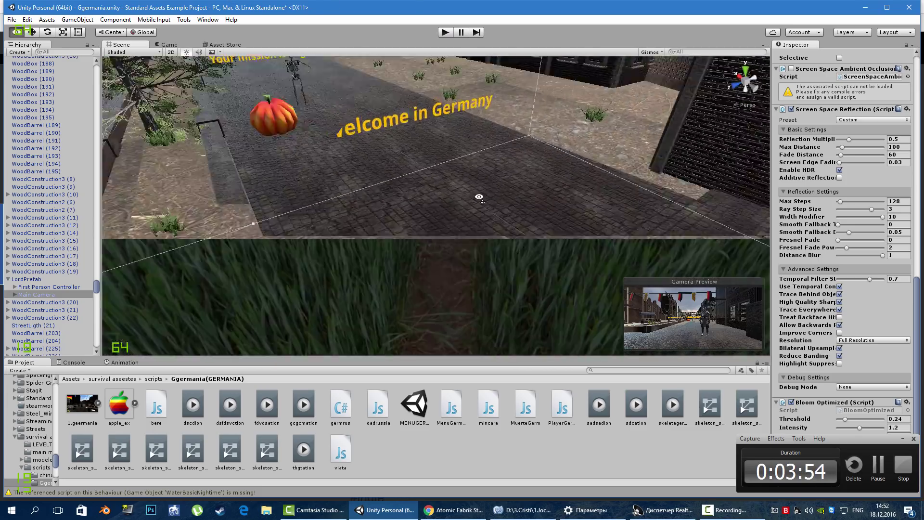
Play the level, running up the street past the pumpkin and mission sign, then pause.
{"action": "left_click", "coordinate": [446, 34]}
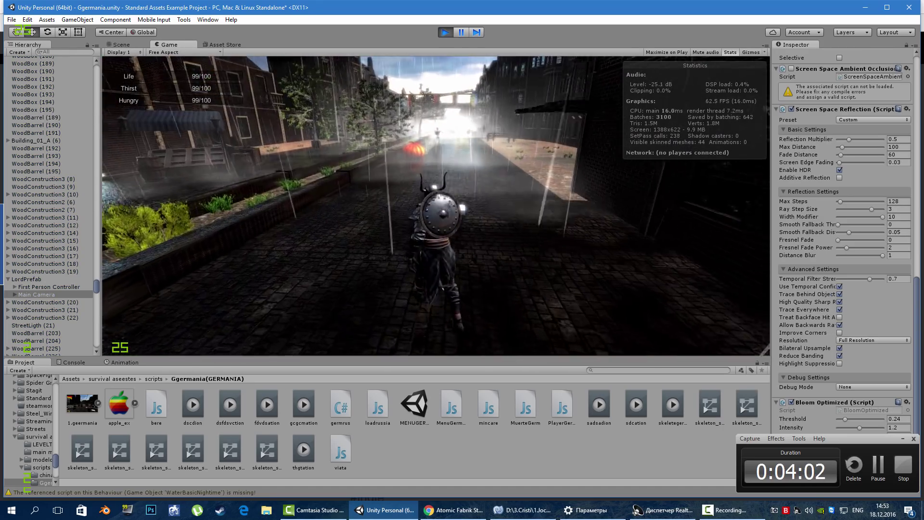
{"action": "key", "text": "w"}
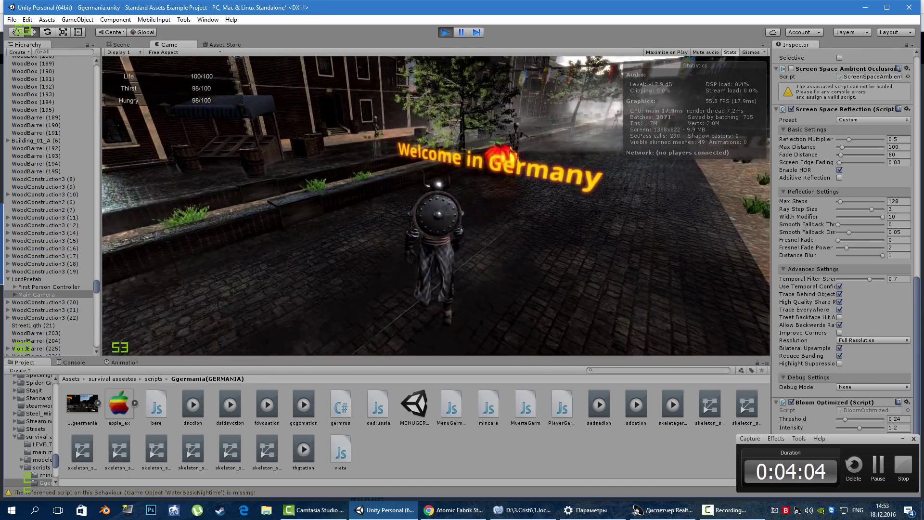
{"action": "key", "text": "w"}
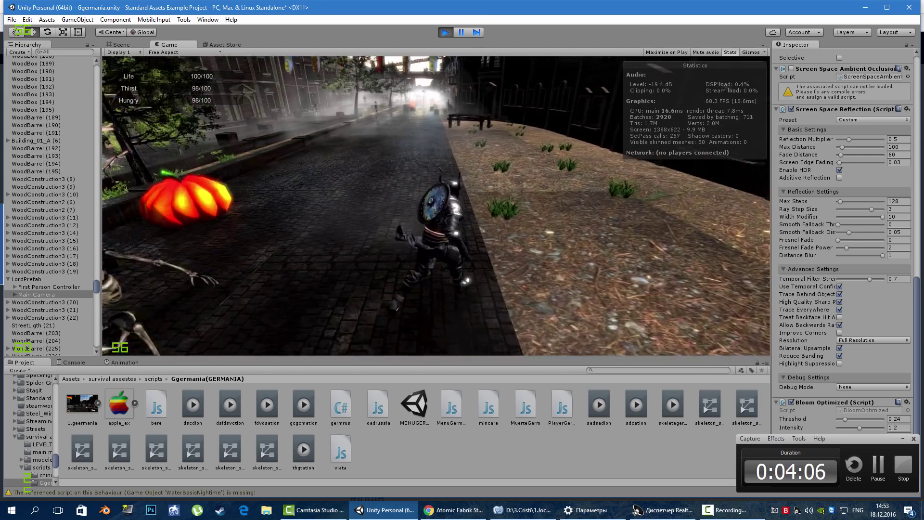
{"action": "key", "text": "w"}
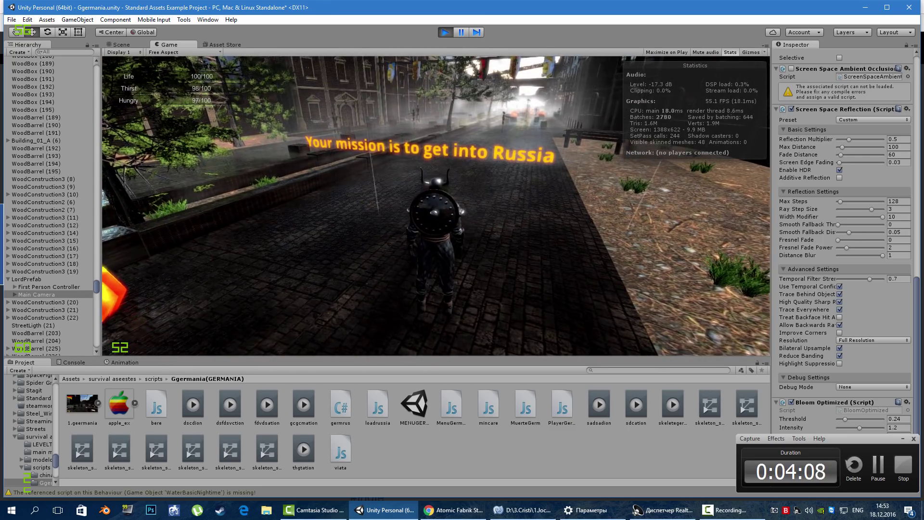
{"action": "key", "text": "w"}
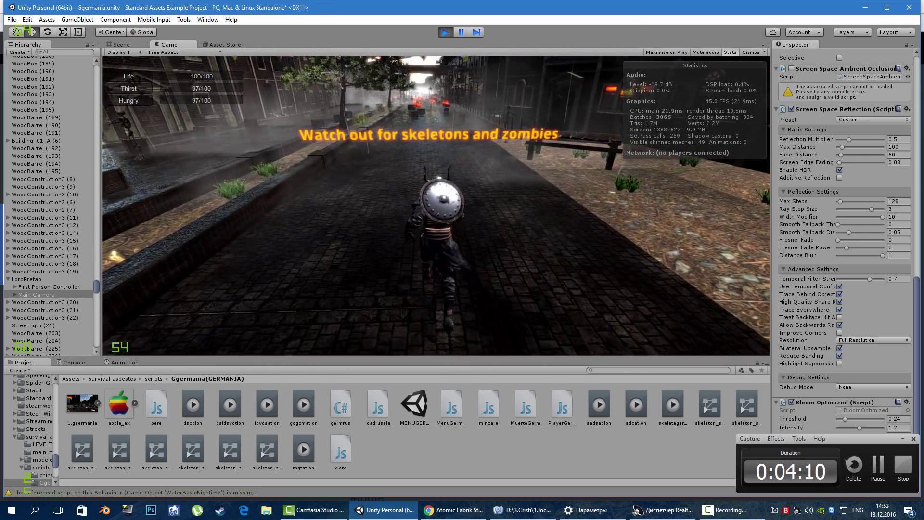
{"action": "key", "text": "Escape"}
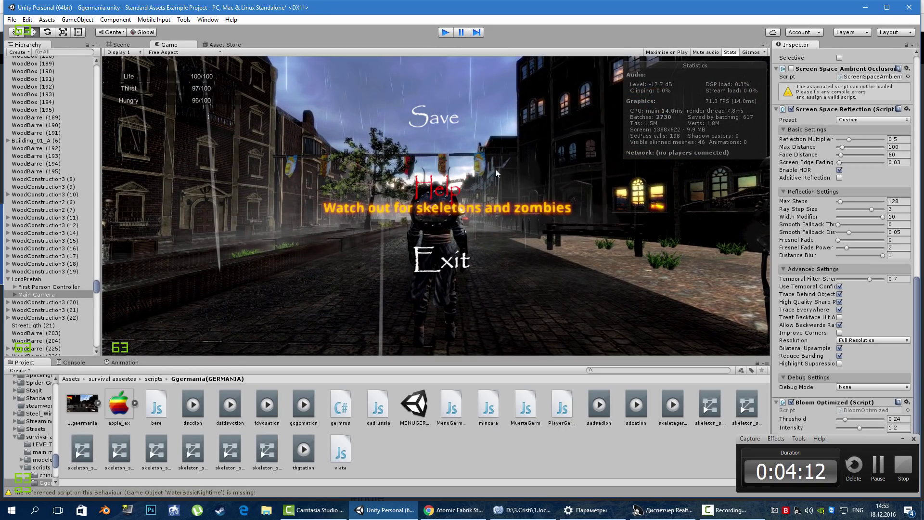
Stop playing, select the Welcome in Germany sign and open its text.js script.
{"action": "key", "text": "ctrl+p"}
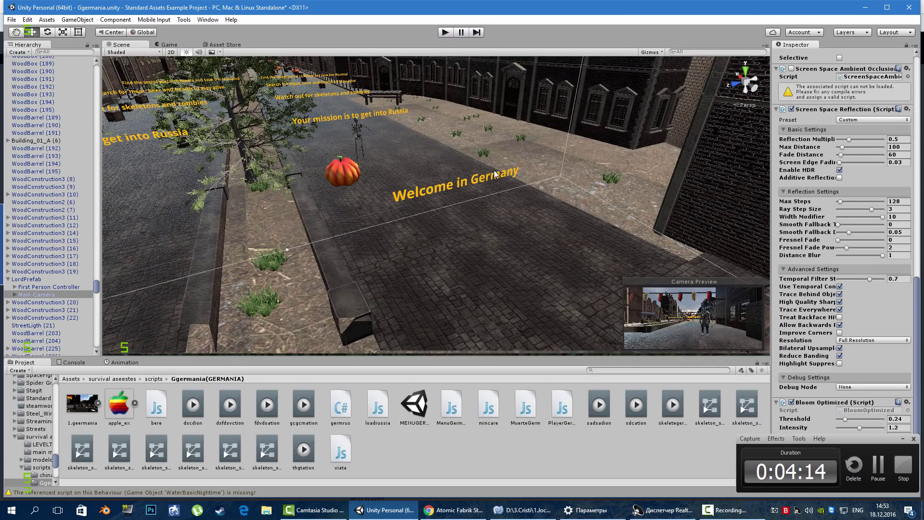
{"action": "left_click", "coordinate": [447, 188]}
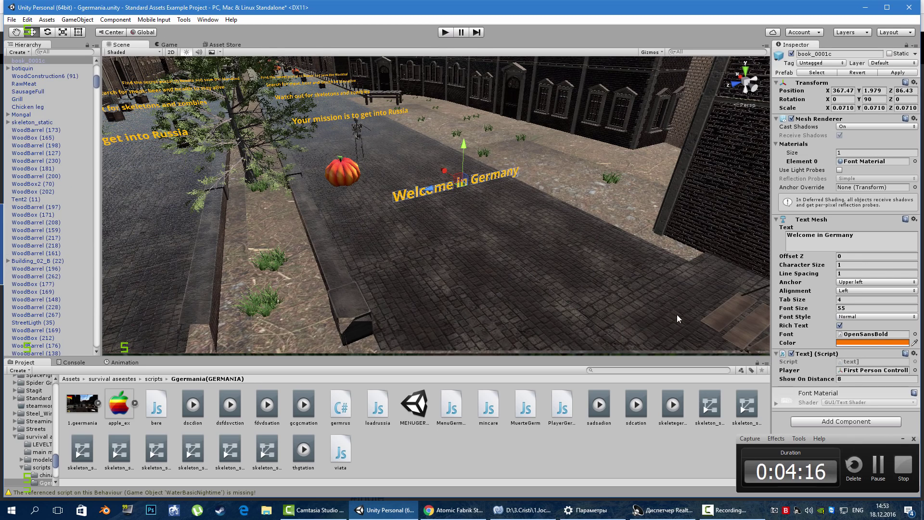
{"action": "left_click", "coordinate": [850, 362]}
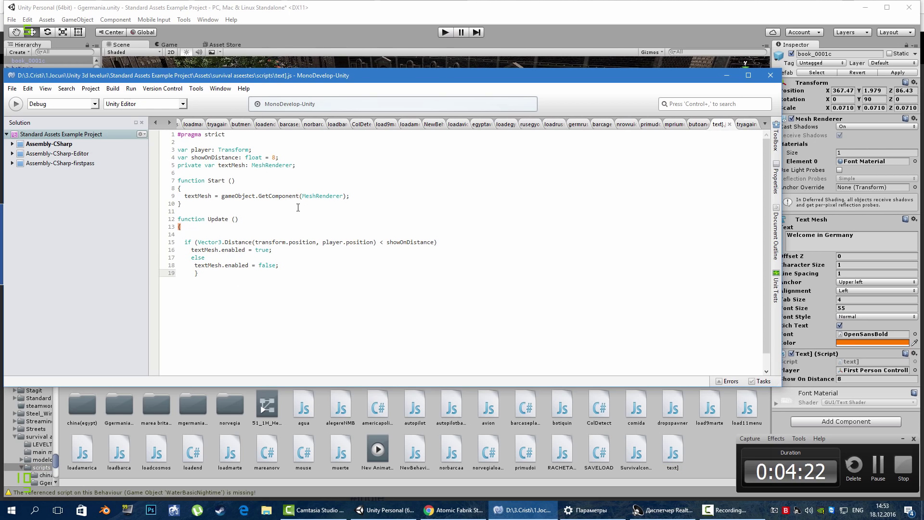
Look over the text] script's showOnDistance logic in MonoDevelop, then switch back to the Unity editor.
{"action": "left_click_drag", "start_coordinate": [203, 279], "coordinate": [155, 117]}
{"action": "left_click", "coordinate": [211, 276]}
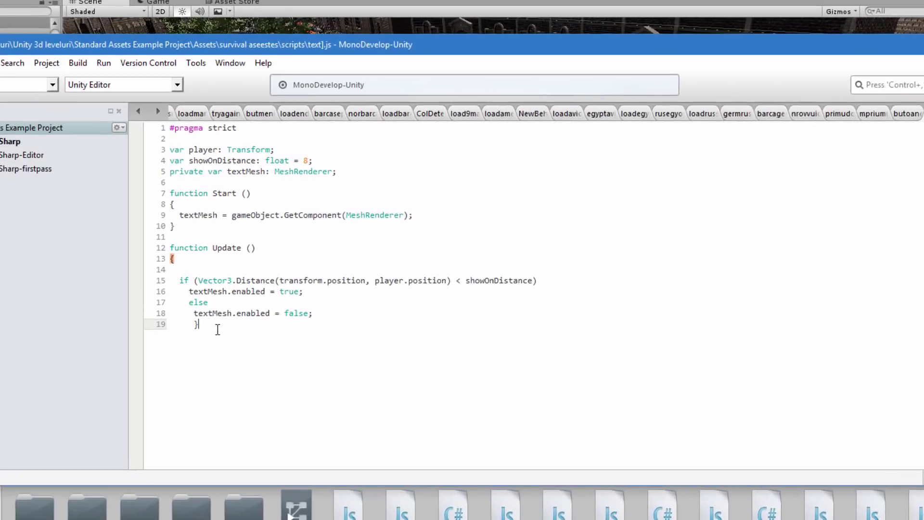
{"action": "left_click_drag", "start_coordinate": [217, 329], "coordinate": [125, 119]}
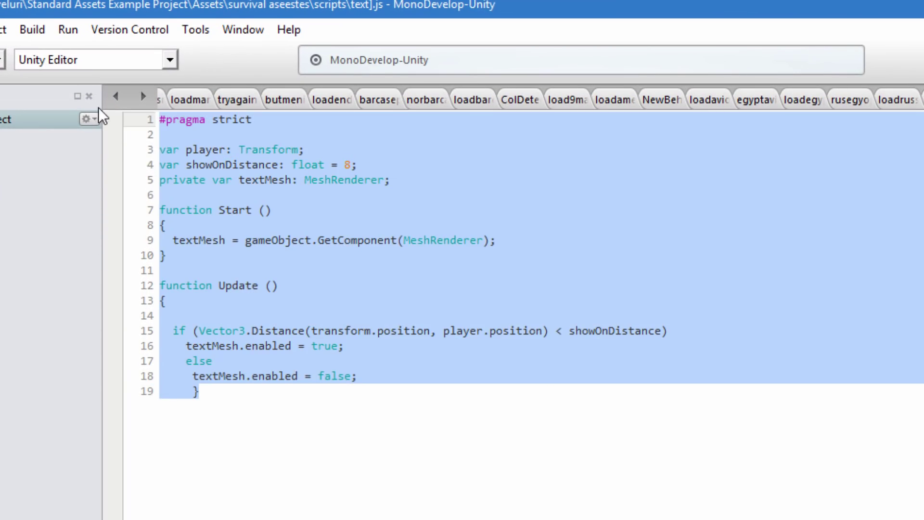
{"action": "left_click", "coordinate": [403, 466]}
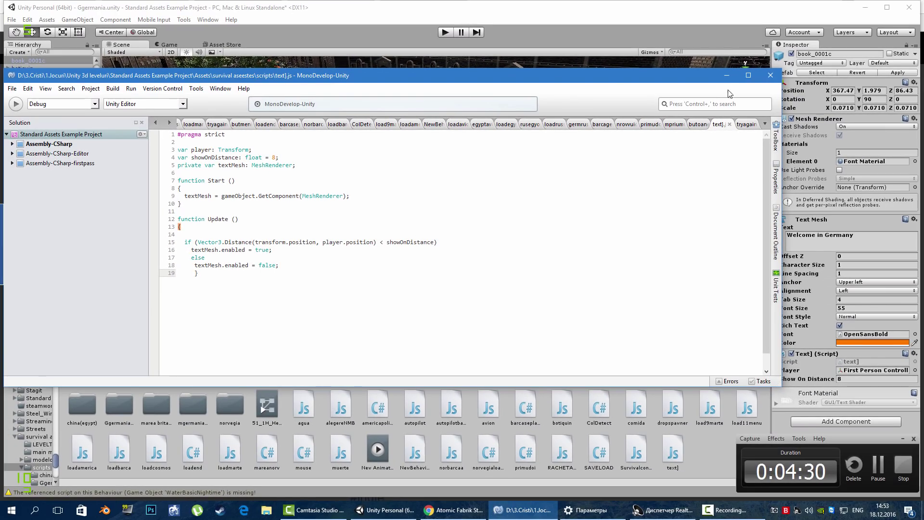
{"action": "left_click", "coordinate": [686, 26]}
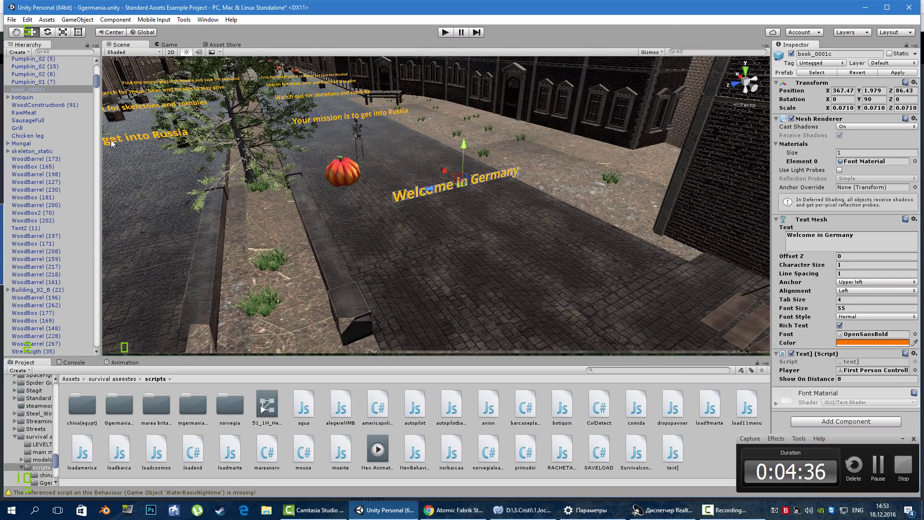
Frame the LordPrefab player and select its First Person Controller.
{"action": "double_click", "coordinate": [26, 352]}
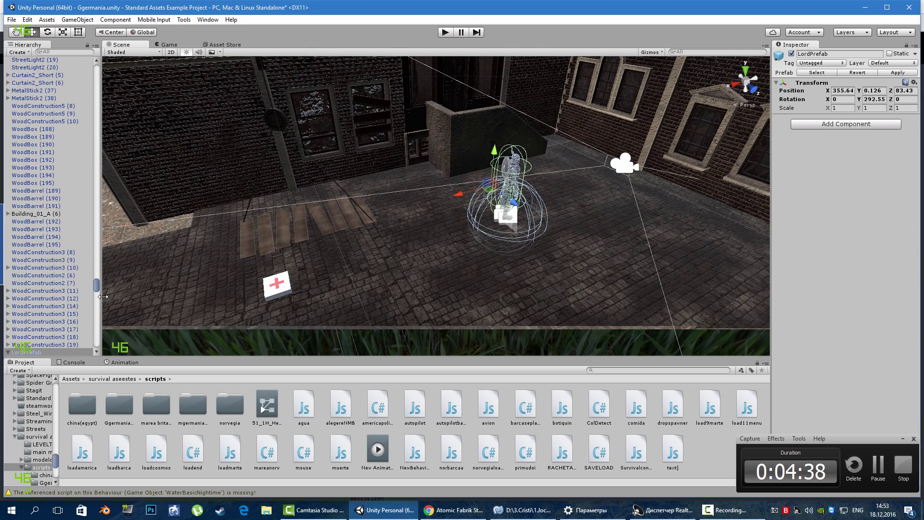
{"action": "scroll", "coordinate": [37, 291], "scroll_direction": "down", "scroll_amount": 3}
{"action": "left_click", "coordinate": [35, 301]}
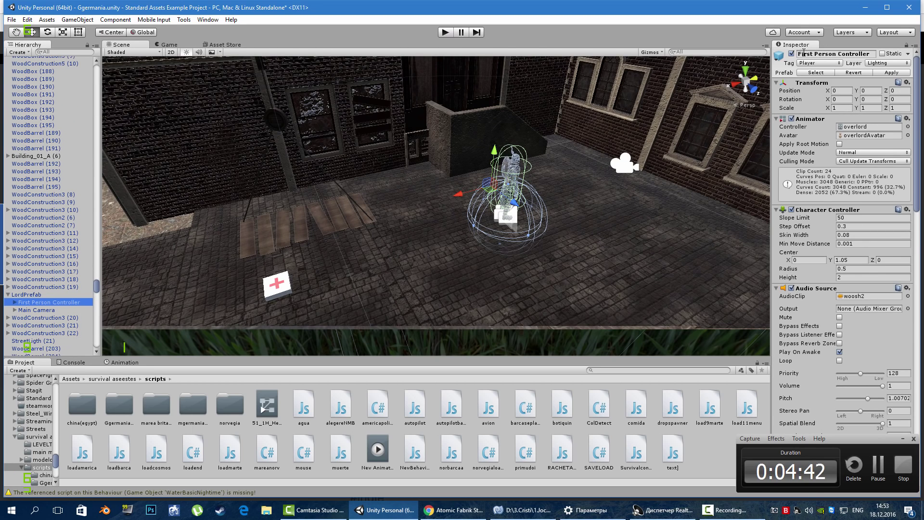
Turn the Scene view toward the Welcome in Germany sign and select it.
{"action": "right_click_drag", "start_coordinate": [450, 248], "coordinate": [283, 240]}
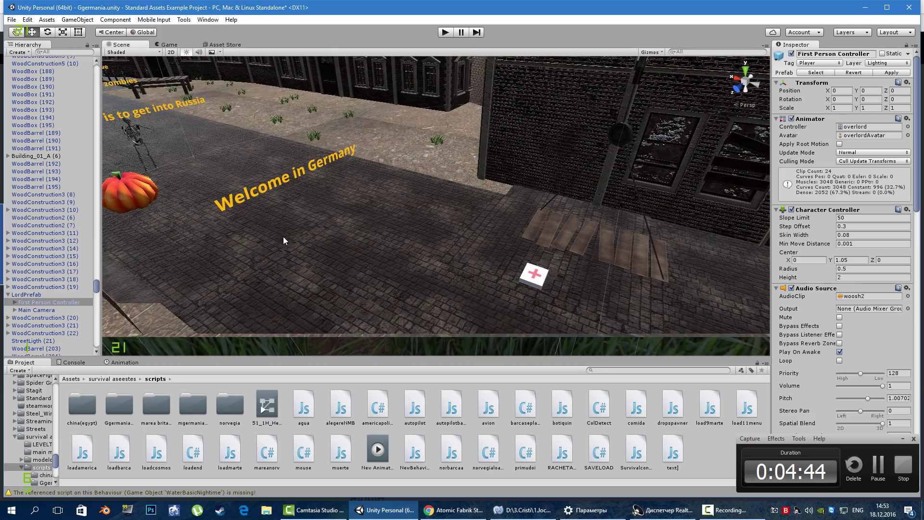
{"action": "left_click", "coordinate": [250, 194]}
{"action": "right_click_drag", "start_coordinate": [507, 228], "coordinate": [432, 232]}
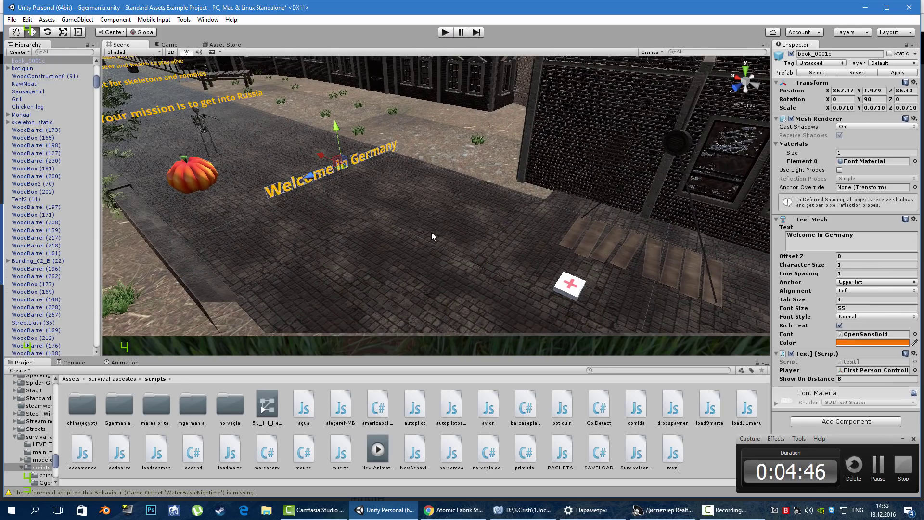
{"action": "left_click", "coordinate": [77, 20]}
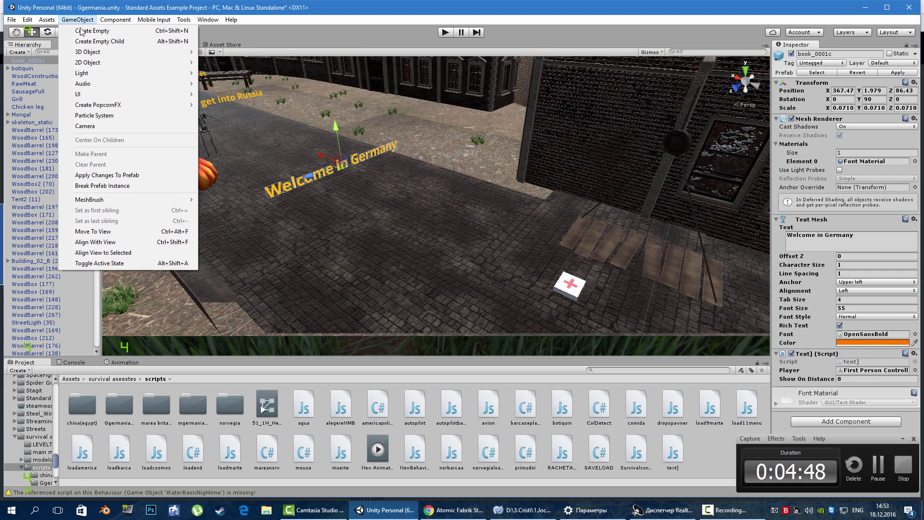
Create Cube (2) and move it beside the Welcome in Germany text, at 366.34, 1.73, 82.
{"action": "mouse_move", "coordinate": [87, 52]}
{"action": "left_click", "coordinate": [226, 53]}
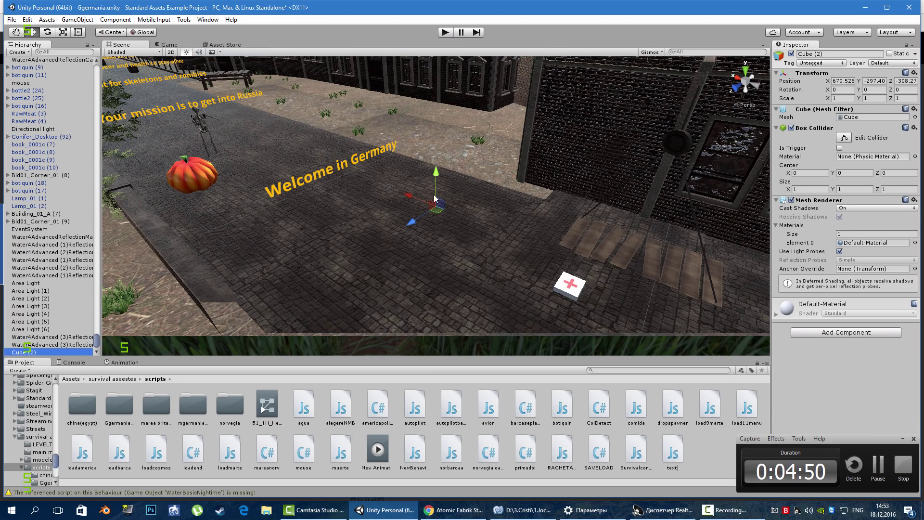
{"action": "mouse_move", "coordinate": [435, 197]}
{"action": "left_mouse_down"}
{"action": "mouse_move", "coordinate": [308, 193]}
{"action": "mouse_move", "coordinate": [366, 163]}
{"action": "left_mouse_up"}
{"action": "scroll", "coordinate": [366, 163], "scroll_direction": "down", "scroll_amount": 5}
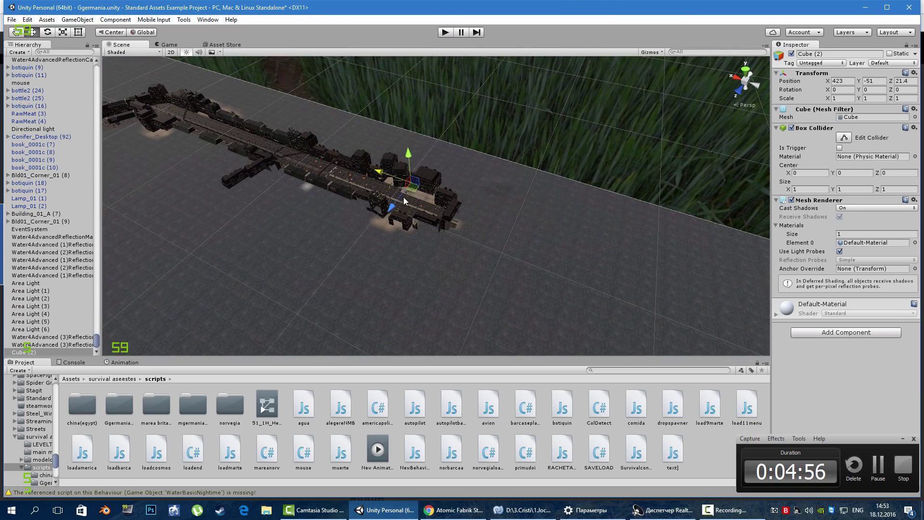
{"action": "mouse_move", "coordinate": [365, 165]}
{"action": "left_mouse_down"}
{"action": "mouse_move", "coordinate": [404, 202]}
{"action": "mouse_move", "coordinate": [319, 186]}
{"action": "mouse_move", "coordinate": [369, 98]}
{"action": "mouse_move", "coordinate": [347, 176]}
{"action": "mouse_move", "coordinate": [411, 183]}
{"action": "mouse_move", "coordinate": [384, 136]}
{"action": "left_mouse_up"}
{"action": "scroll", "coordinate": [395, 187], "scroll_direction": "up", "scroll_amount": 10}
{"action": "scroll", "coordinate": [383, 137], "scroll_direction": "up", "scroll_amount": 5}
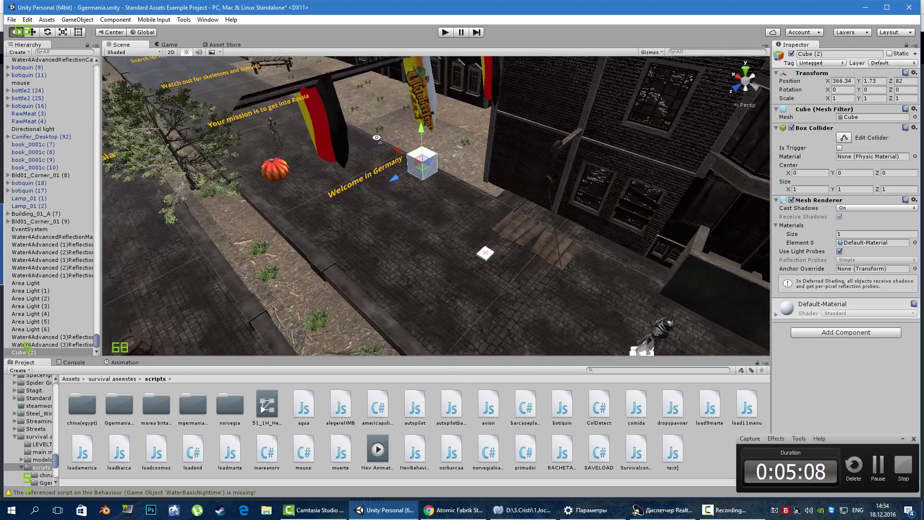
Disable the cube's Mesh Renderer and attach the text] script to it.
{"action": "left_click", "coordinate": [792, 200]}
{"action": "double_click", "coordinate": [792, 200]}
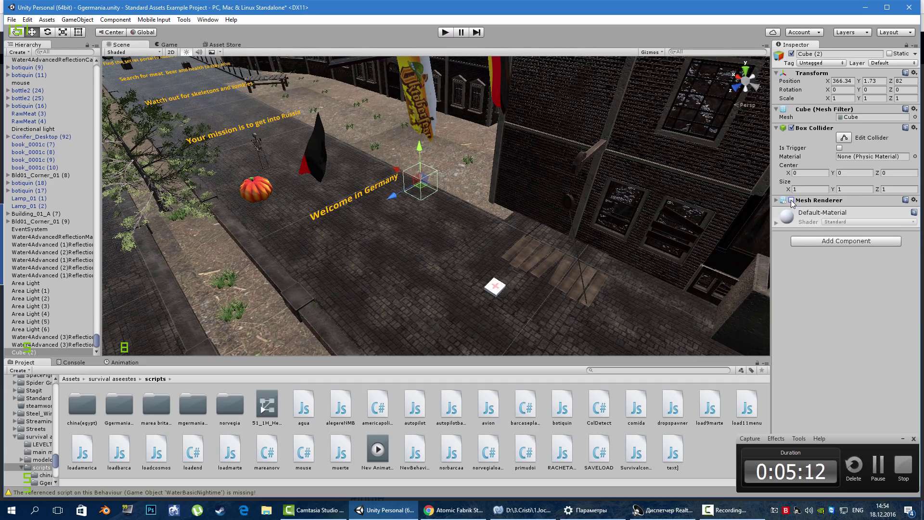
{"action": "key", "text": "f"}
{"action": "left_click", "coordinate": [832, 241]}
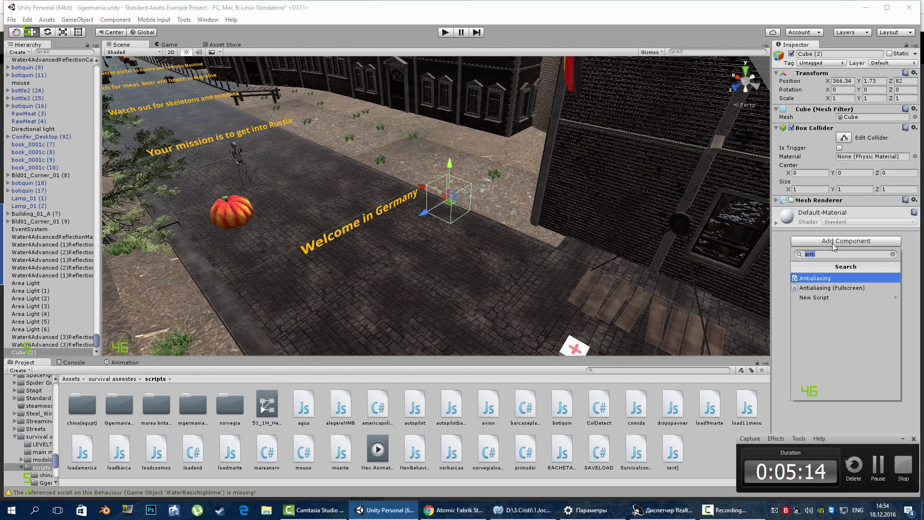
{"action": "key", "text": "BackSpace"}
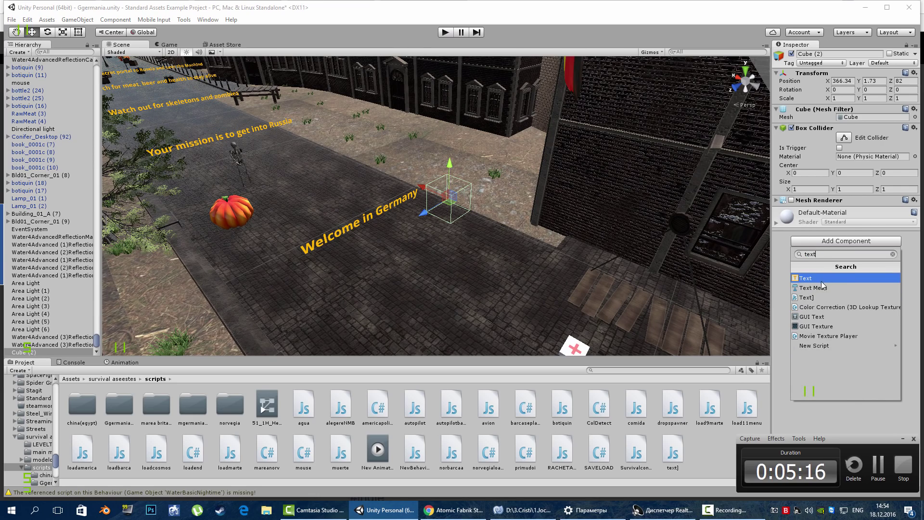
{"action": "key", "text": "Escape"}
{"action": "left_click_drag", "start_coordinate": [811, 298], "coordinate": [849, 262]}
{"action": "right_click_drag", "start_coordinate": [553, 228], "coordinate": [628, 220]}
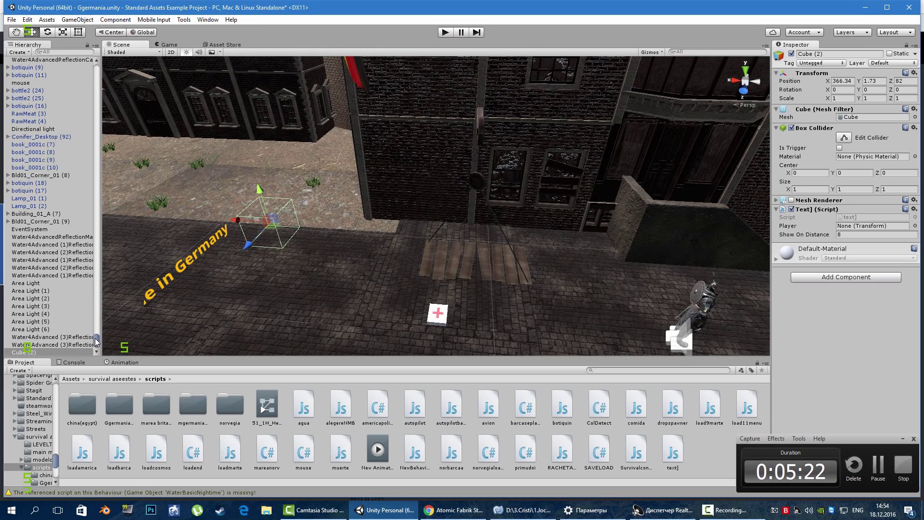
{"action": "left_click_drag", "start_coordinate": [96, 339], "coordinate": [95, 66]}
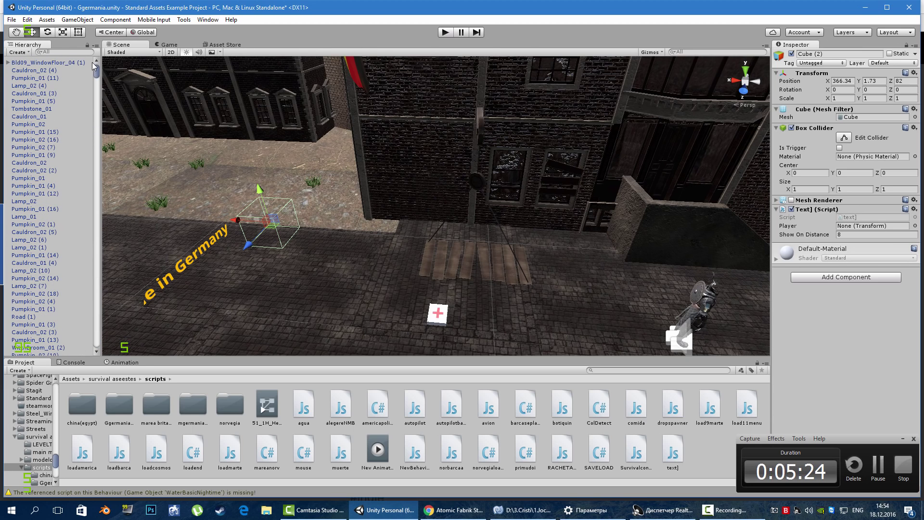
Set the script's Player to First Person Controller and Show On Distance to 111, then preview in Game view.
{"action": "left_click", "coordinate": [916, 227]}
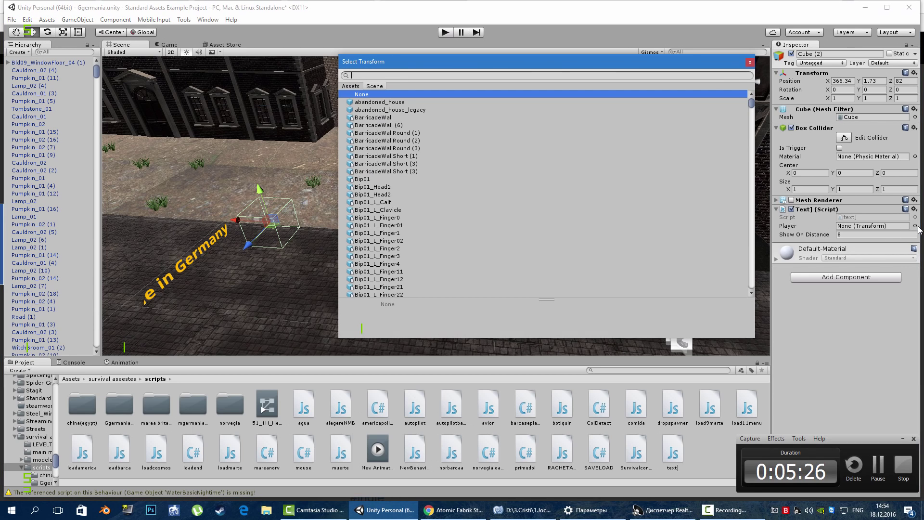
{"action": "scroll", "coordinate": [495, 213], "scroll_direction": "down", "scroll_amount": 5}
{"action": "scroll", "coordinate": [512, 216], "scroll_direction": "down", "scroll_amount": 5}
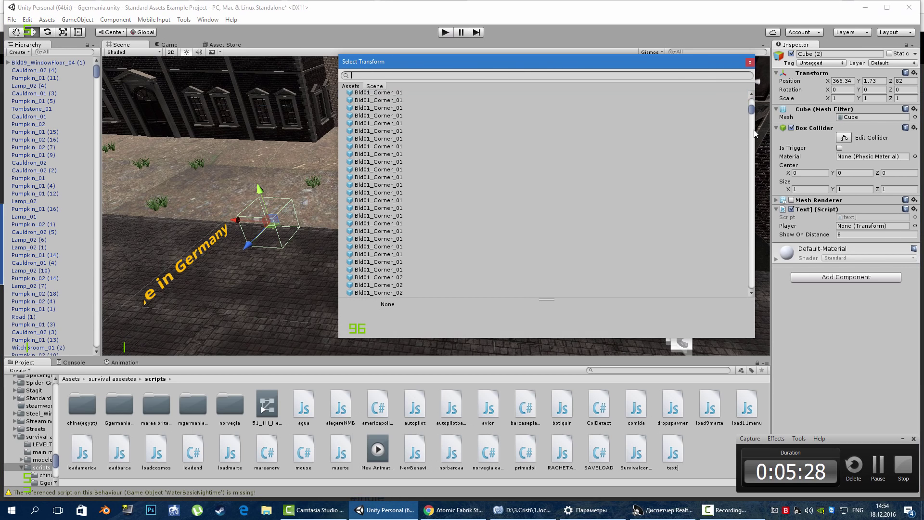
{"action": "mouse_move", "coordinate": [751, 108]}
{"action": "left_mouse_down"}
{"action": "mouse_move", "coordinate": [739, 251]}
{"action": "mouse_move", "coordinate": [743, 221]}
{"action": "left_mouse_up"}
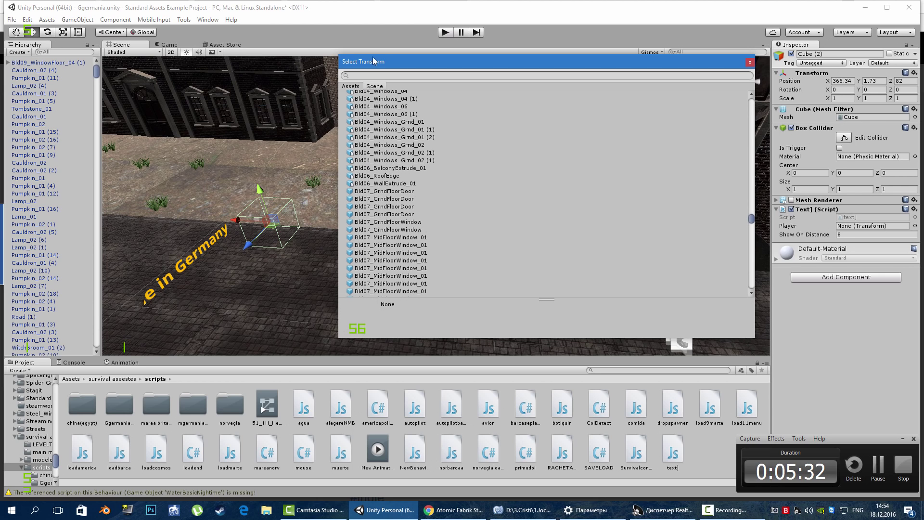
{"action": "type", "text": "firs"}
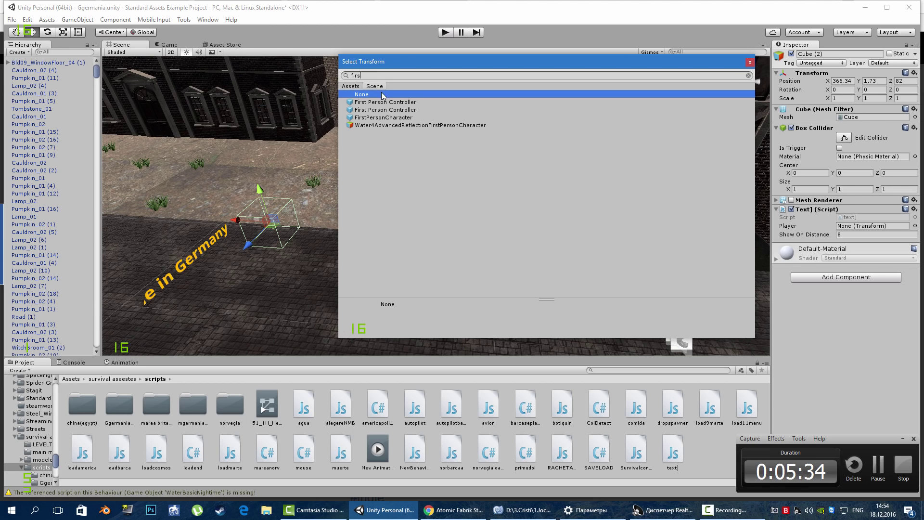
{"action": "double_click", "coordinate": [404, 104]}
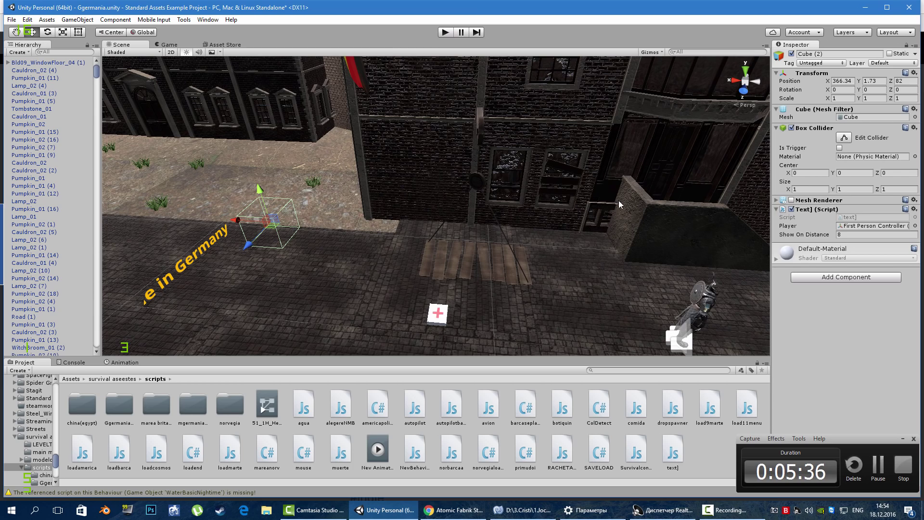
{"action": "left_click", "coordinate": [843, 235]}
{"action": "type", "text": "111"}
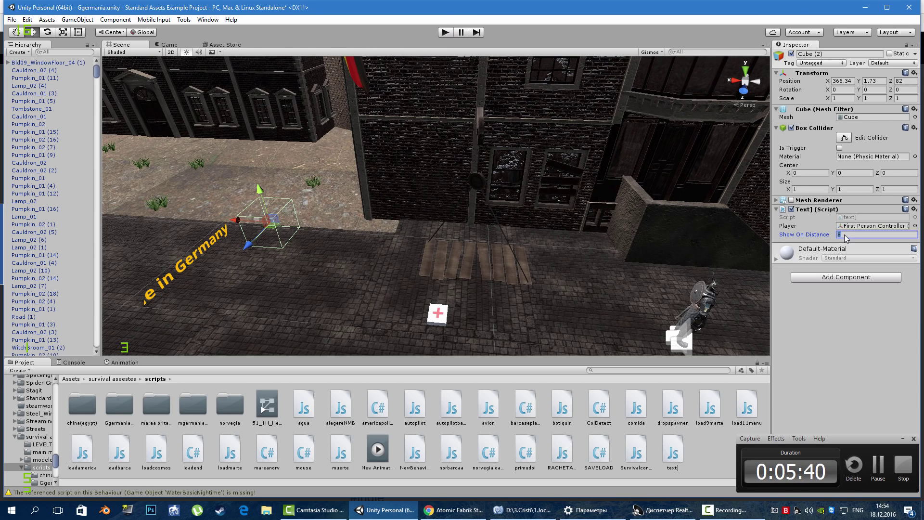
{"action": "left_click", "coordinate": [169, 45]}
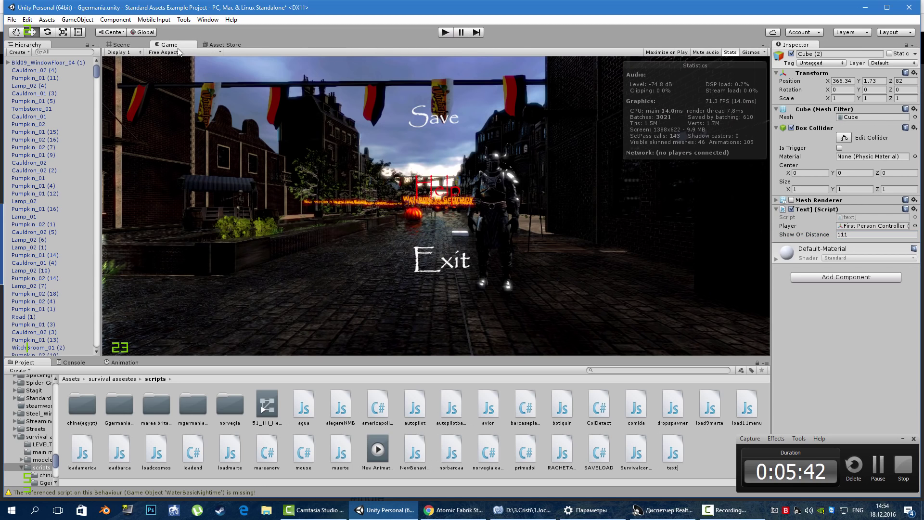
{"action": "left_click", "coordinate": [121, 45]}
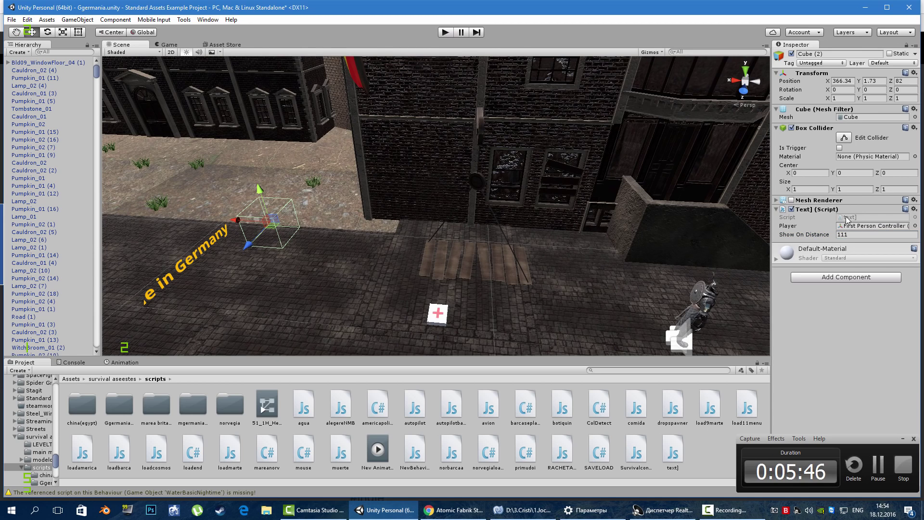
Reposition the cube along the street and remove its Mesh Filter component.
{"action": "right_click_drag", "start_coordinate": [454, 206], "coordinate": [328, 167]}
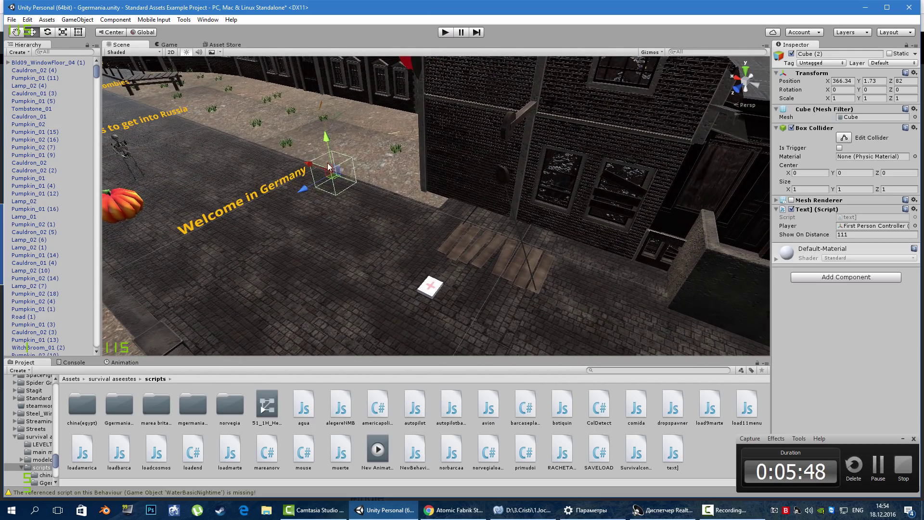
{"action": "left_click_drag", "start_coordinate": [329, 167], "coordinate": [388, 219]}
{"action": "mouse_move", "coordinate": [389, 219]}
{"action": "right_mouse_down"}
{"action": "mouse_move", "coordinate": [394, 202]}
{"action": "mouse_move", "coordinate": [380, 199]}
{"action": "right_mouse_up"}
{"action": "left_click", "coordinate": [836, 278]}
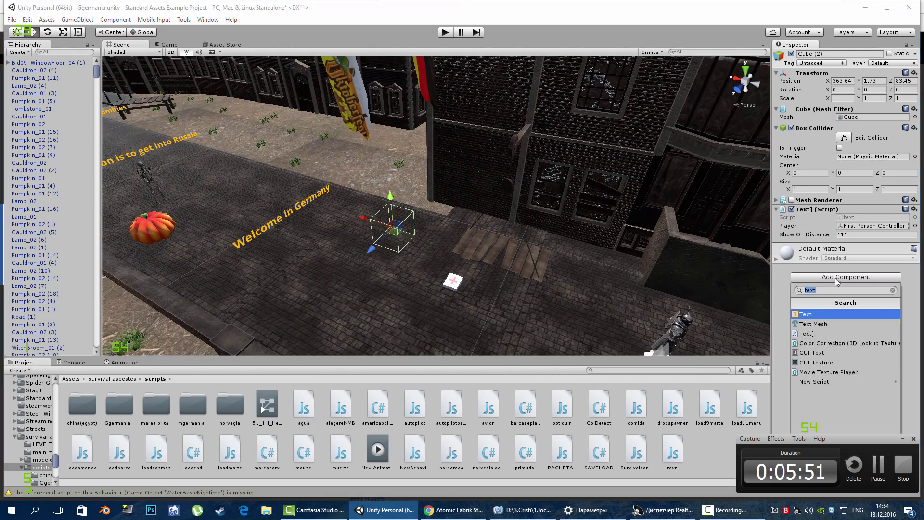
{"action": "left_click", "coordinate": [816, 324]}
{"action": "left_click", "coordinate": [528, 277]}
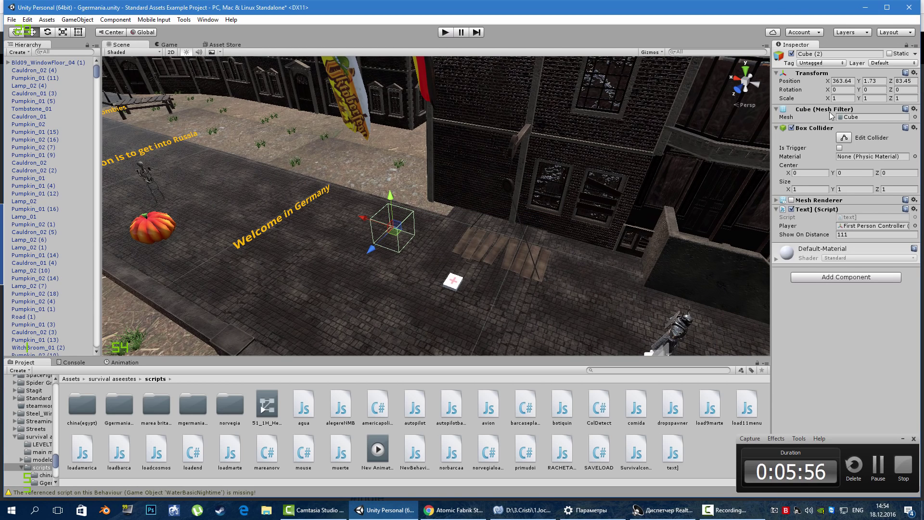
{"action": "left_click", "coordinate": [777, 110]}
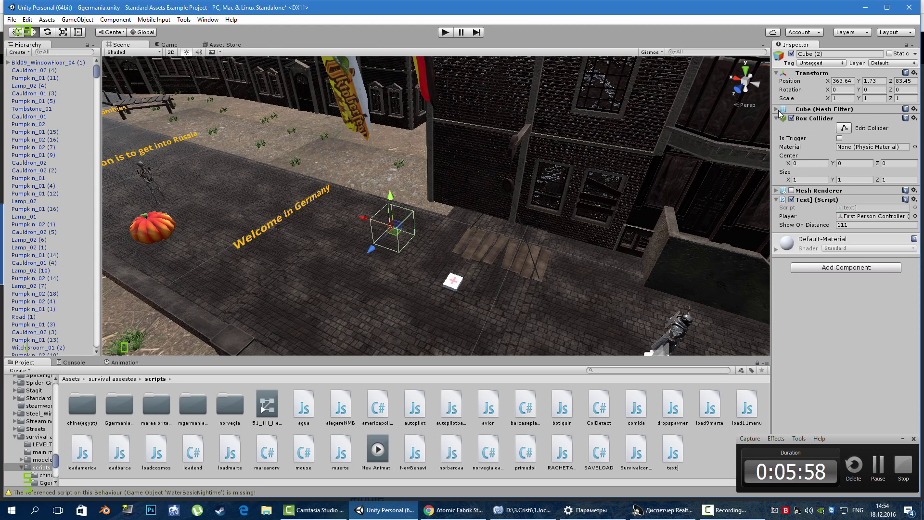
{"action": "right_click", "coordinate": [814, 108]}
{"action": "left_click", "coordinate": [840, 124]}
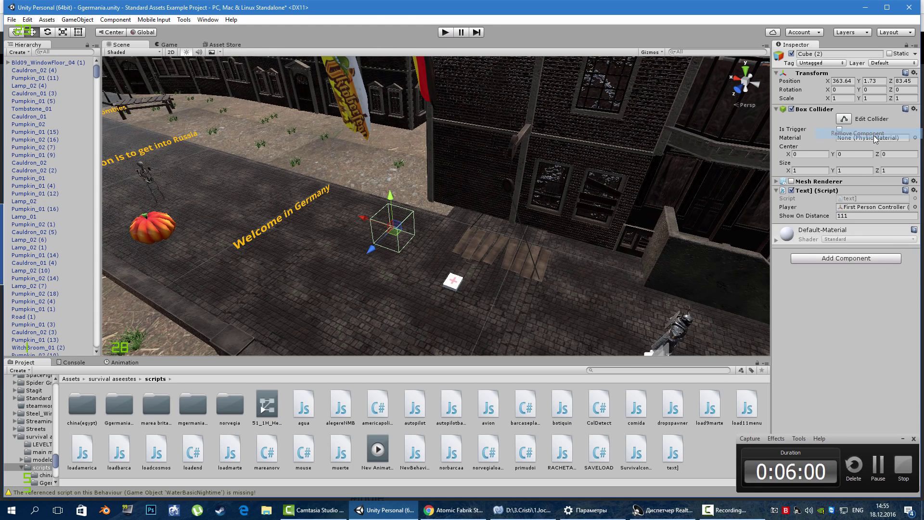
Add a Text Mesh to the cube with its text set to 'atomic fabrik'.
{"action": "left_click", "coordinate": [835, 258]}
{"action": "type", "text": "text"}
{"action": "left_click", "coordinate": [818, 301]}
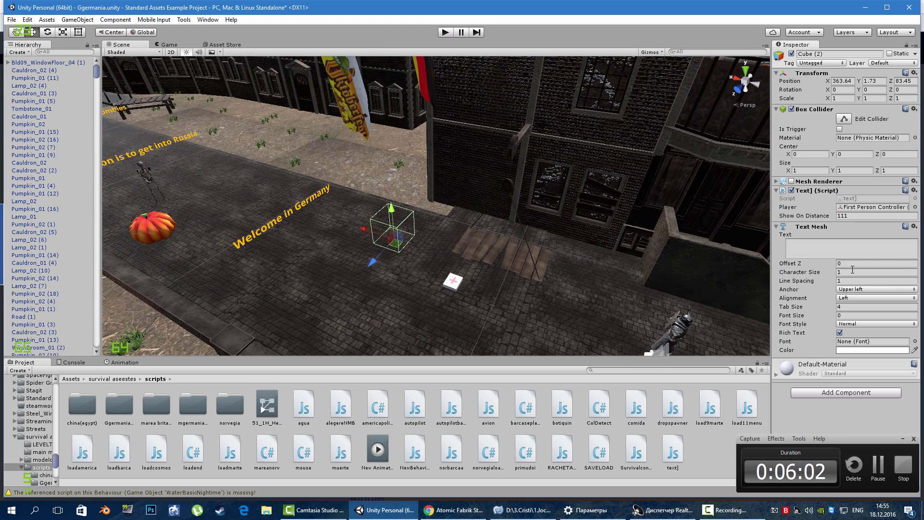
{"action": "left_click", "coordinate": [827, 240]}
{"action": "type", "text": "dfsdgf"}
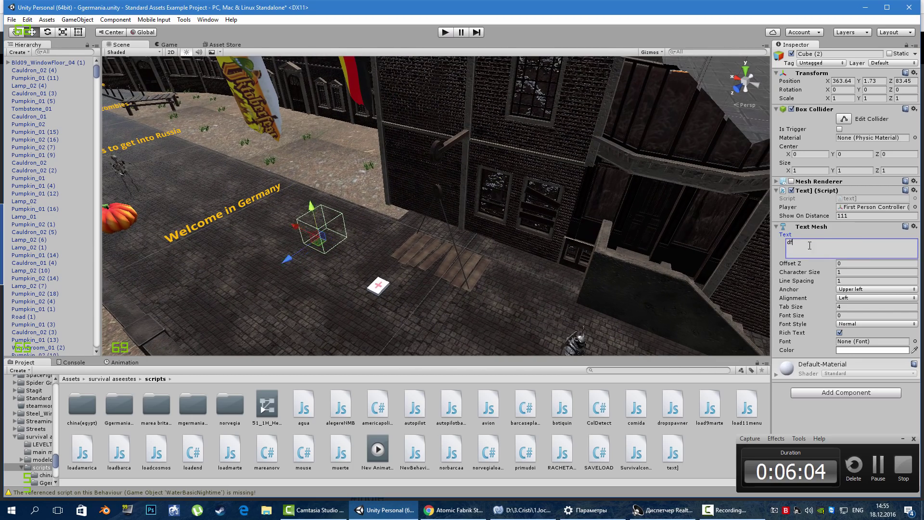
{"action": "key", "text": "ctrl+a"}
{"action": "type", "text": "atomic fa"}
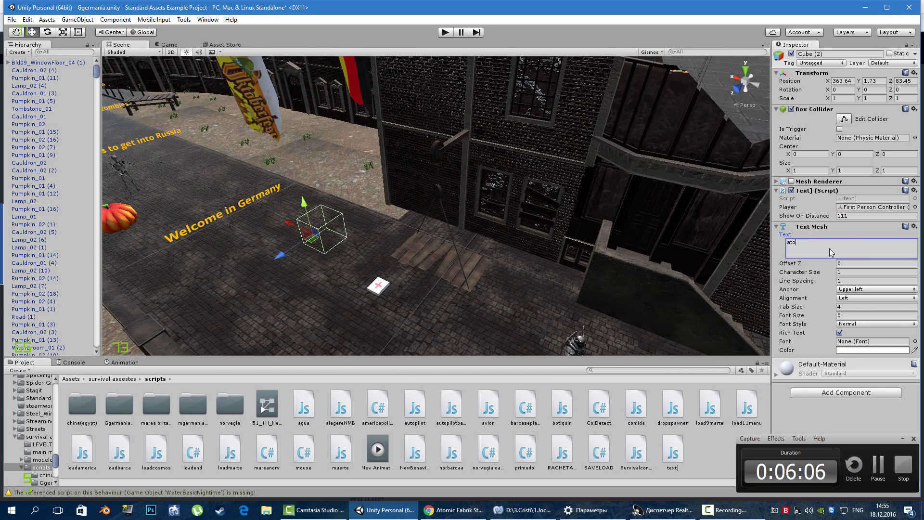
{"action": "type", "text": "brik"}
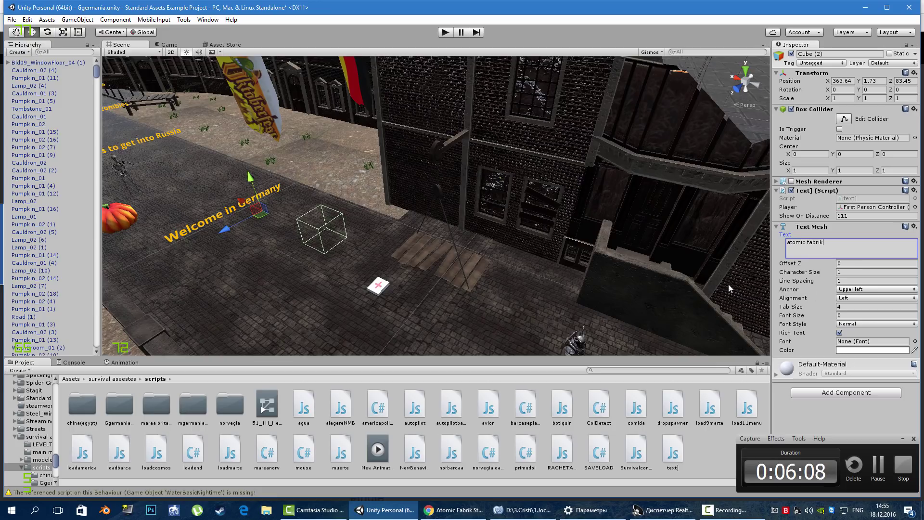
{"action": "mouse_move", "coordinate": [728, 283]}
{"action": "left_mouse_down", "text": "alt"}
{"action": "mouse_move", "coordinate": [442, 201]}
{"action": "mouse_move", "coordinate": [438, 137]}
{"action": "mouse_move", "coordinate": [312, 162]}
{"action": "mouse_move", "coordinate": [424, 172]}
{"action": "mouse_move", "coordinate": [459, 189]}
{"action": "mouse_move", "coordinate": [400, 258]}
{"action": "left_mouse_up", "text": "alt"}
{"action": "scroll", "coordinate": [491, 182], "scroll_direction": "up", "scroll_amount": 2}
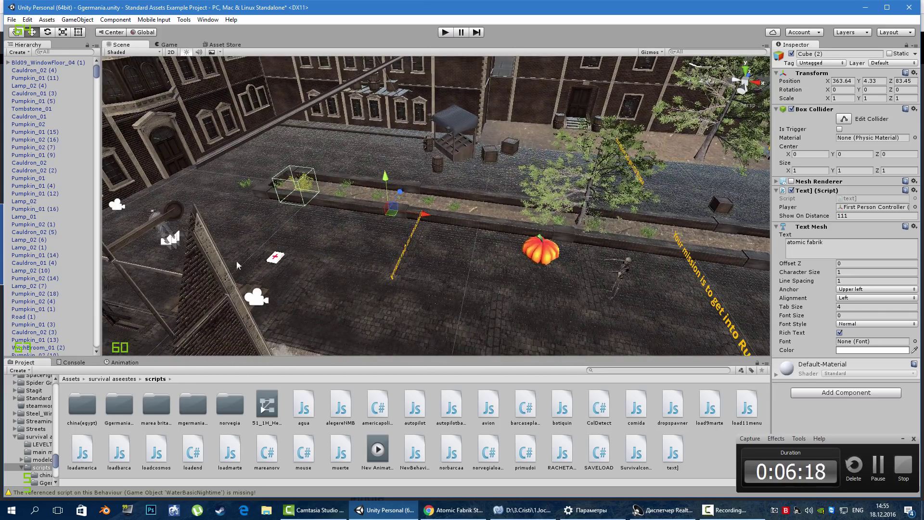
{"action": "left_click_drag", "start_coordinate": [96, 80], "coordinate": [82, 352]}
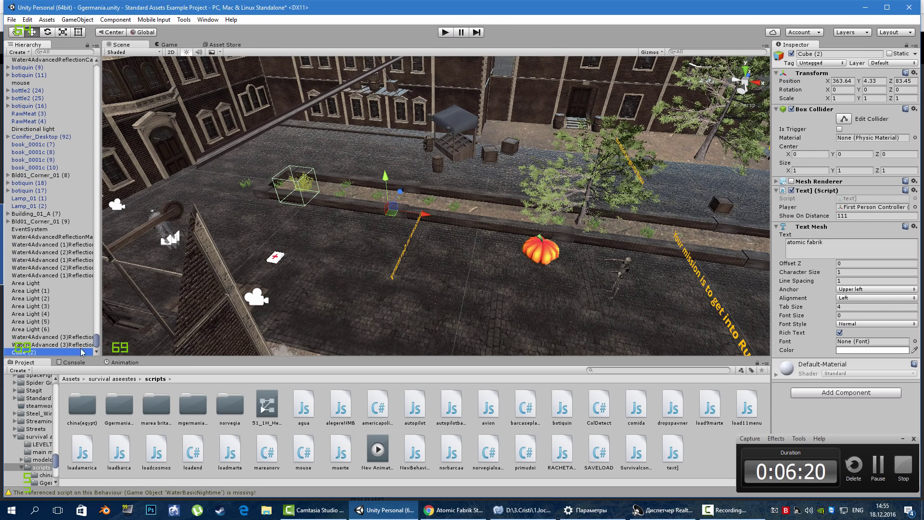
Check the Welcome in Germany text's font, then set Cube (2)'s Text Mesh font to OpenSansBold.
{"action": "left_click", "coordinate": [403, 258]}
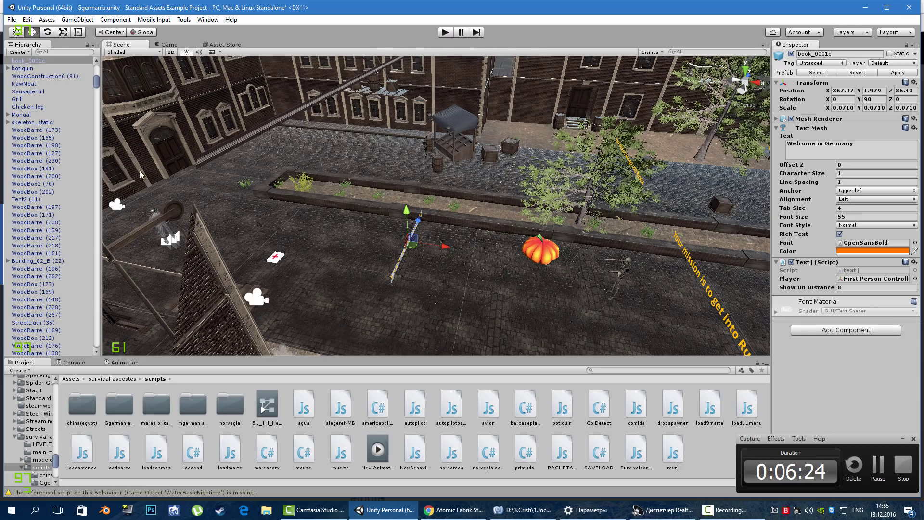
{"action": "left_click_drag", "start_coordinate": [96, 86], "coordinate": [72, 352]}
{"action": "left_click", "coordinate": [36, 353]}
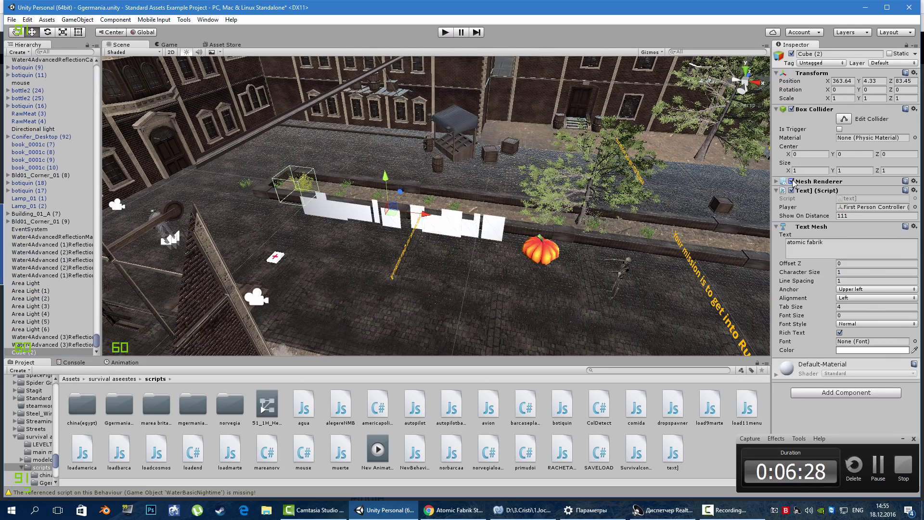
{"action": "mouse_move", "coordinate": [482, 216]}
{"action": "left_mouse_down", "text": "alt"}
{"action": "mouse_move", "coordinate": [446, 169]}
{"action": "mouse_move", "coordinate": [604, 159]}
{"action": "mouse_move", "coordinate": [626, 173]}
{"action": "left_mouse_up", "text": "alt"}
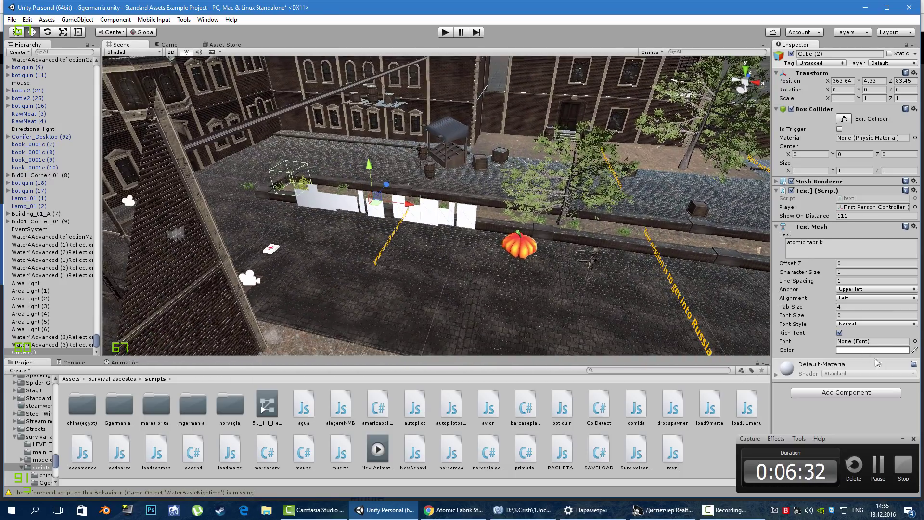
{"action": "left_click", "coordinate": [915, 341]}
{"action": "double_click", "coordinate": [464, 103]}
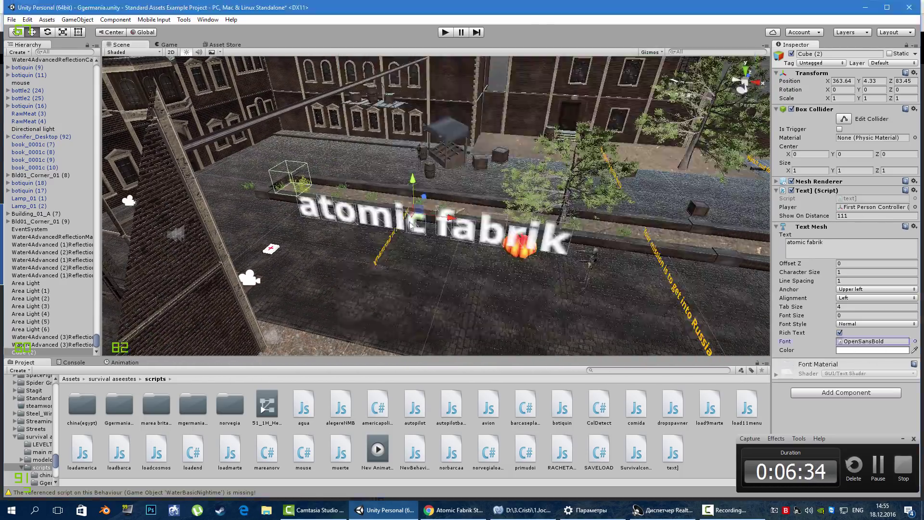
{"action": "mouse_move", "coordinate": [464, 192]}
{"action": "left_mouse_down", "text": "alt"}
{"action": "mouse_move", "coordinate": [444, 250]}
{"action": "mouse_move", "coordinate": [444, 202]}
{"action": "mouse_move", "coordinate": [242, 150]}
{"action": "left_mouse_up", "text": "alt"}
Rotate the atomic fabrik text to face the street and lower it toward the ground.
{"action": "key", "text": "e"}
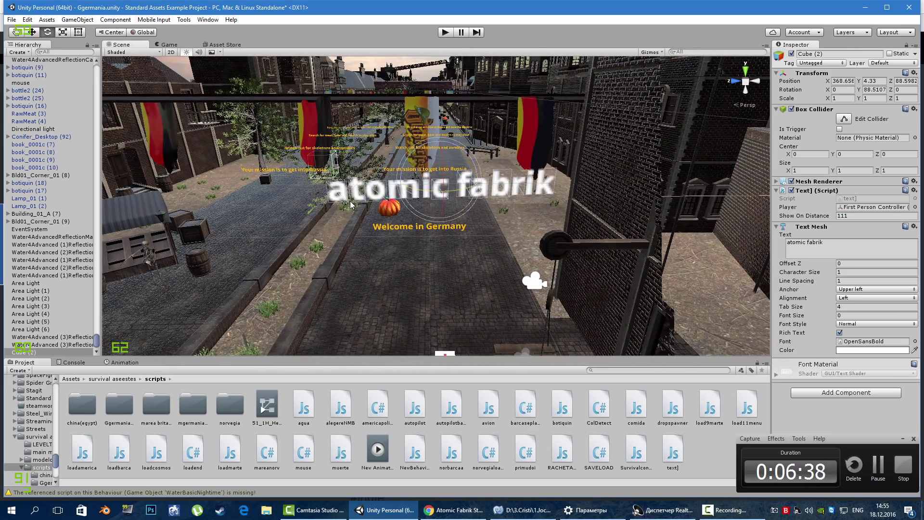
{"action": "mouse_move", "coordinate": [440, 144]}
{"action": "left_mouse_down"}
{"action": "mouse_move", "coordinate": [440, 159]}
{"action": "mouse_move", "coordinate": [817, 318]}
{"action": "left_mouse_up"}
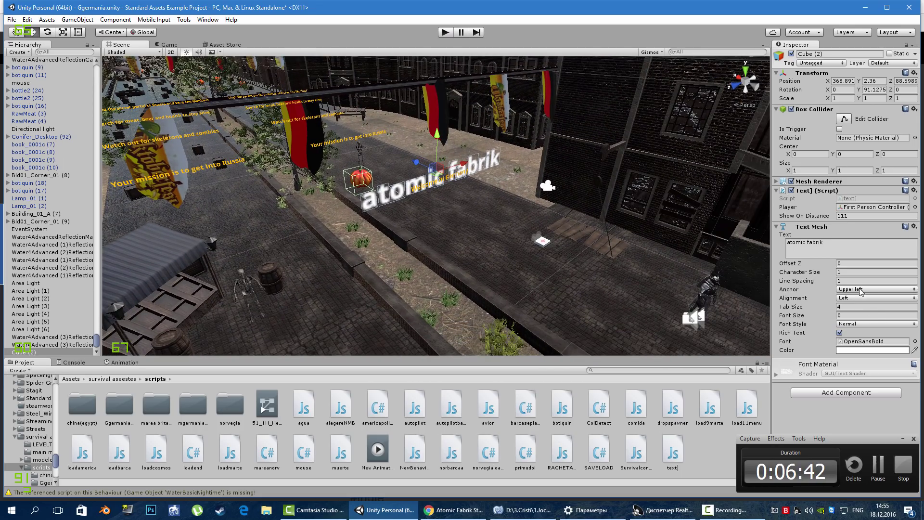
{"action": "left_click", "coordinate": [861, 290]}
{"action": "left_click", "coordinate": [842, 296]}
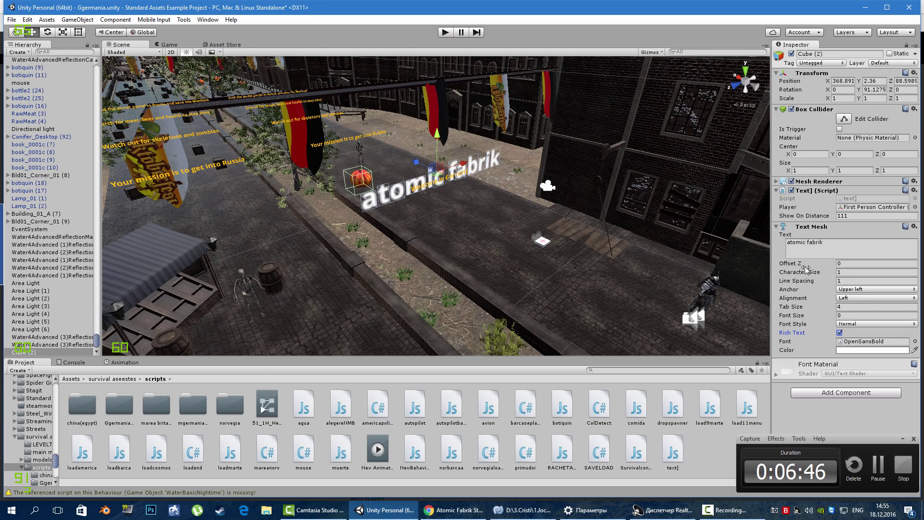
Set the text's Character Size to 0.64 and preview the sign in the Game view.
{"action": "left_click_drag", "start_coordinate": [833, 275], "coordinate": [792, 272]}
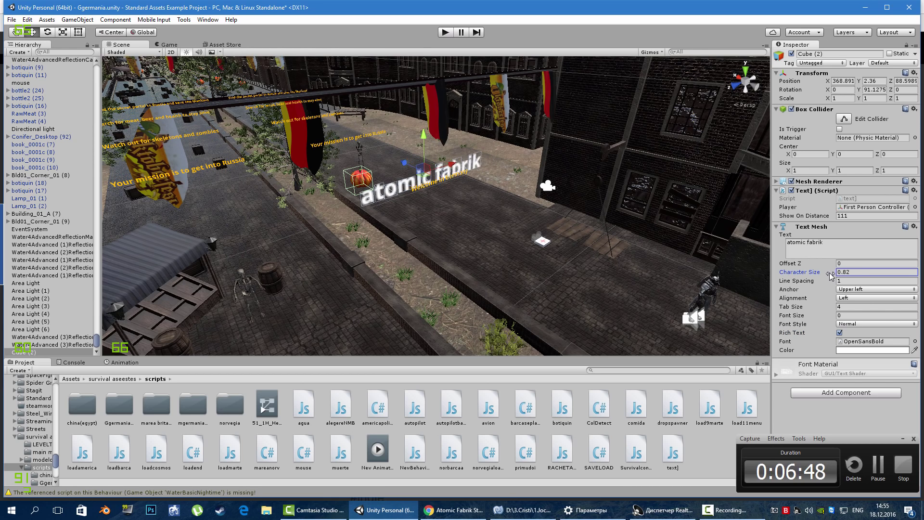
{"action": "left_click", "coordinate": [159, 46]}
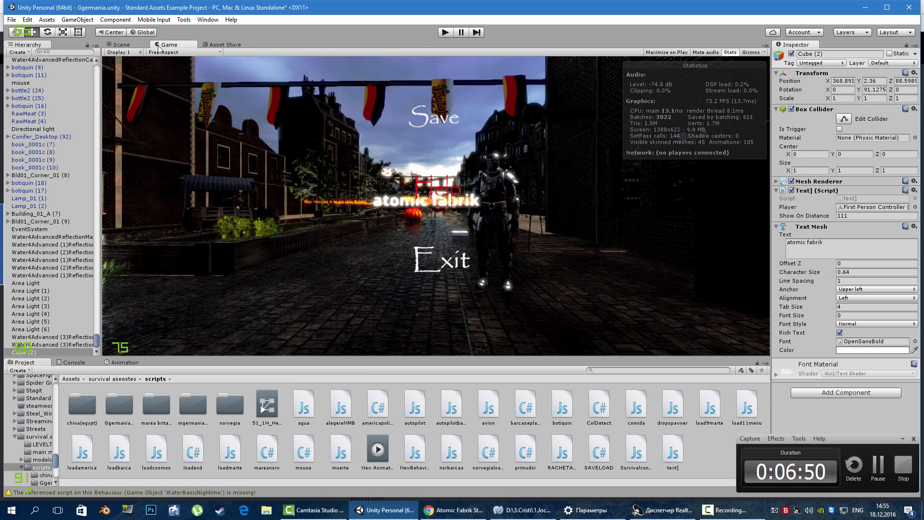
{"action": "left_click", "coordinate": [126, 45]}
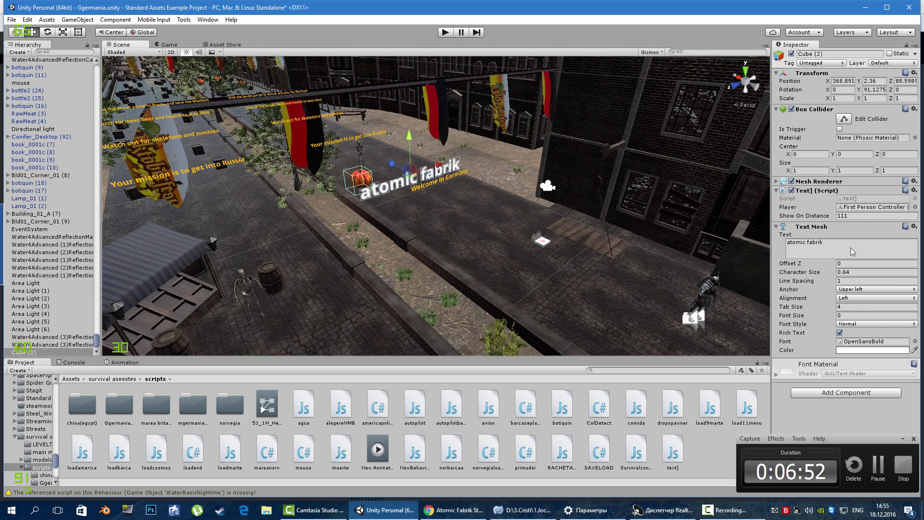
{"action": "left_click", "coordinate": [776, 229]}
{"action": "type", "text": "3"}
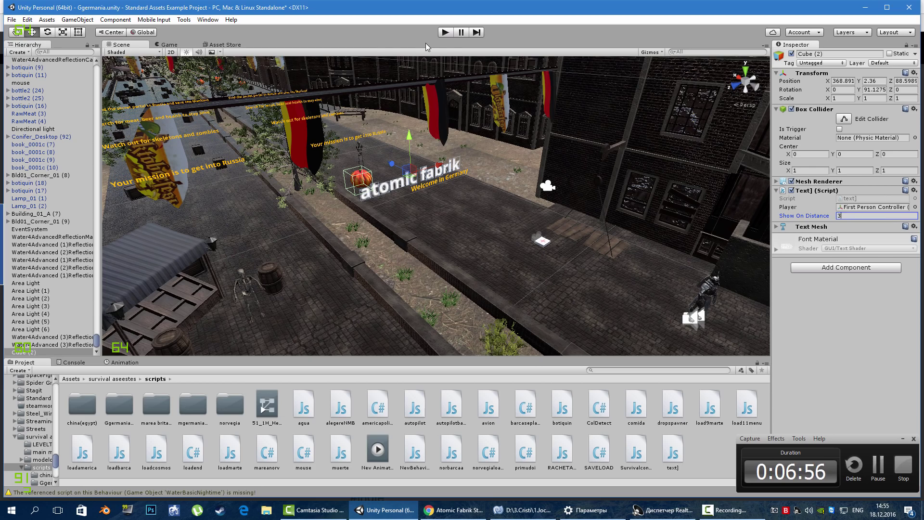
Test-play with Show On Distance 3, then change it to 10 and play again.
{"action": "left_click", "coordinate": [445, 32]}
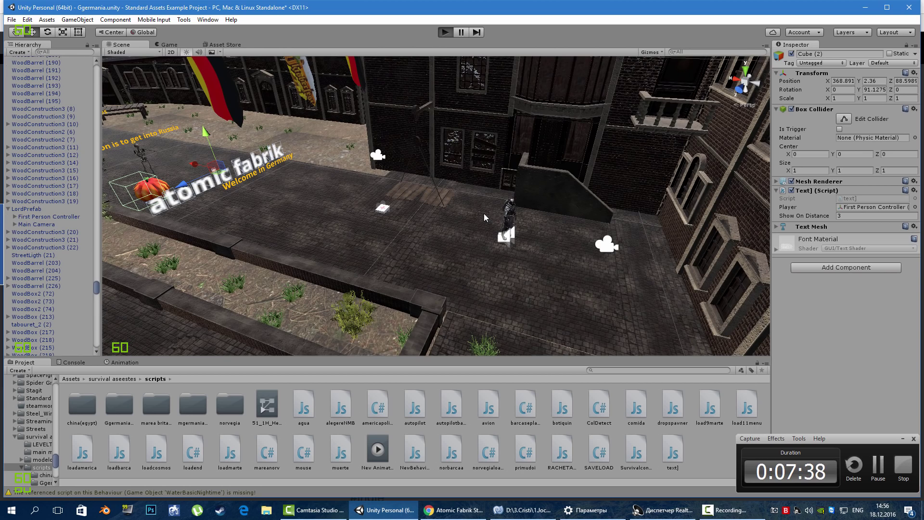
{"action": "key", "text": "ctrl+p"}
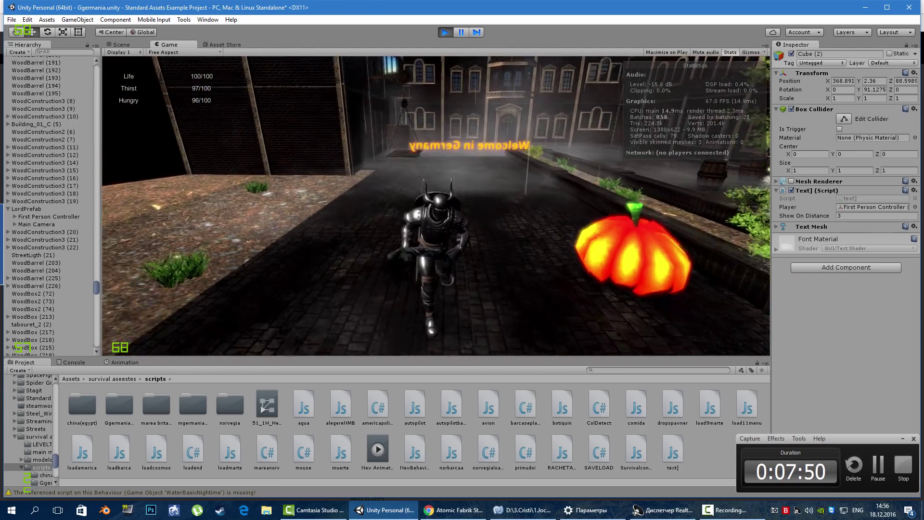
{"action": "key", "text": "Escape"}
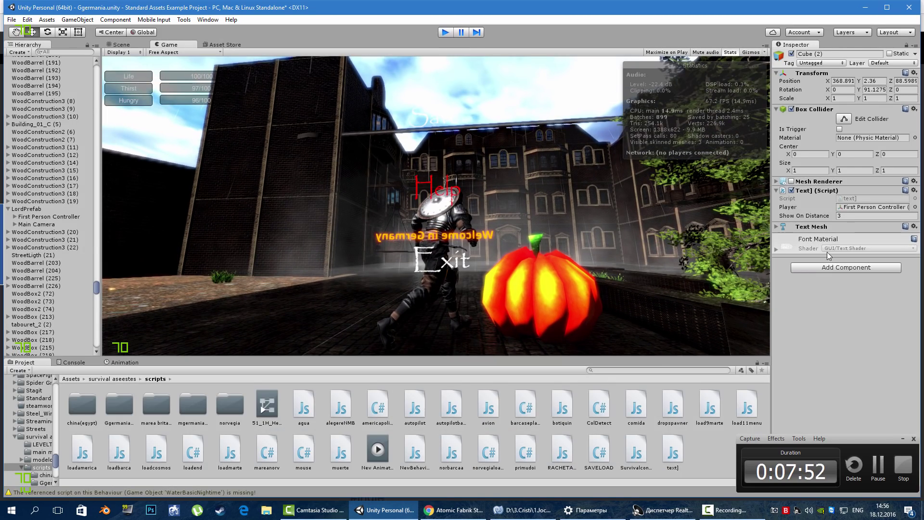
{"action": "key", "text": "ctrl+p"}
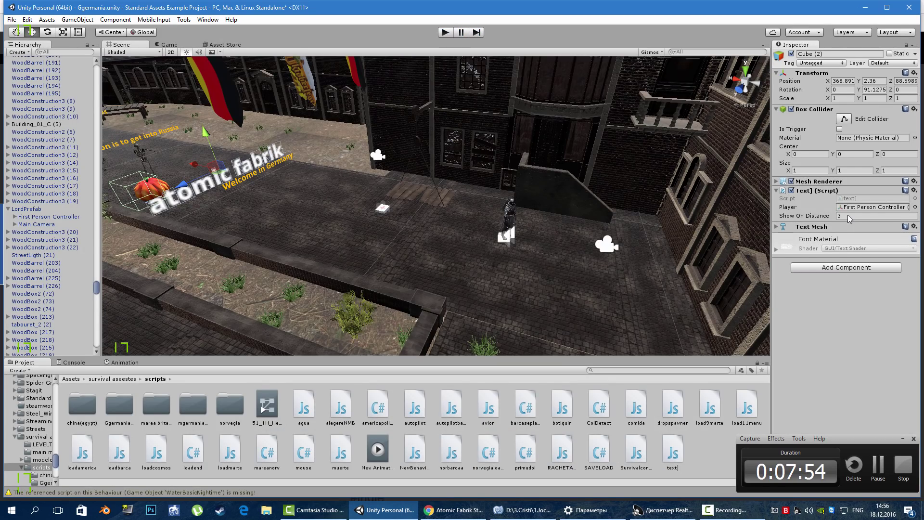
{"action": "left_click", "coordinate": [847, 214]}
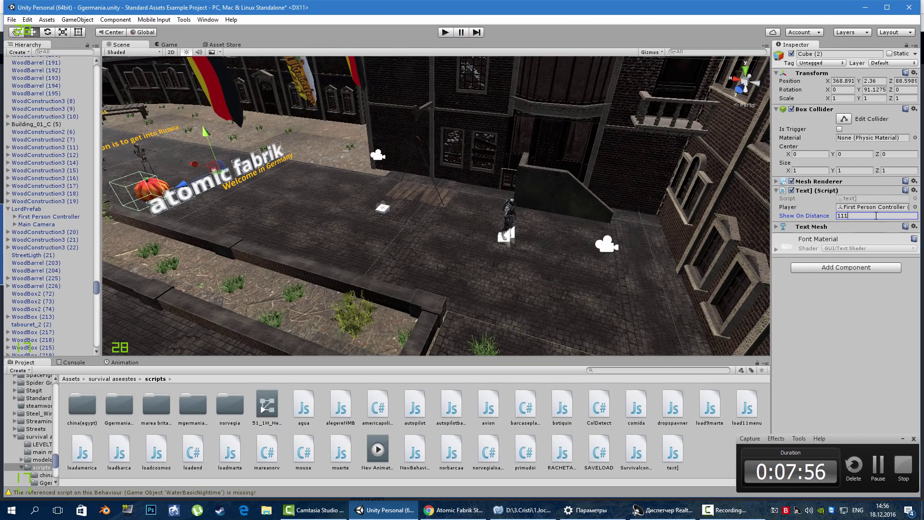
{"action": "type", "text": "10"}
{"action": "left_click", "coordinate": [444, 33]}
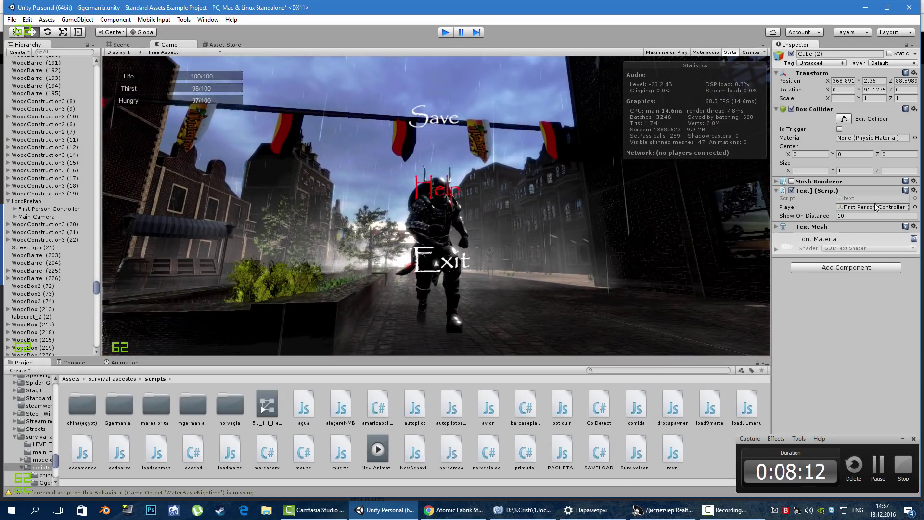
Set Show On Distance to 100 and test-play, walking the character along the street.
{"action": "key", "text": "ctrl+p"}
{"action": "left_click", "coordinate": [849, 215]}
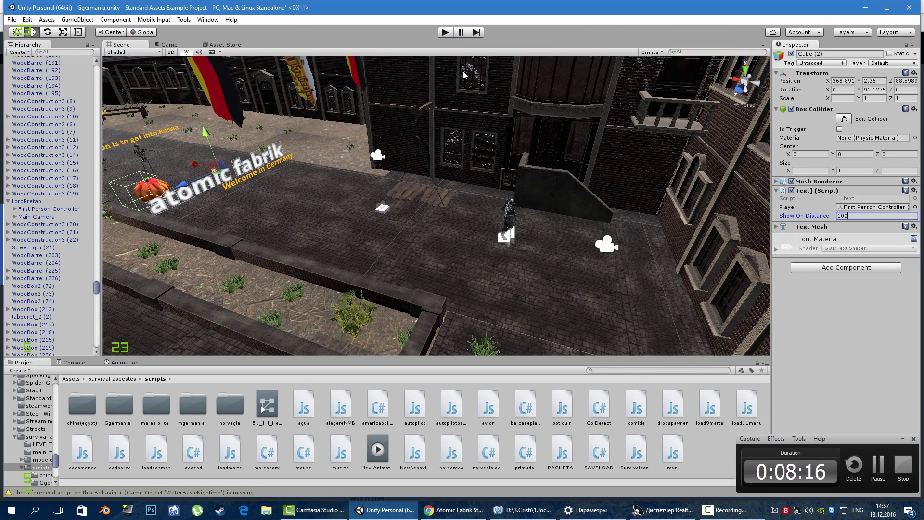
{"action": "left_click", "coordinate": [443, 32]}
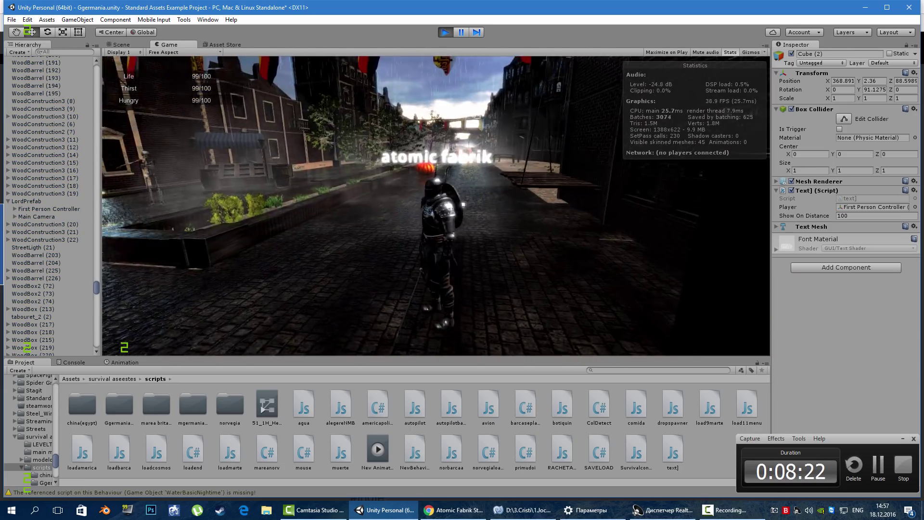
{"action": "key", "text": "w"}
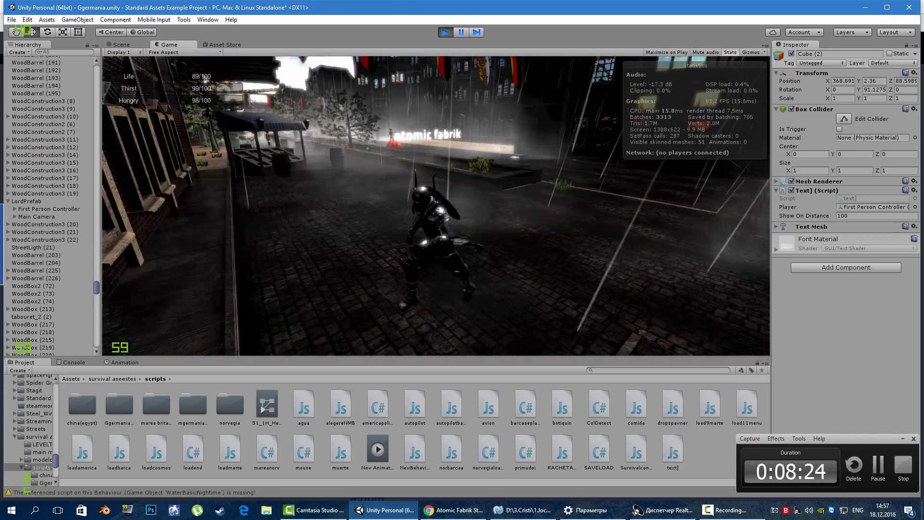
{"action": "key", "text": "w"}
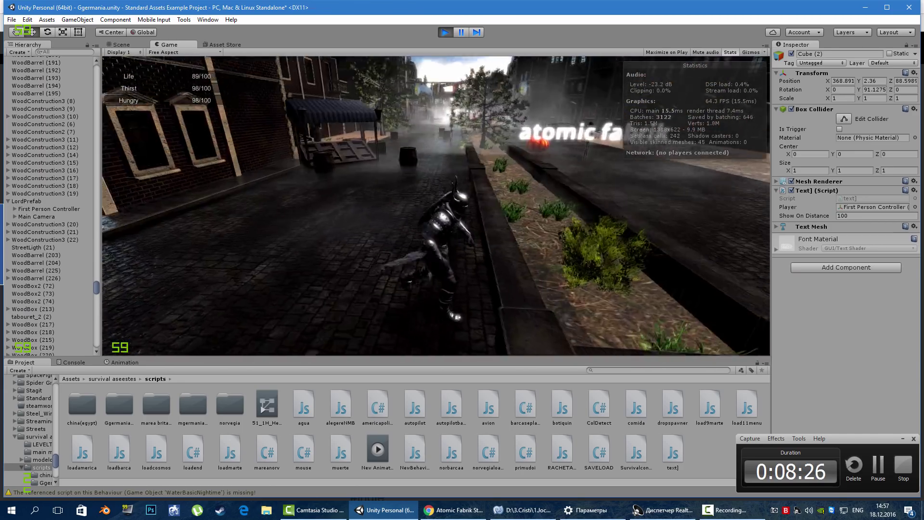
{"action": "key", "text": "Escape"}
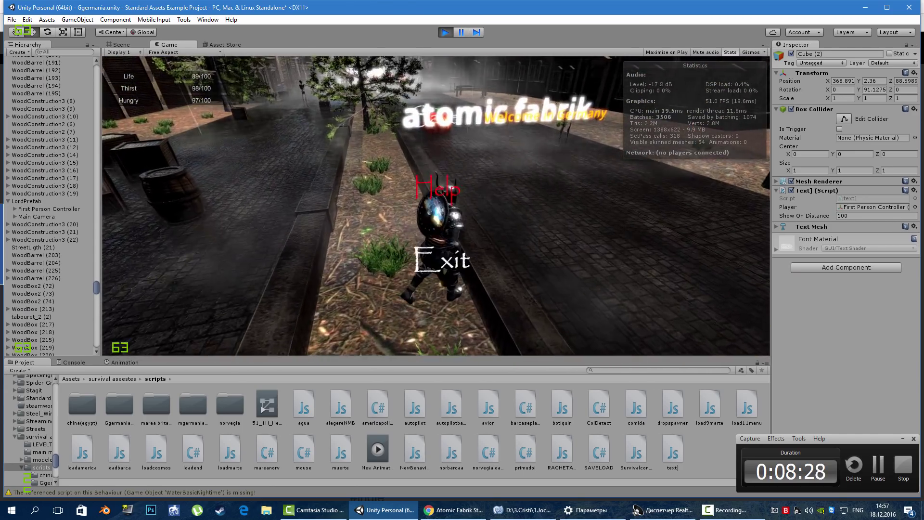
{"action": "left_click", "coordinate": [445, 33]}
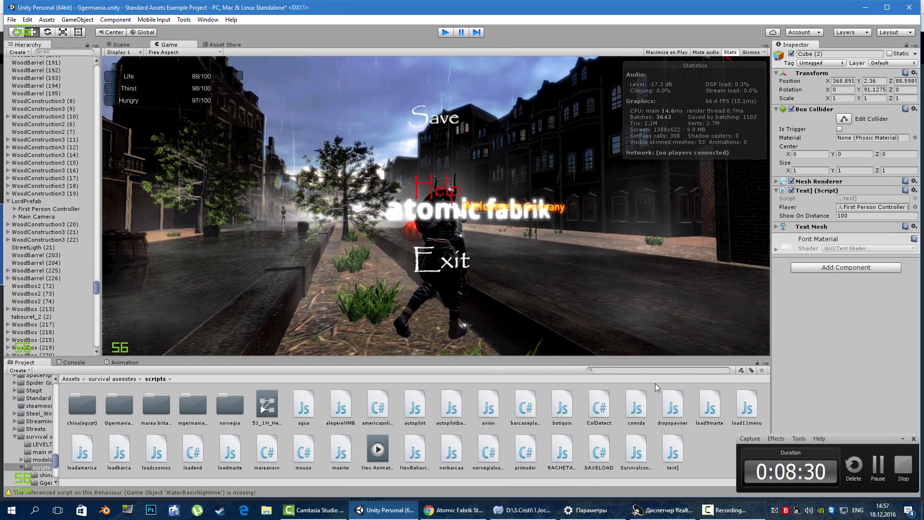
Select the text script's code, then return to the Unity editor.
{"action": "double_click", "coordinate": [673, 450]}
{"action": "mouse_move", "coordinate": [199, 273]}
{"action": "left_mouse_down"}
{"action": "mouse_move", "coordinate": [154, 120]}
{"action": "mouse_move", "coordinate": [169, 120]}
{"action": "left_mouse_up"}
{"action": "left_click", "coordinate": [299, 31]}
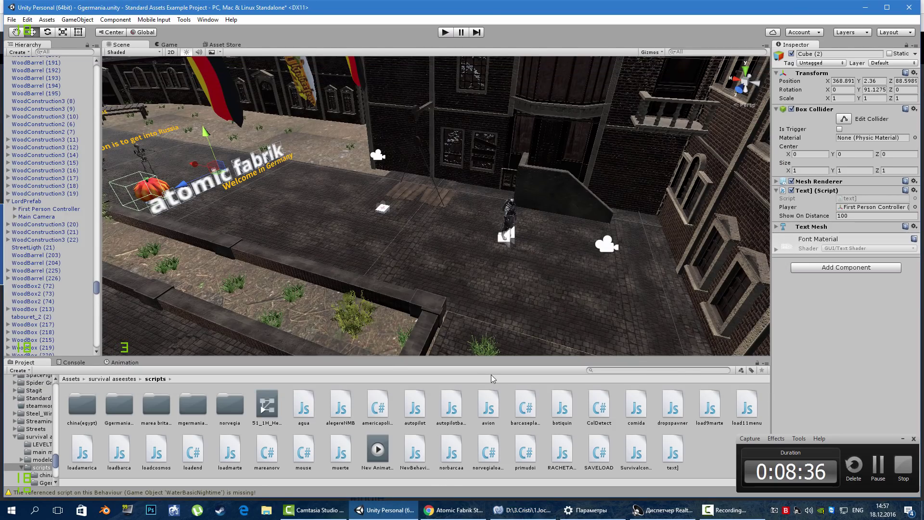
Test-play the level, opening the in-game Help screen and going back to the menu.
{"action": "mouse_move", "coordinate": [459, 218]}
{"action": "left_mouse_down", "text": "alt"}
{"action": "mouse_move", "coordinate": [523, 172]}
{"action": "mouse_move", "coordinate": [498, 186]}
{"action": "mouse_move", "coordinate": [229, 42]}
{"action": "left_mouse_up", "text": "alt"}
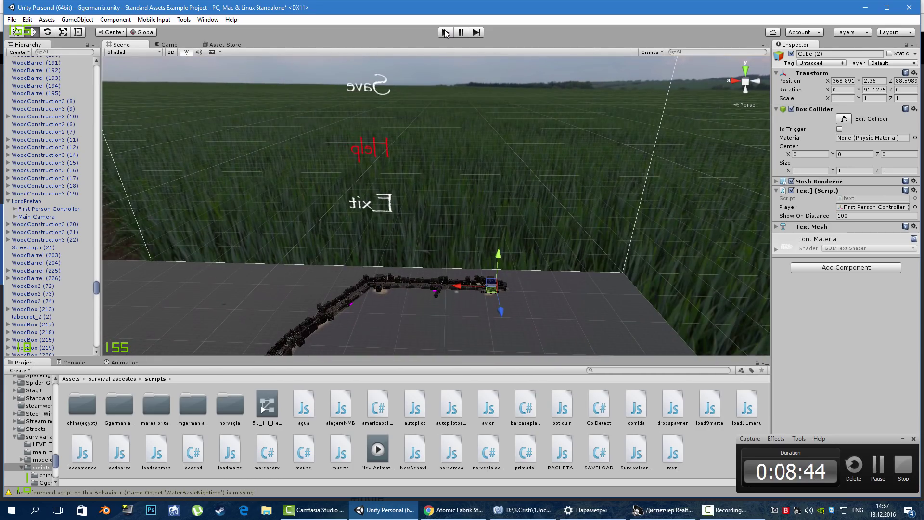
{"action": "left_click", "coordinate": [445, 32]}
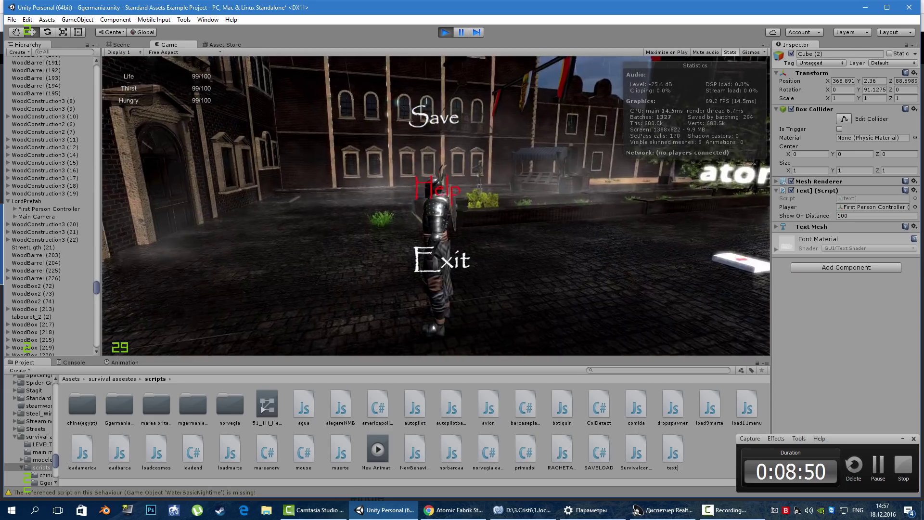
{"action": "left_click", "coordinate": [430, 196]}
{"action": "left_click", "coordinate": [227, 262]}
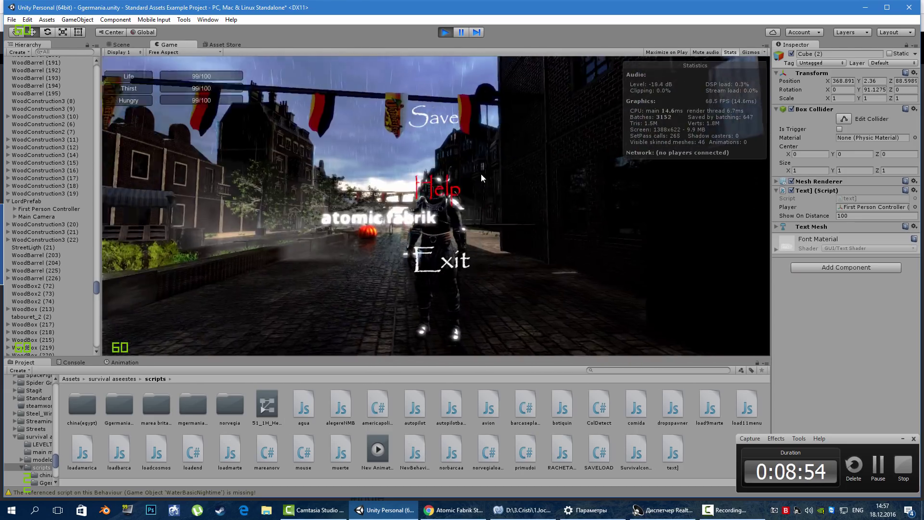
Stop play and orbit the Scene view around the Save, Help and Exit menu text.
{"action": "key", "text": "ctrl+p"}
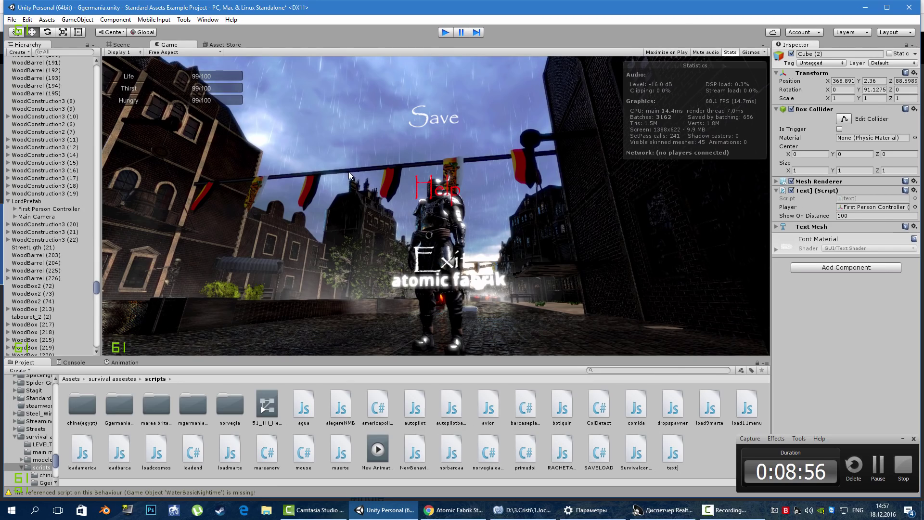
{"action": "key", "text": "ctrl+p"}
{"action": "mouse_move", "coordinate": [351, 172]}
{"action": "left_mouse_down", "text": "alt"}
{"action": "mouse_move", "coordinate": [392, 200]}
{"action": "mouse_move", "coordinate": [68, 281]}
{"action": "mouse_move", "coordinate": [98, 351]}
{"action": "left_mouse_up", "text": "alt"}
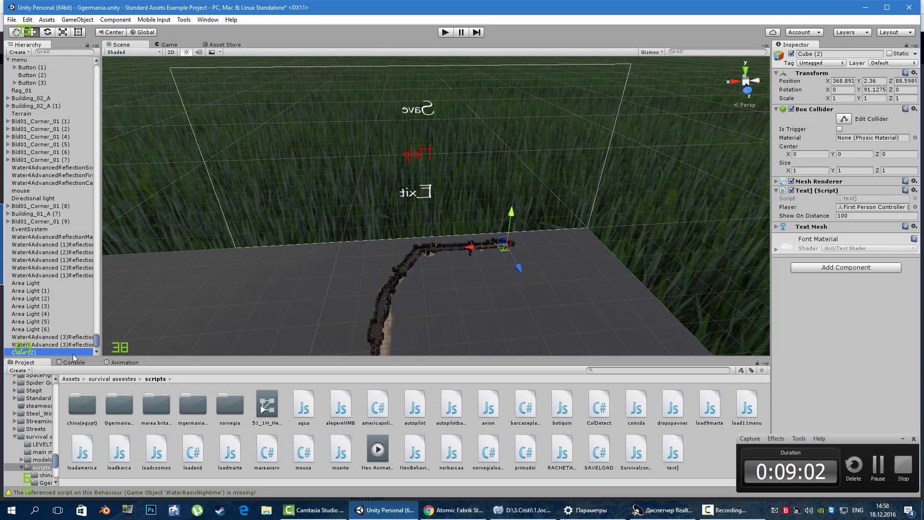
Create a new Canvas at the top level of the Hierarchy and add a UI Button inside it.
{"action": "right_click", "coordinate": [73, 353]}
{"action": "mouse_move", "coordinate": [107, 316]}
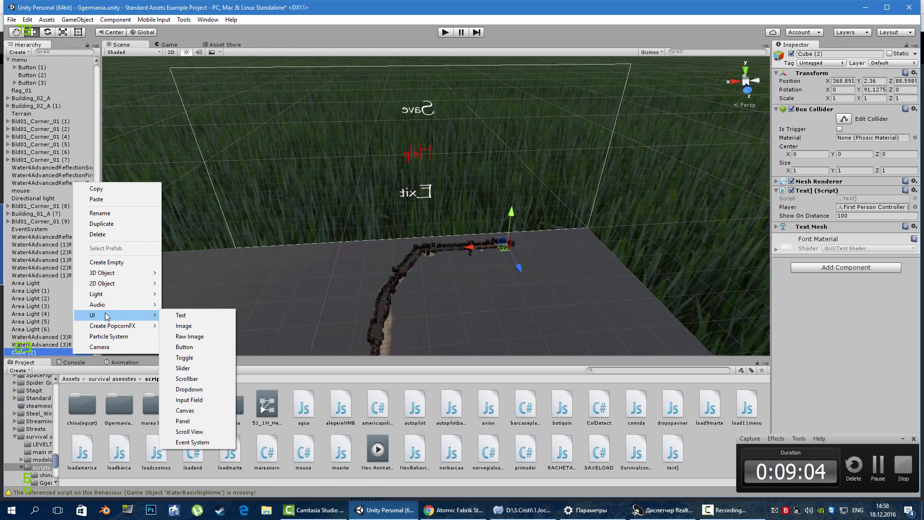
{"action": "left_click", "coordinate": [187, 410]}
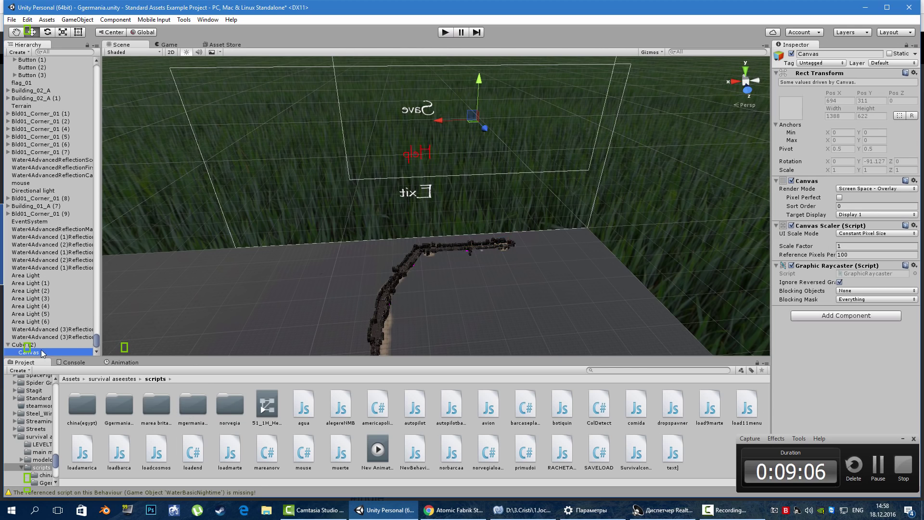
{"action": "left_click_drag", "start_coordinate": [29, 344], "coordinate": [30, 342]}
{"action": "right_click", "coordinate": [34, 345]}
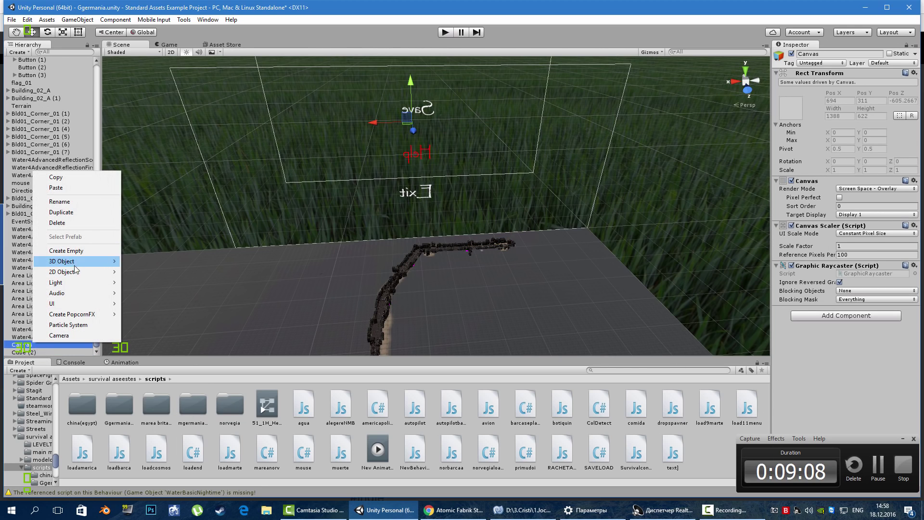
{"action": "mouse_move", "coordinate": [77, 303]}
{"action": "left_click", "coordinate": [139, 335]}
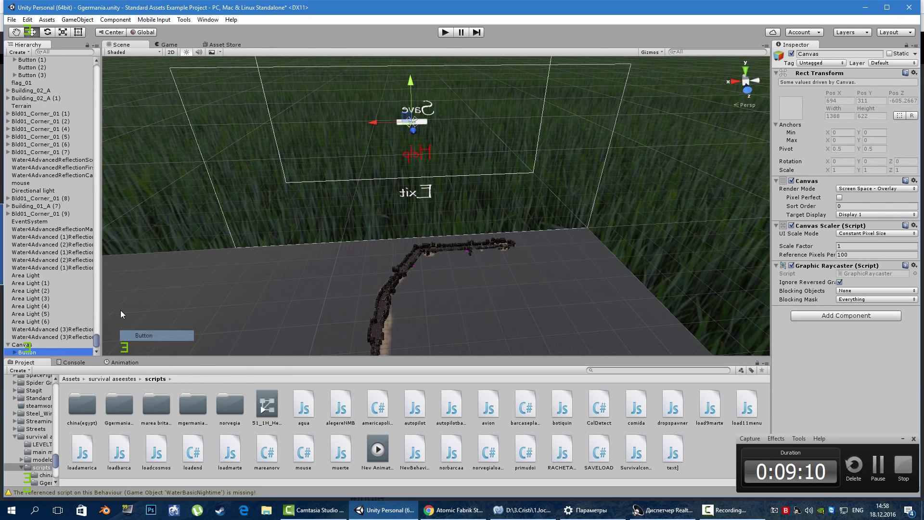
Duplicate the Button and raise the copy, Button (1), to Pos Y 191.
{"action": "left_click_drag", "start_coordinate": [320, 166], "coordinate": [385, 120], "text": "alt"}
{"action": "right_click", "coordinate": [24, 352]}
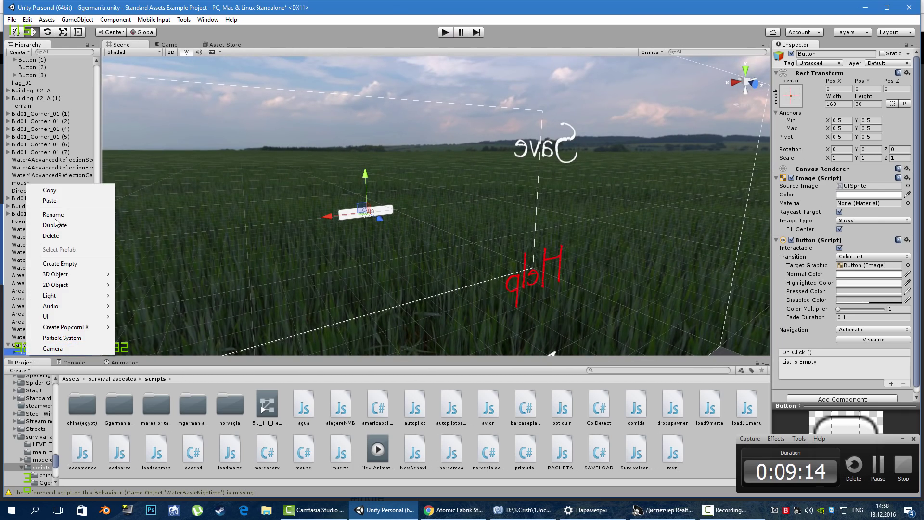
{"action": "left_click", "coordinate": [55, 225]}
{"action": "left_click_drag", "start_coordinate": [365, 174], "coordinate": [362, 123]}
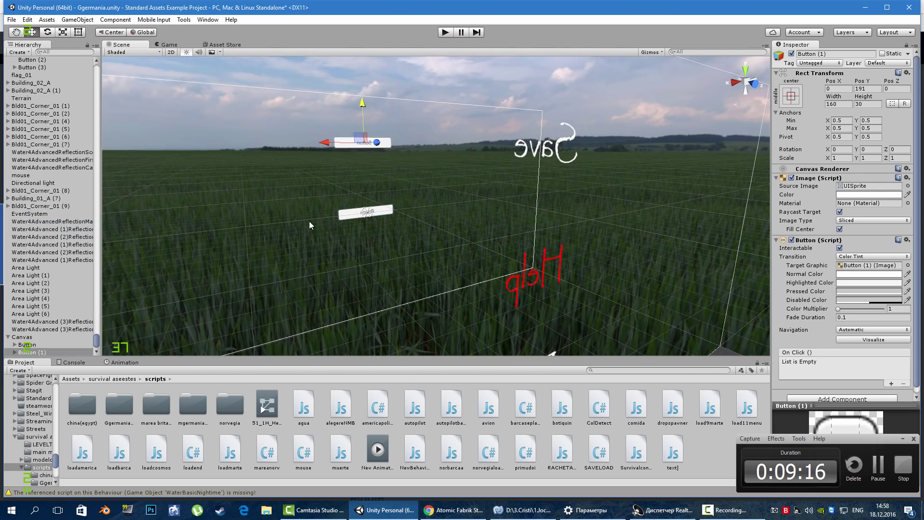
{"action": "left_click_drag", "start_coordinate": [309, 221], "coordinate": [358, 212], "text": "alt"}
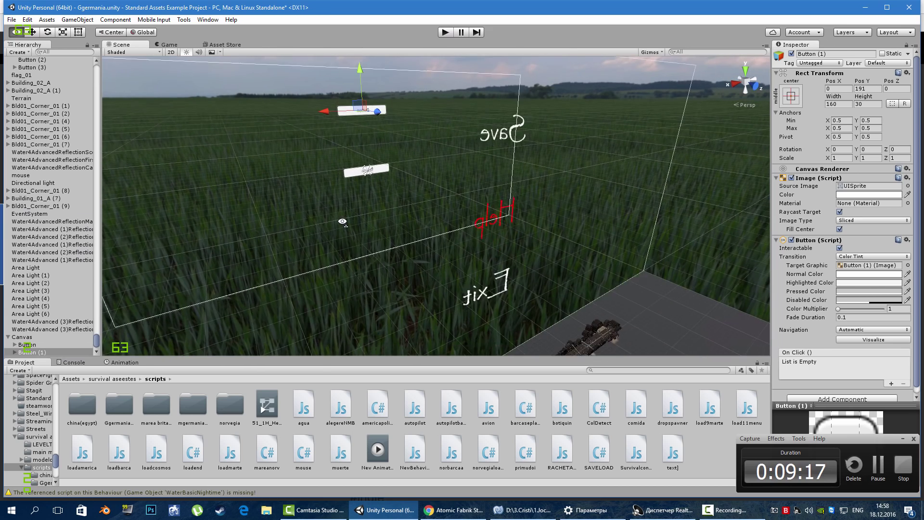
Give the button the window_01 sprite as its image.
{"action": "left_click", "coordinate": [908, 186]}
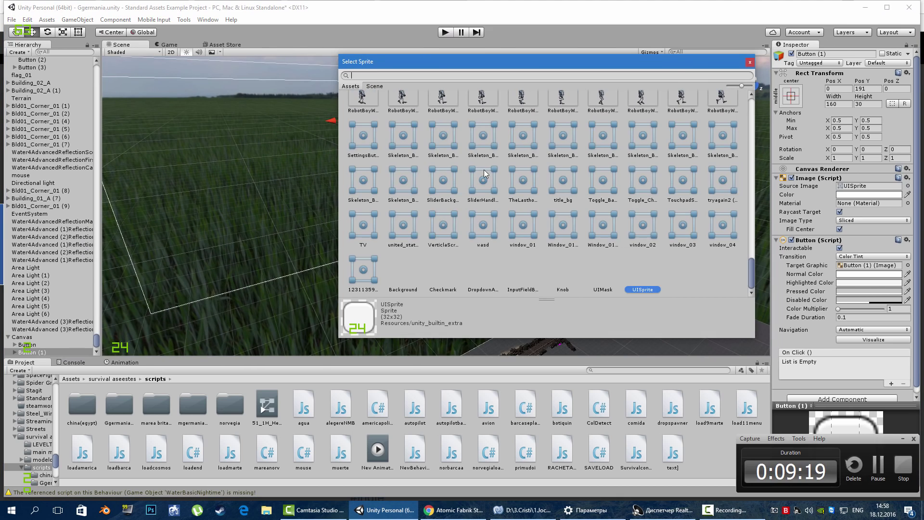
{"action": "double_click", "coordinate": [525, 225]}
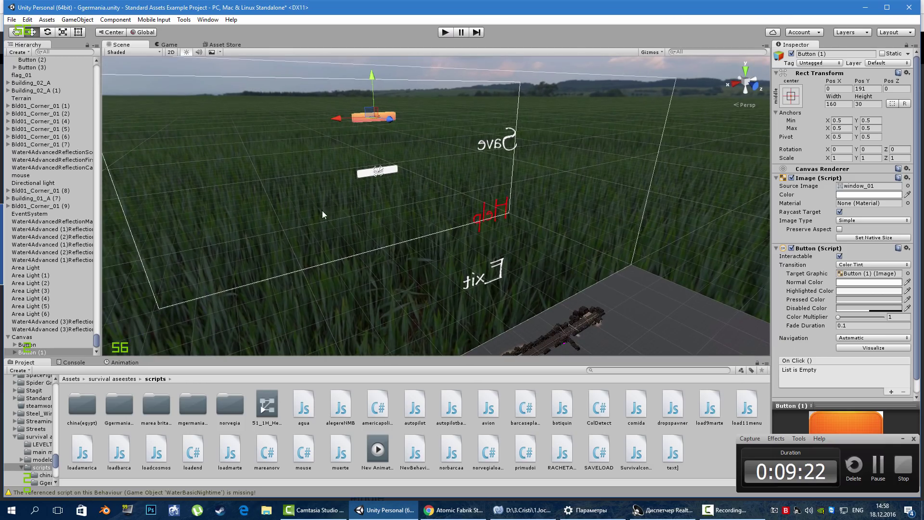
{"action": "mouse_move", "coordinate": [433, 192]}
{"action": "left_mouse_down", "text": "alt"}
{"action": "mouse_move", "coordinate": [493, 169]}
{"action": "mouse_move", "coordinate": [518, 345]}
{"action": "left_mouse_up", "text": "alt"}
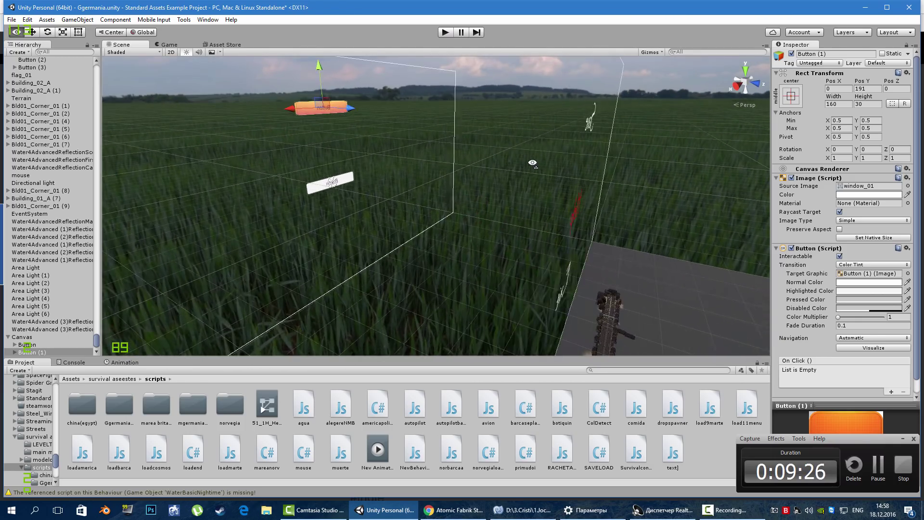
Move the view to the courtyard, select LordPrefab and show its First Person Controller settings.
{"action": "scroll", "coordinate": [56, 350], "scroll_direction": "down", "scroll_amount": 1}
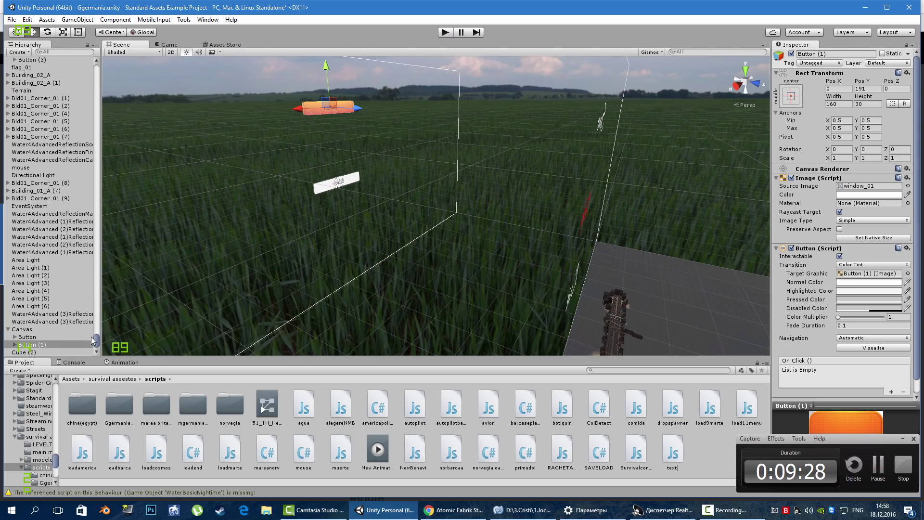
{"action": "left_click_drag", "start_coordinate": [95, 340], "coordinate": [102, 70]}
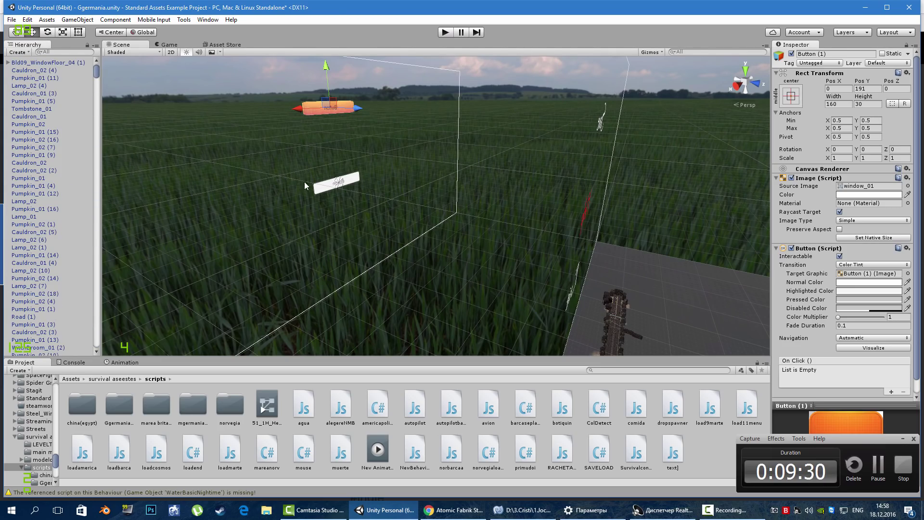
{"action": "left_click_drag", "start_coordinate": [306, 186], "coordinate": [427, 216], "text": "alt"}
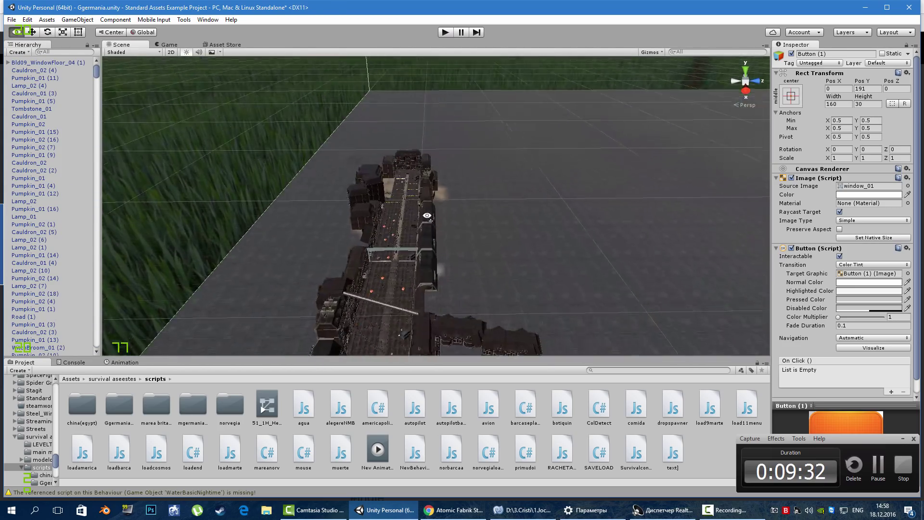
{"action": "scroll", "coordinate": [426, 216], "scroll_direction": "up", "scroll_amount": 10}
{"action": "left_click", "coordinate": [432, 202]}
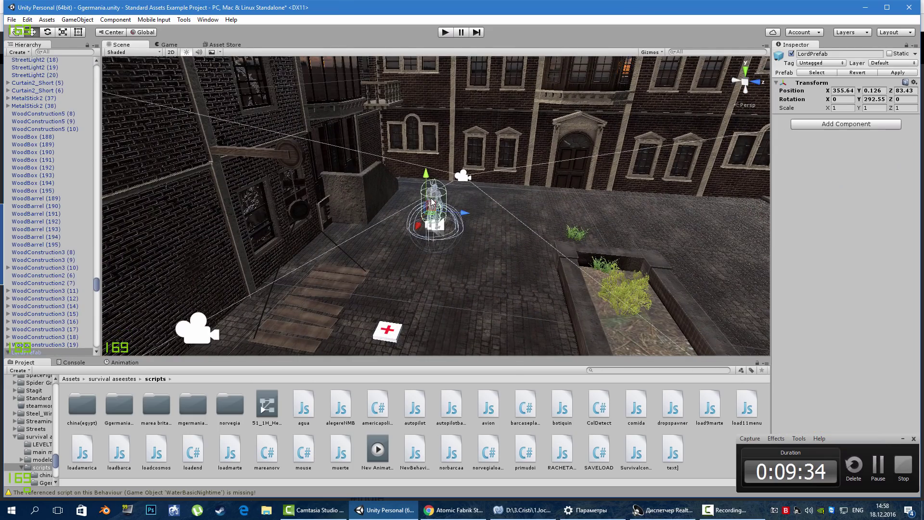
{"action": "scroll", "coordinate": [65, 232], "scroll_direction": "down", "scroll_amount": 5}
{"action": "left_click", "coordinate": [48, 273]}
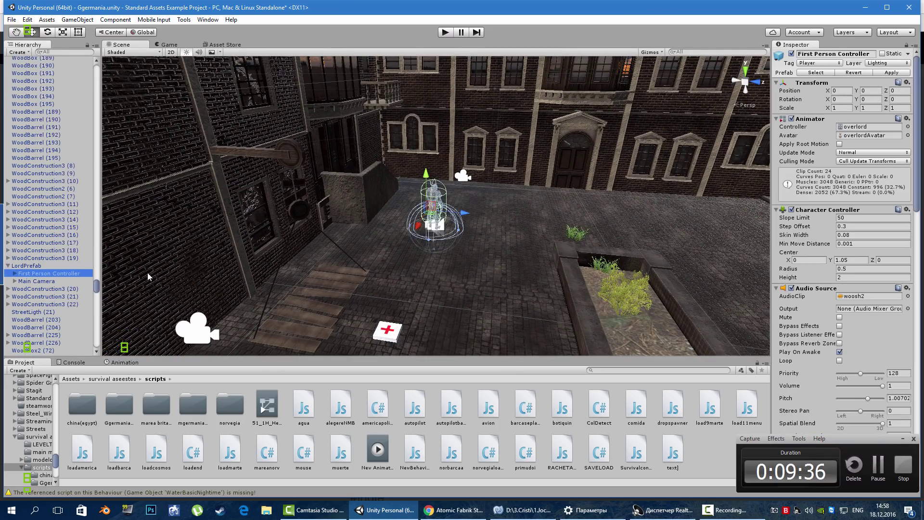
{"action": "left_click_drag", "start_coordinate": [916, 151], "coordinate": [915, 439]}
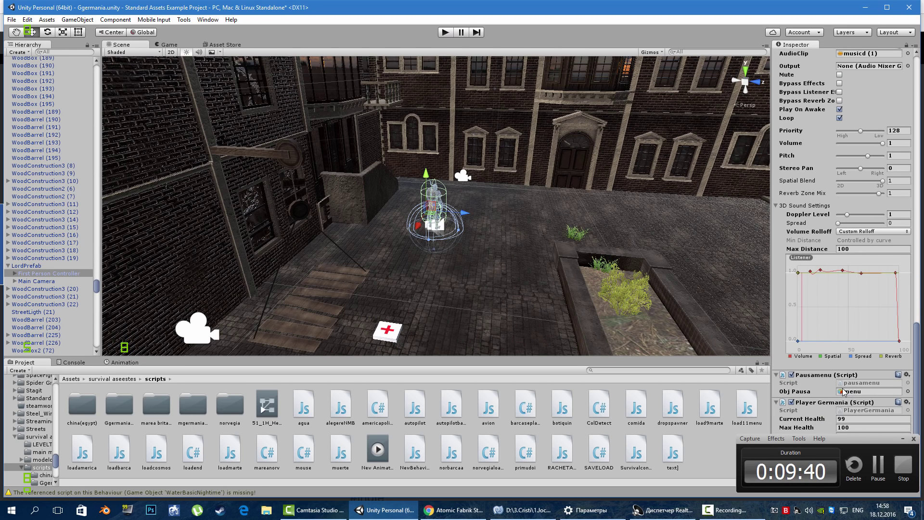
Locate pausamenu.js from the Pausamenu script field and open it in MonoDevelop.
{"action": "left_click", "coordinate": [861, 383]}
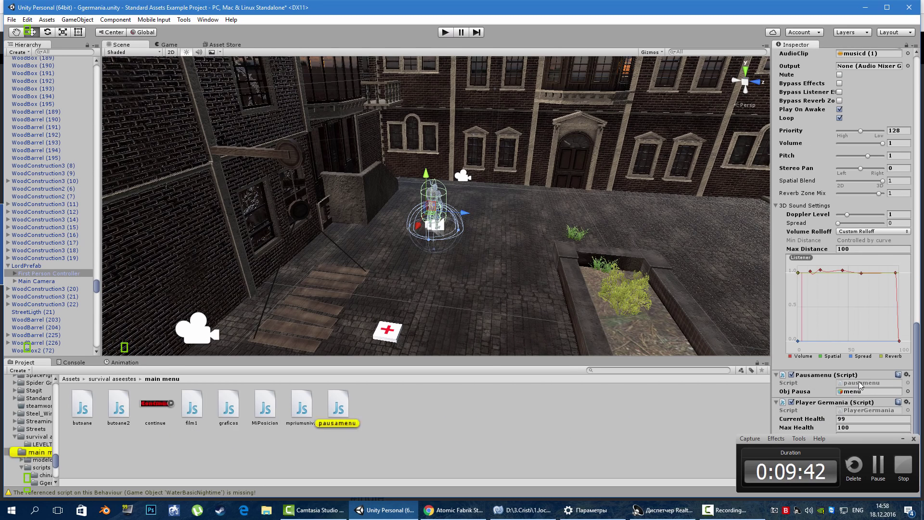
{"action": "left_click", "coordinate": [343, 407]}
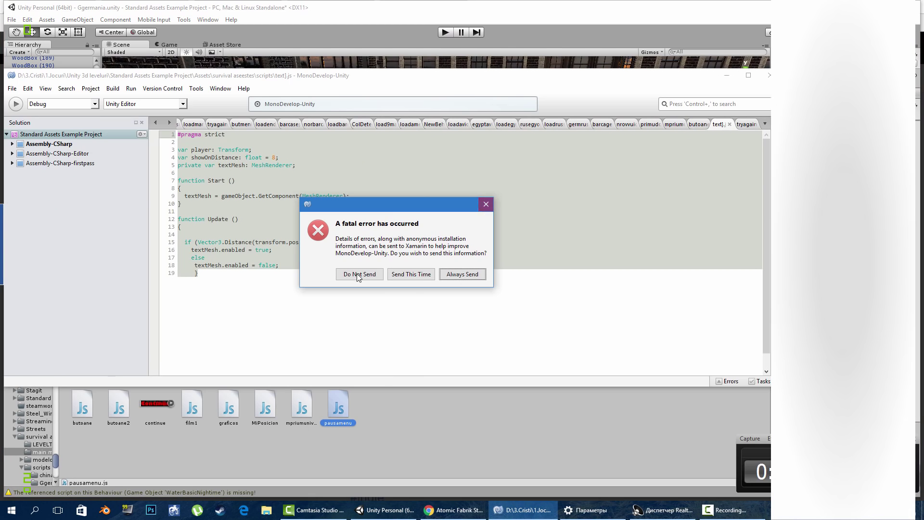
{"action": "left_click", "coordinate": [357, 274]}
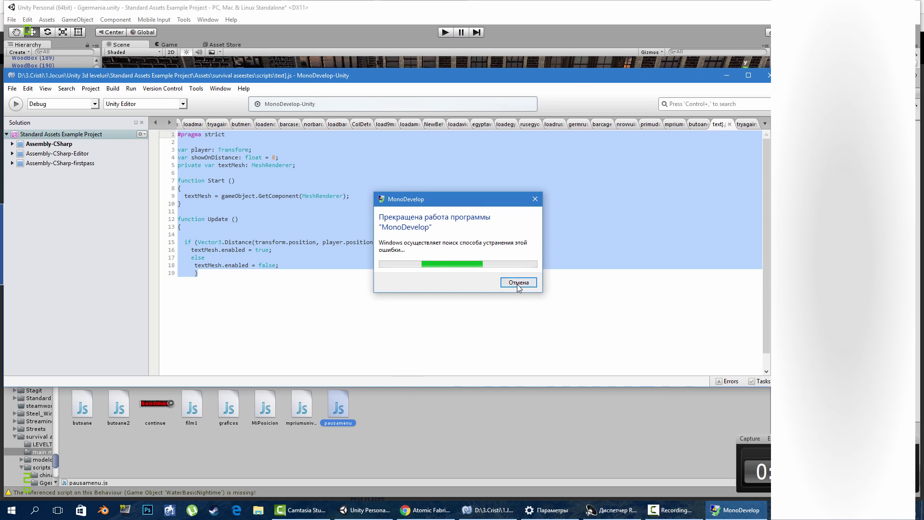
Cancel the 'MonoDevelop has stopped working' crash check.
{"action": "left_click", "coordinate": [519, 283]}
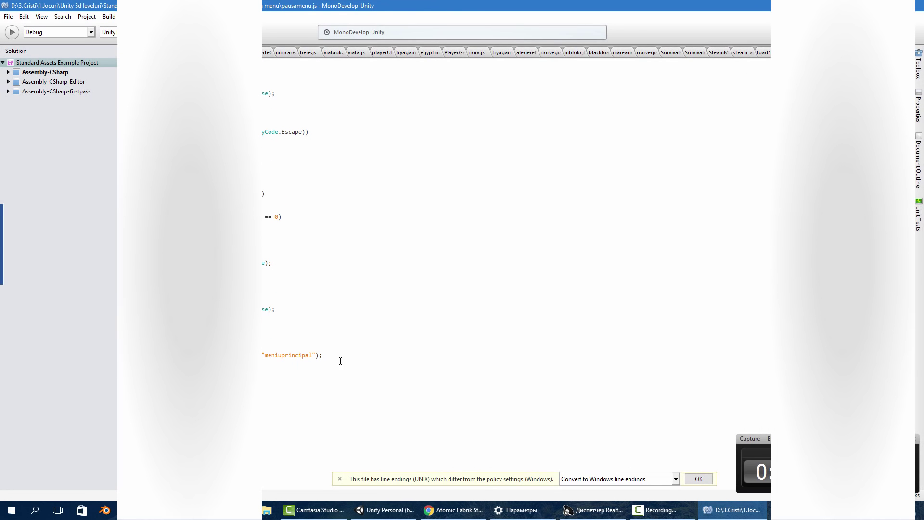
Bring Chrome forward on the unity3d site tab, scrolled to the top of the page.
{"action": "left_click", "coordinate": [452, 513]}
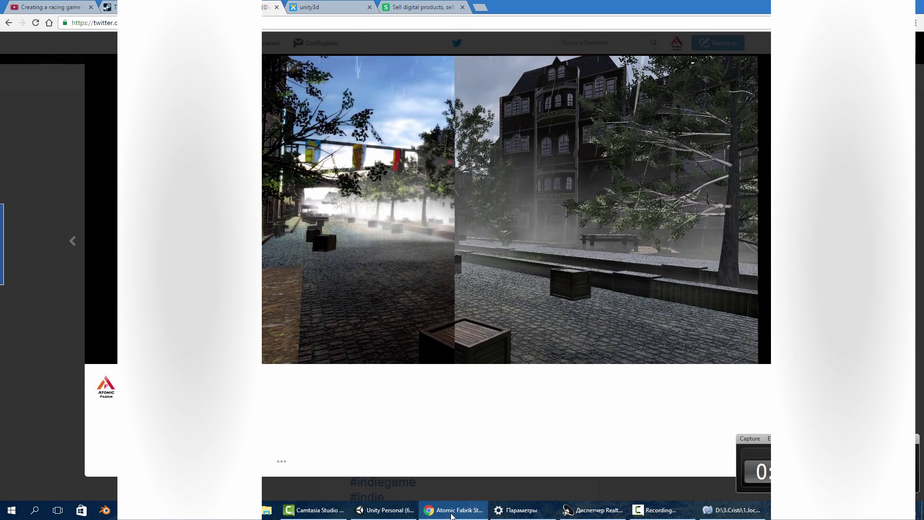
{"action": "left_click", "coordinate": [313, 6]}
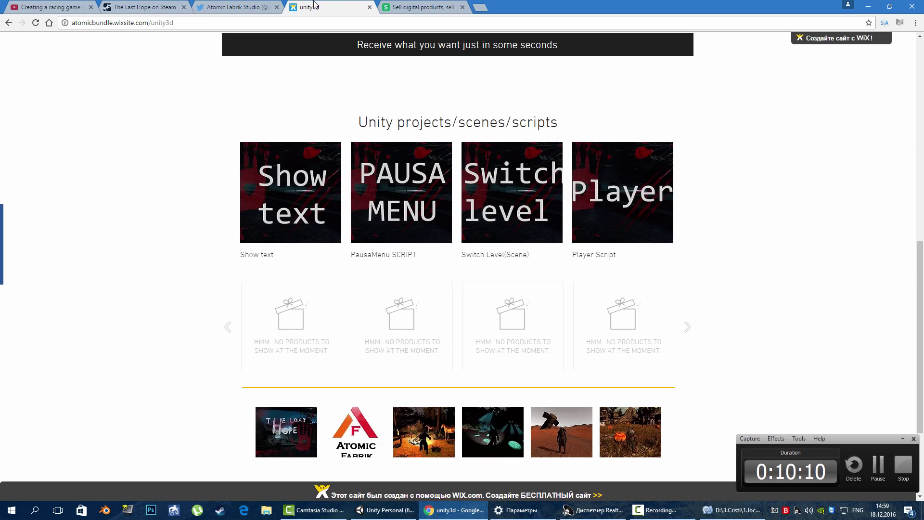
{"action": "scroll", "coordinate": [303, 369], "scroll_direction": "up", "scroll_amount": 4}
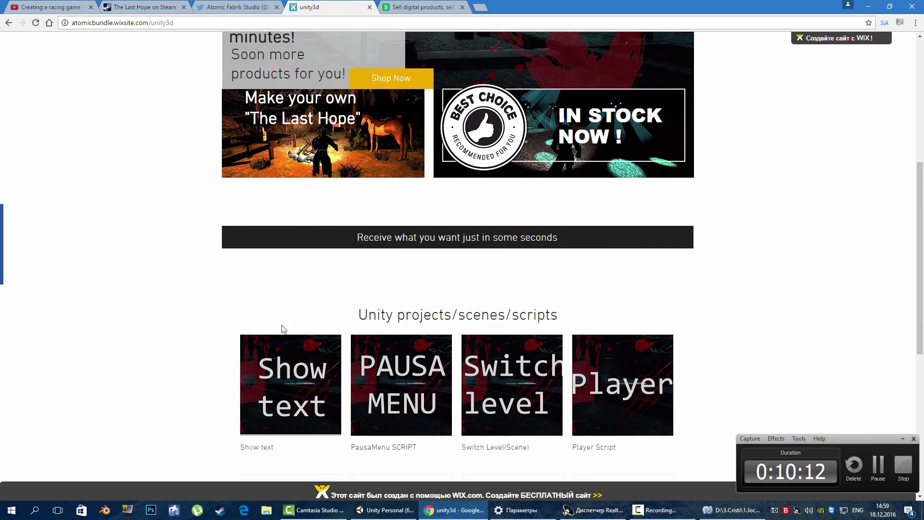
{"action": "scroll", "coordinate": [306, 366], "scroll_direction": "up", "scroll_amount": 2}
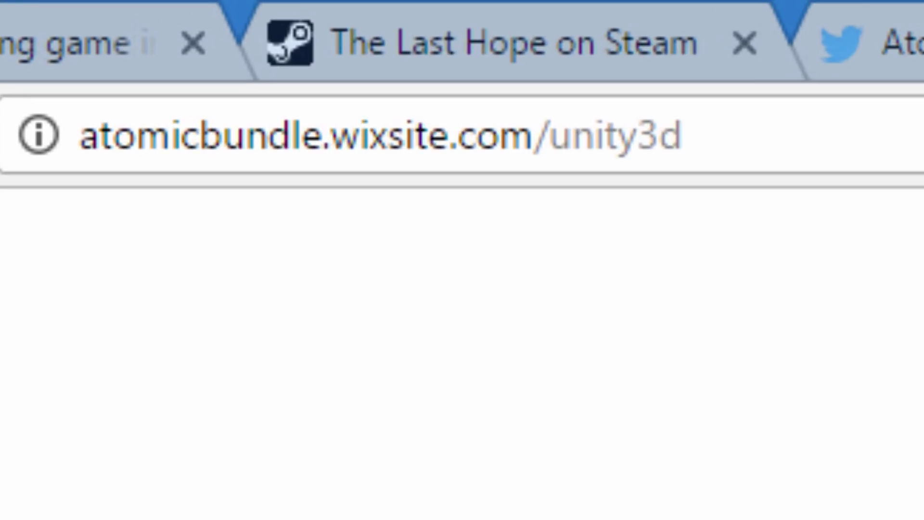
Type the studio's contact e-mail address into a new tab's address bar and select it.
{"action": "left_click", "coordinate": [120, 22]}
{"action": "key", "text": "BackSpace"}
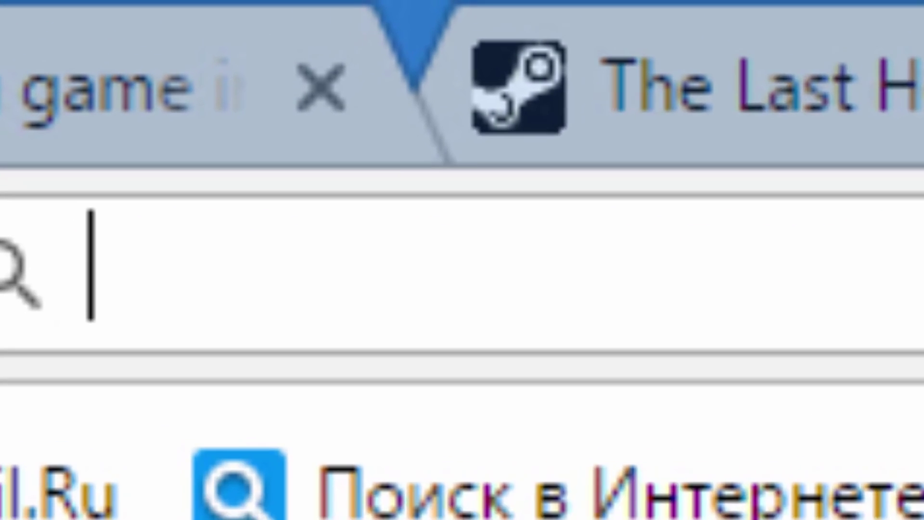
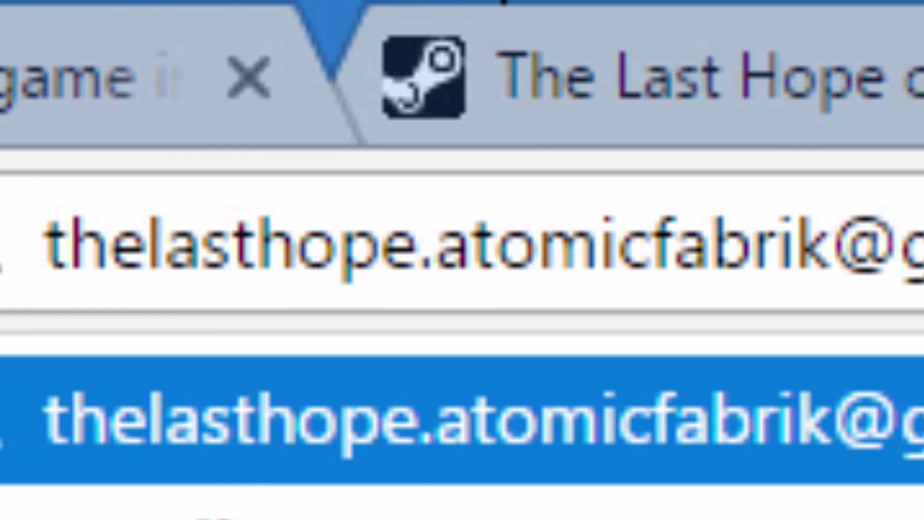
{"action": "key", "text": "ctrl+a"}
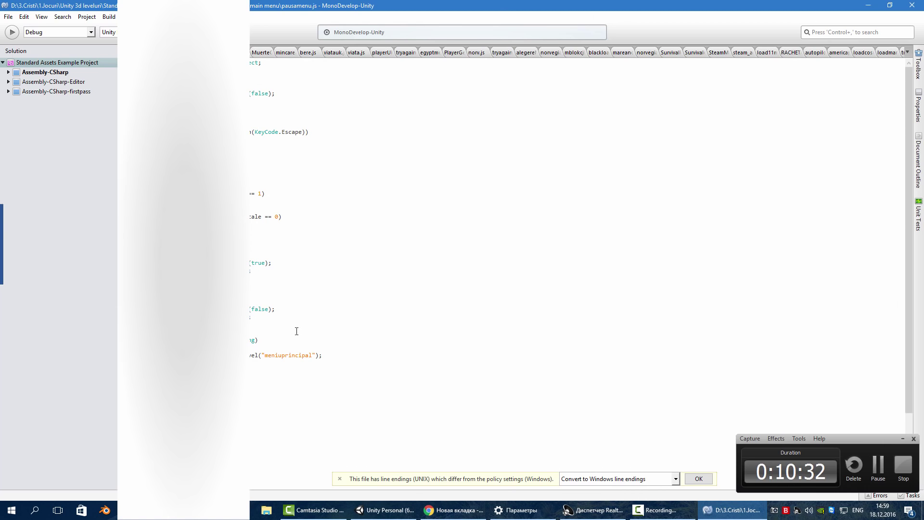
Select all the code in pausamenu.js.
{"action": "left_click_drag", "start_coordinate": [193, 355], "coordinate": [193, 124]}
{"action": "left_click", "coordinate": [342, 379]}
{"action": "key", "text": "ctrl+a"}
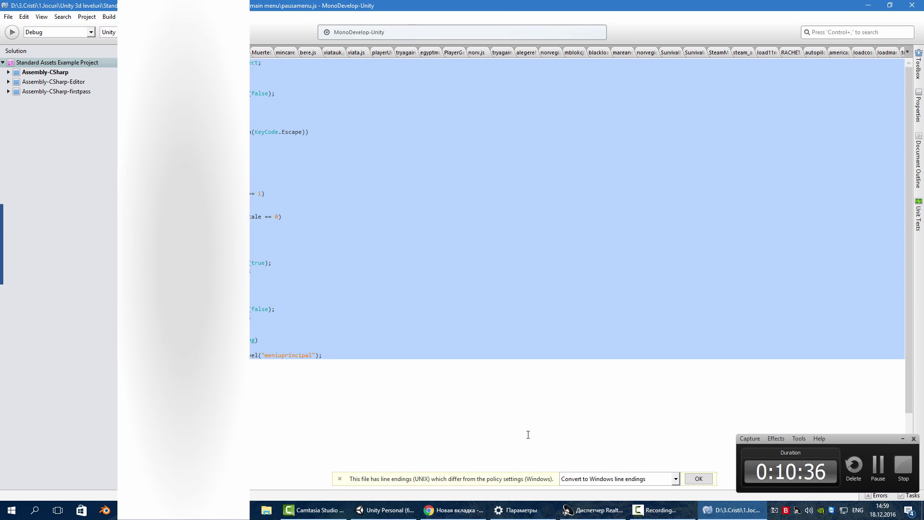
Flip through Chrome's racing video and unity3d tabs, then return to the Unity editor.
{"action": "left_click", "coordinate": [453, 510]}
{"action": "left_click", "coordinate": [51, 6]}
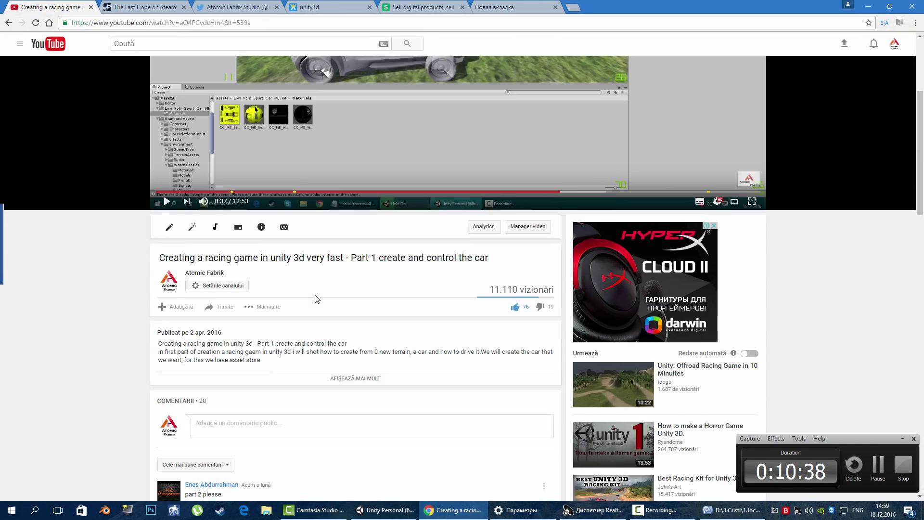
{"action": "scroll", "coordinate": [316, 299], "scroll_direction": "down", "scroll_amount": 2}
{"action": "key", "text": "ctrl+4"}
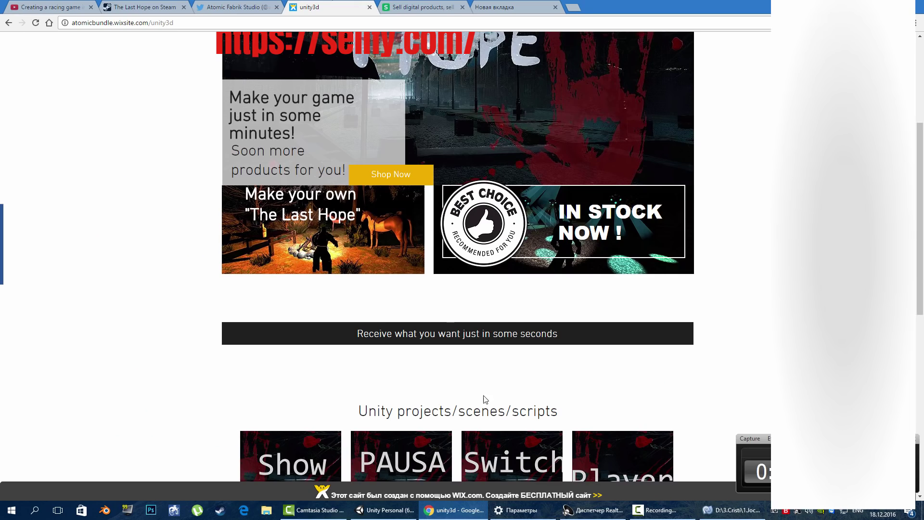
{"action": "left_click", "coordinate": [383, 510]}
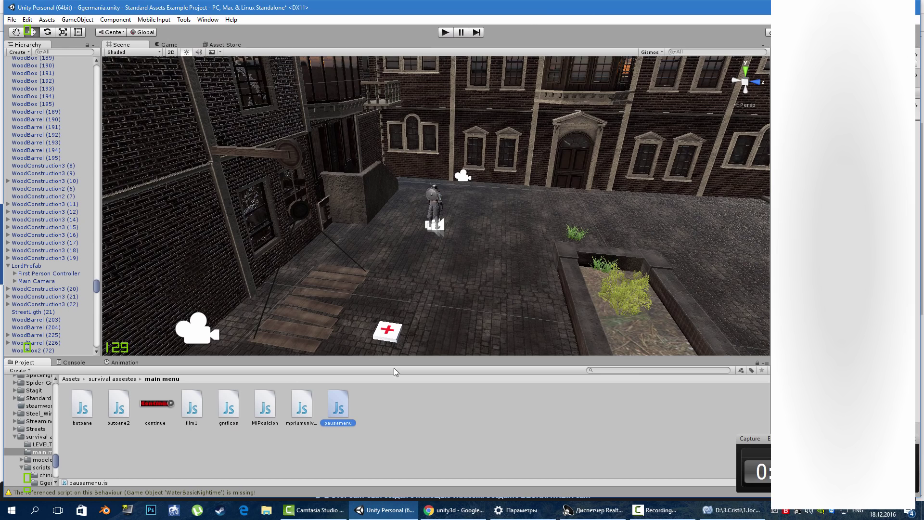
Remove the Pausamenu (Script) component from the player's First Person Controller.
{"action": "left_click", "coordinate": [439, 201]}
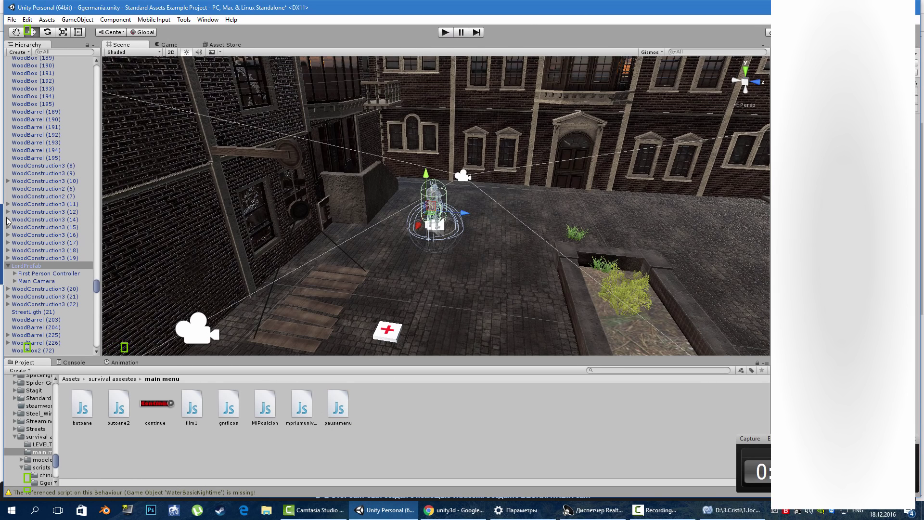
{"action": "left_click_drag", "start_coordinate": [917, 149], "coordinate": [918, 436]}
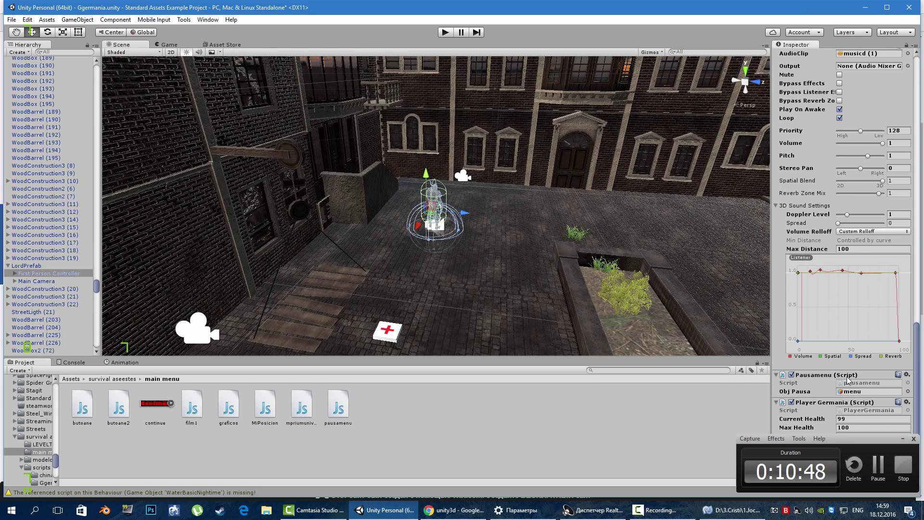
{"action": "left_click", "coordinate": [866, 375]}
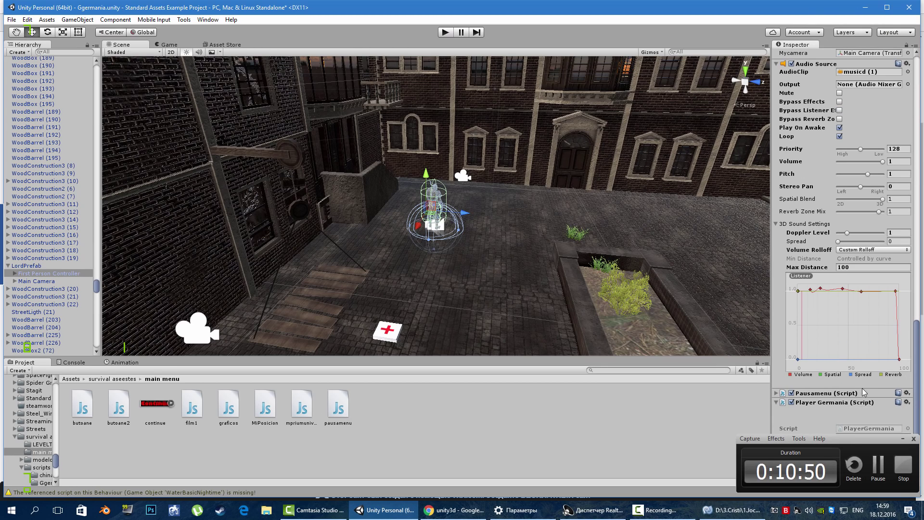
{"action": "left_click", "coordinate": [783, 394]}
{"action": "scroll", "coordinate": [861, 397], "scroll_direction": "down", "scroll_amount": 1}
{"action": "right_click", "coordinate": [896, 379]}
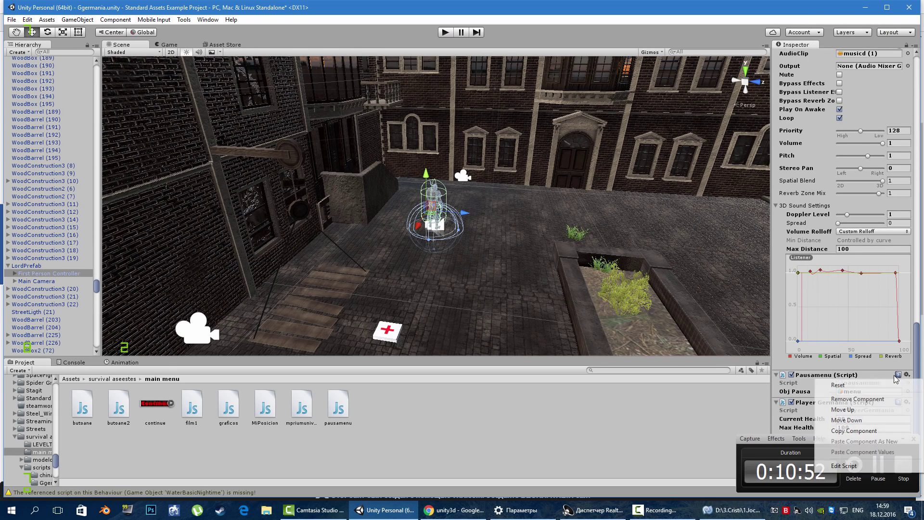
{"action": "left_click", "coordinate": [857, 399]}
Add the pausamenu script back as a component, now below Player Germania.
{"action": "left_click_drag", "start_coordinate": [864, 442], "coordinate": [660, 446]}
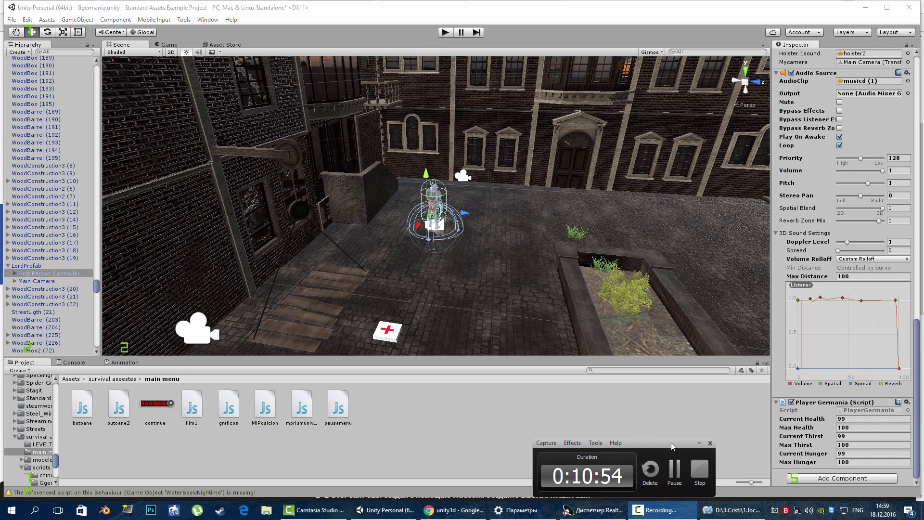
{"action": "left_click", "coordinate": [863, 478]}
{"action": "type", "text": "pausamenu"}
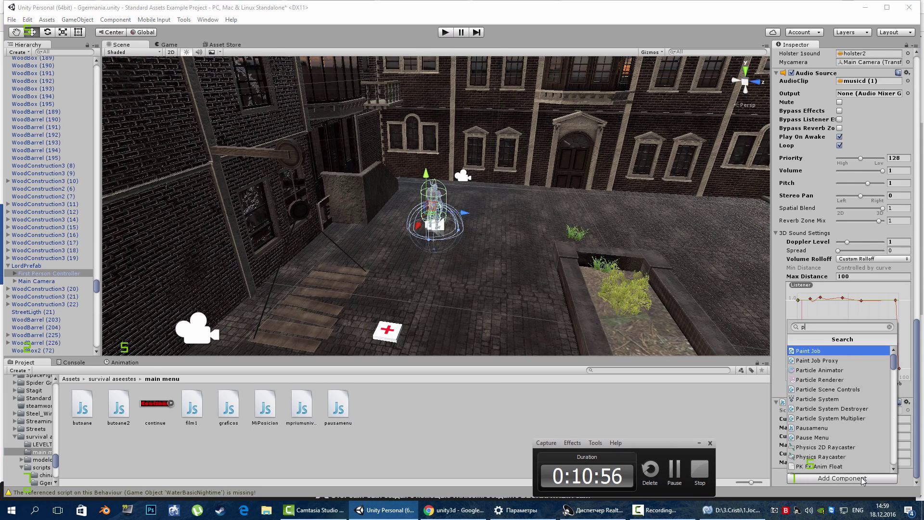
{"action": "key", "text": "Return"}
{"action": "scroll", "coordinate": [856, 448], "scroll_direction": "down", "scroll_amount": 2}
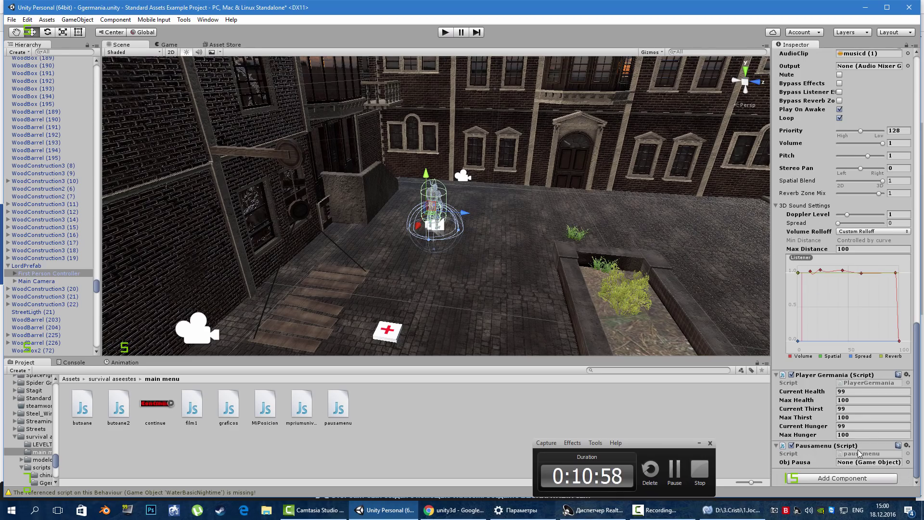
{"action": "left_click_drag", "start_coordinate": [95, 292], "coordinate": [33, 351]}
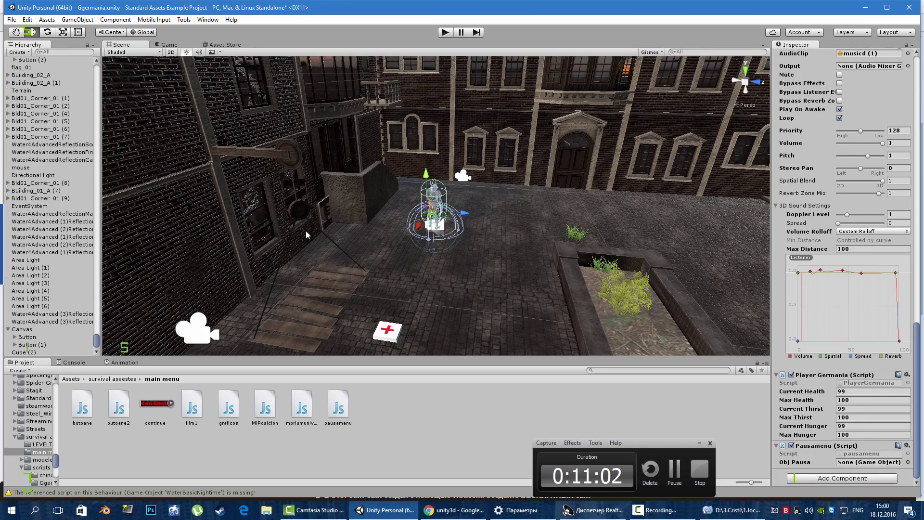
Drag the Canvas into the Obj Pausa field of the First Person Controller's Pausamenu script.
{"action": "mouse_move", "coordinate": [307, 235]}
{"action": "right_mouse_down"}
{"action": "mouse_move", "coordinate": [367, 192]}
{"action": "mouse_move", "coordinate": [418, 204]}
{"action": "right_mouse_up"}
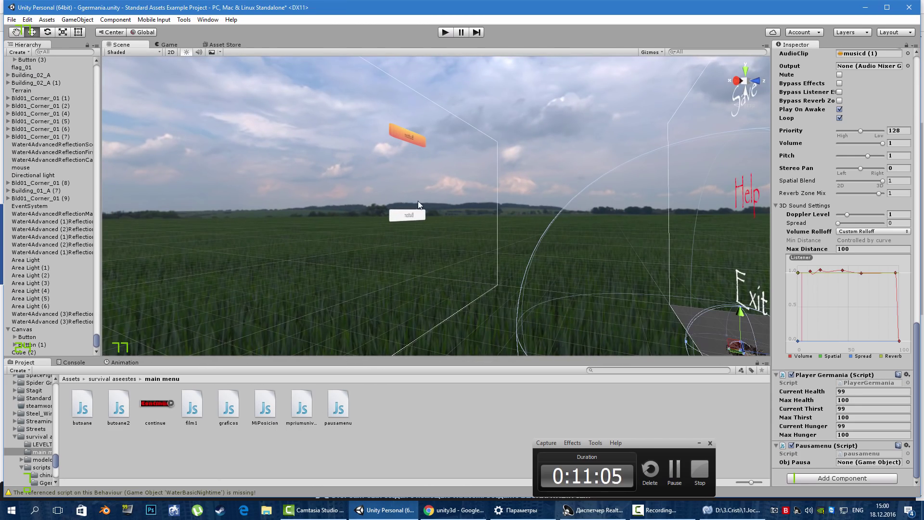
{"action": "left_click", "coordinate": [23, 330]}
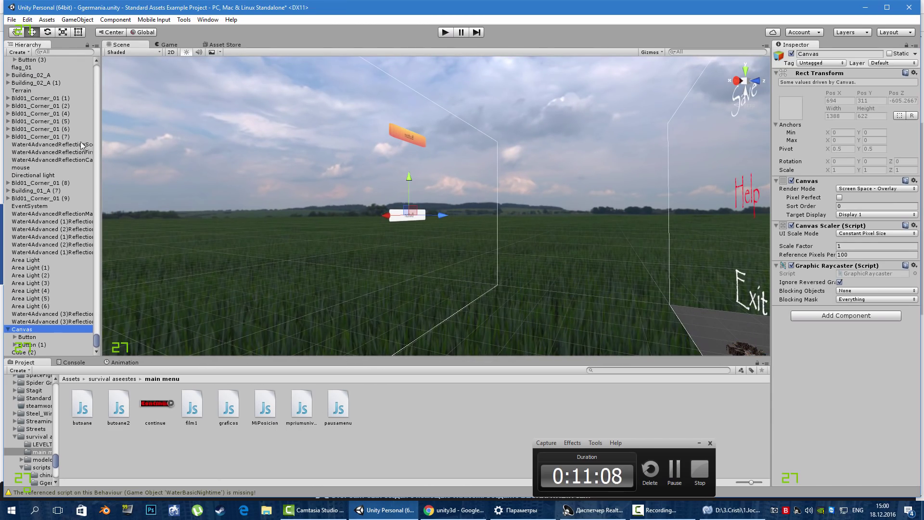
{"action": "mouse_move", "coordinate": [553, 268]}
{"action": "right_mouse_down"}
{"action": "mouse_move", "coordinate": [548, 298]}
{"action": "mouse_move", "coordinate": [412, 248]}
{"action": "right_mouse_up"}
{"action": "left_click", "coordinate": [411, 249]}
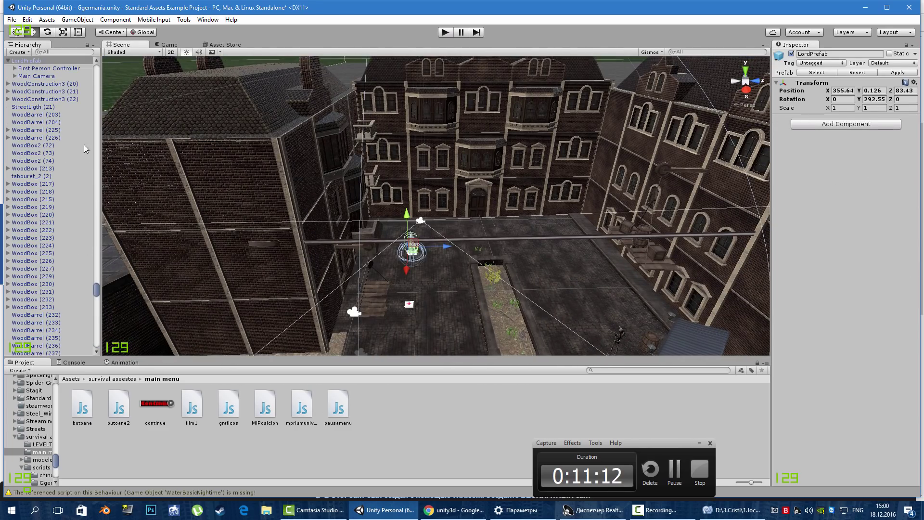
{"action": "double_click", "coordinate": [49, 68]}
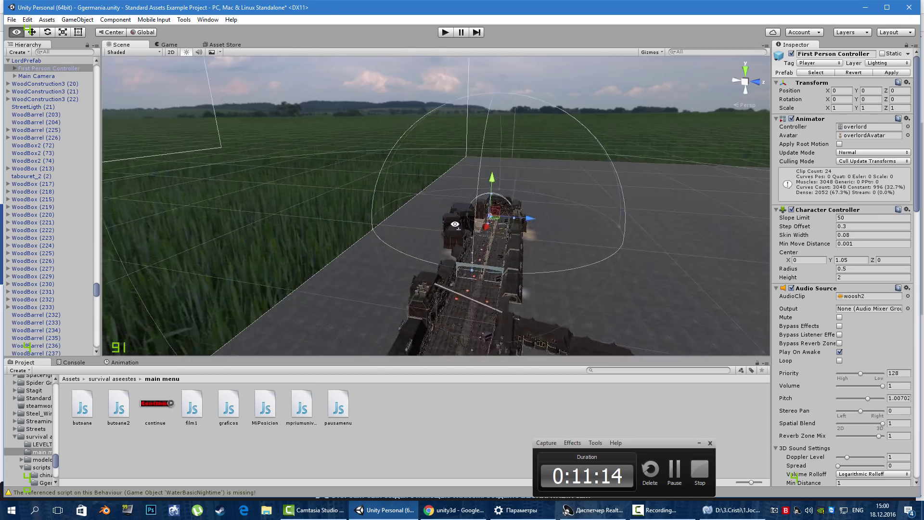
{"action": "mouse_move", "coordinate": [455, 223]}
{"action": "right_mouse_down"}
{"action": "mouse_move", "coordinate": [489, 196]}
{"action": "mouse_move", "coordinate": [510, 207]}
{"action": "right_mouse_up"}
{"action": "scroll", "coordinate": [827, 337], "scroll_direction": "down", "scroll_amount": 15}
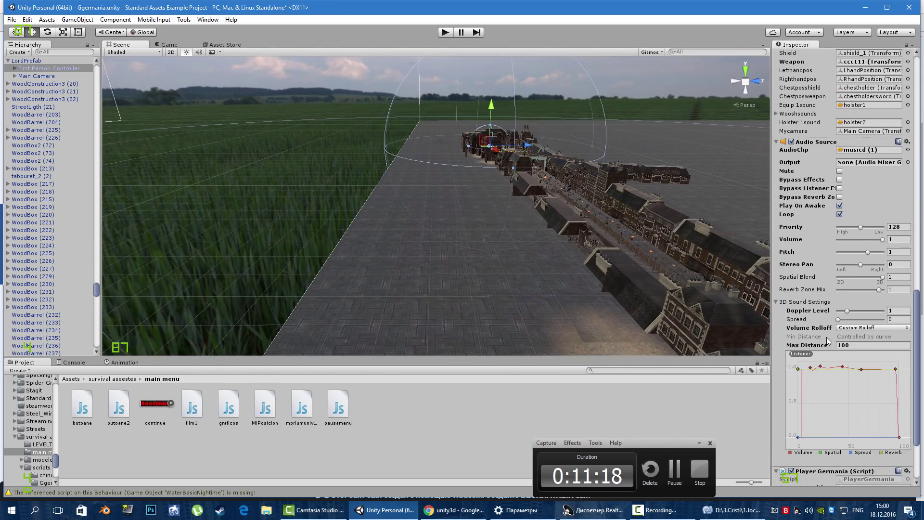
{"action": "scroll", "coordinate": [826, 337], "scroll_direction": "down", "scroll_amount": 5}
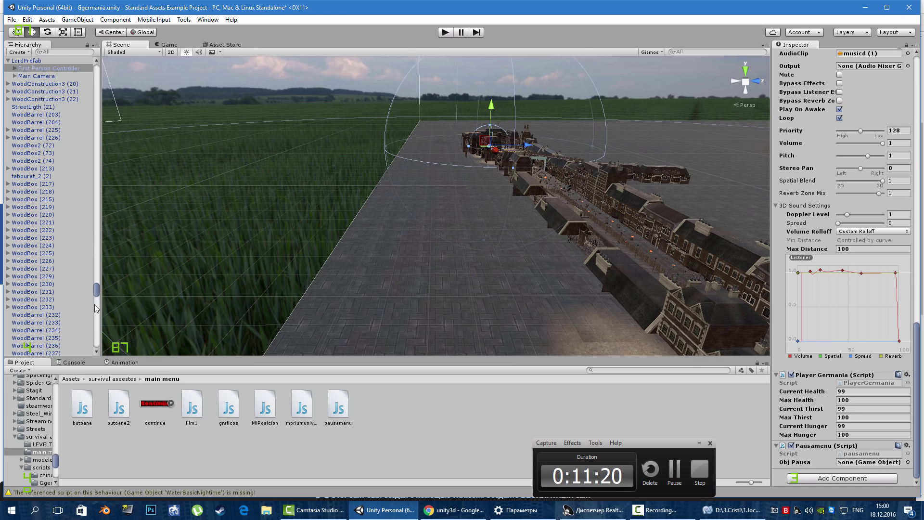
{"action": "left_click_drag", "start_coordinate": [94, 304], "coordinate": [88, 349]}
{"action": "left_click_drag", "start_coordinate": [20, 329], "coordinate": [868, 462]}
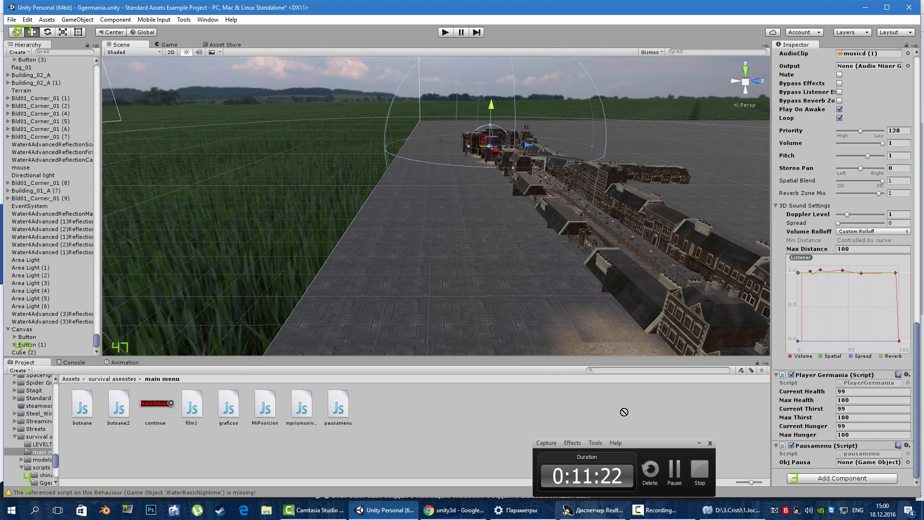
Play the level to test the pause menu, then stop.
{"action": "left_click", "coordinate": [451, 32]}
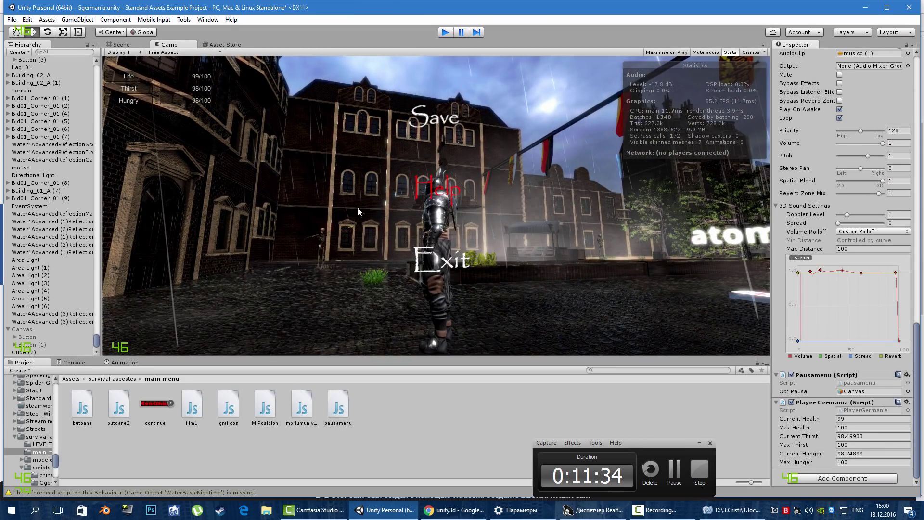
{"action": "key", "text": "ctrl+p"}
{"action": "right_click_drag", "start_coordinate": [155, 68], "coordinate": [462, 143]}
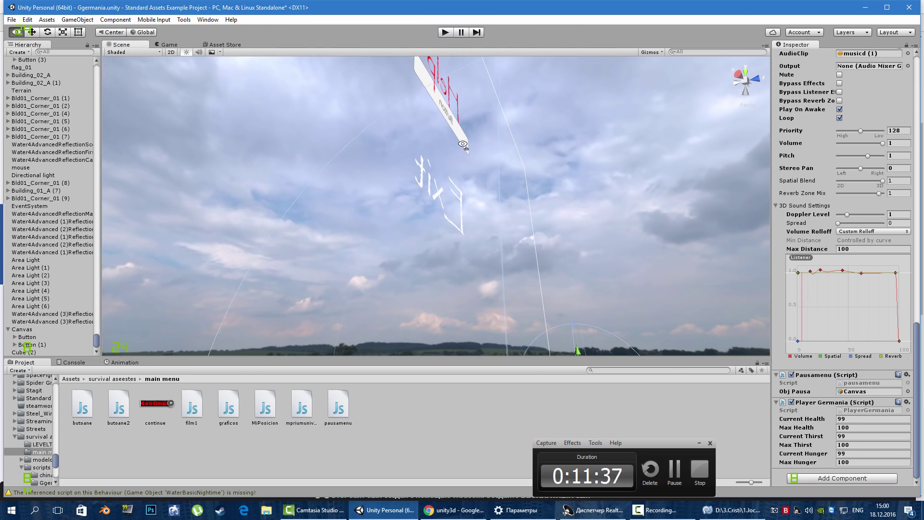
Select Button (3) and the menu canvas, then play-test the level again and stop.
{"action": "left_click", "coordinate": [423, 162]}
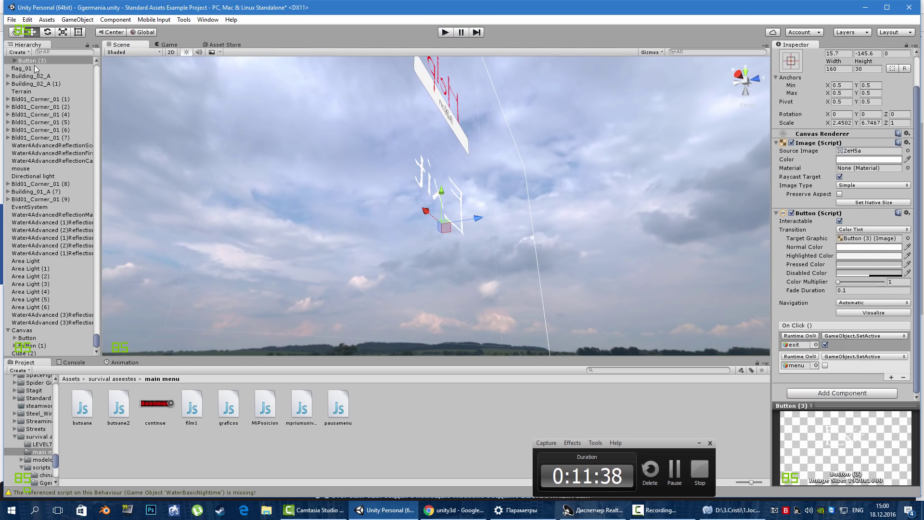
{"action": "scroll", "coordinate": [34, 68], "scroll_direction": "up", "scroll_amount": 3}
{"action": "left_click", "coordinate": [23, 124]}
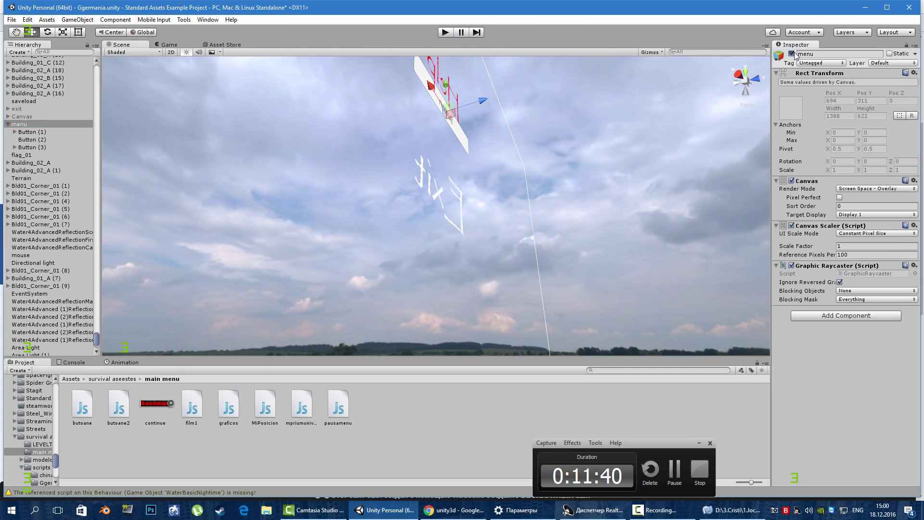
{"action": "left_click", "coordinate": [446, 33]}
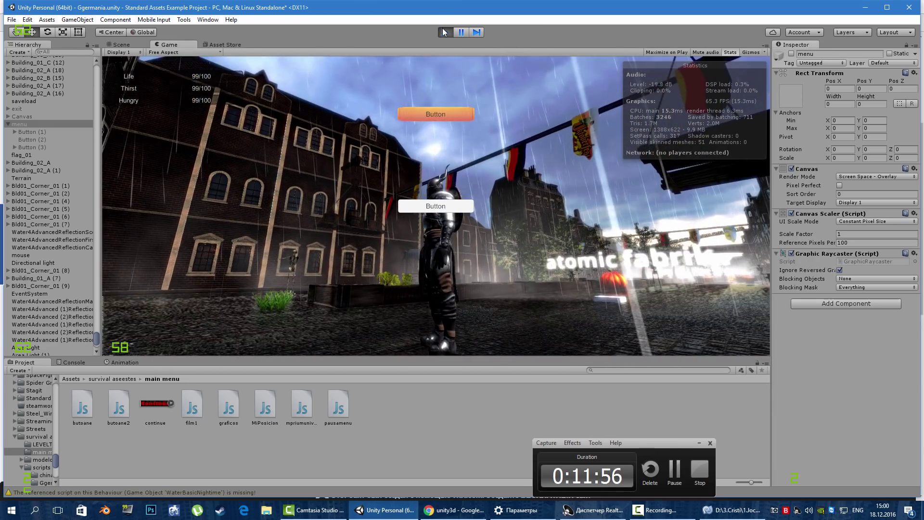
{"action": "left_click", "coordinate": [443, 33]}
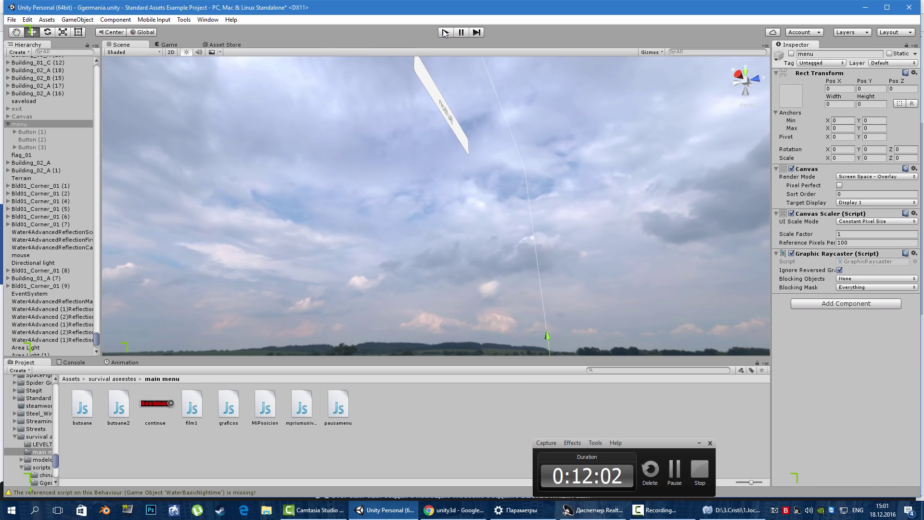
Open File > Build Settings to show the 33 scenes from meniuprincipal to multimulivel.
{"action": "right_click_drag", "start_coordinate": [462, 193], "coordinate": [512, 258]}
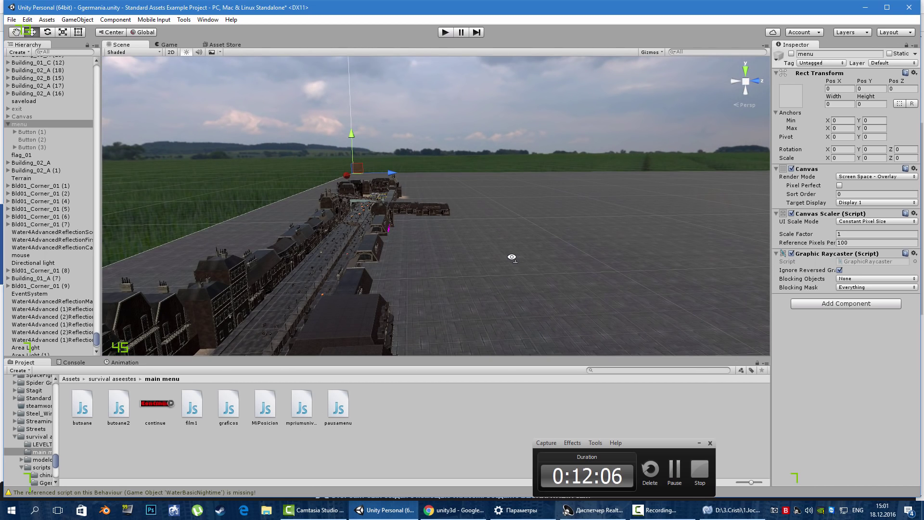
{"action": "mouse_move", "coordinate": [517, 259]}
{"action": "right_mouse_down"}
{"action": "mouse_move", "coordinate": [635, 290]}
{"action": "mouse_move", "coordinate": [740, 279]}
{"action": "mouse_move", "coordinate": [3, 7]}
{"action": "right_mouse_up"}
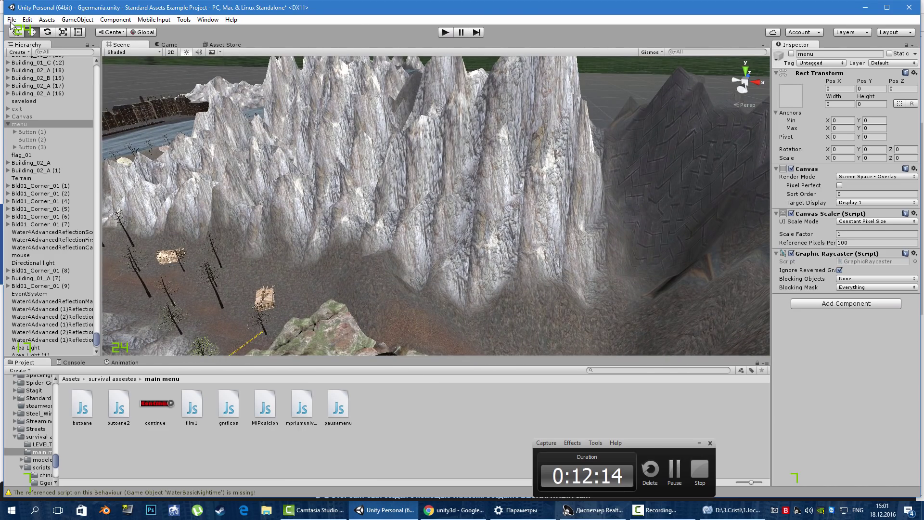
{"action": "left_click", "coordinate": [12, 20]}
{"action": "left_click", "coordinate": [34, 123]}
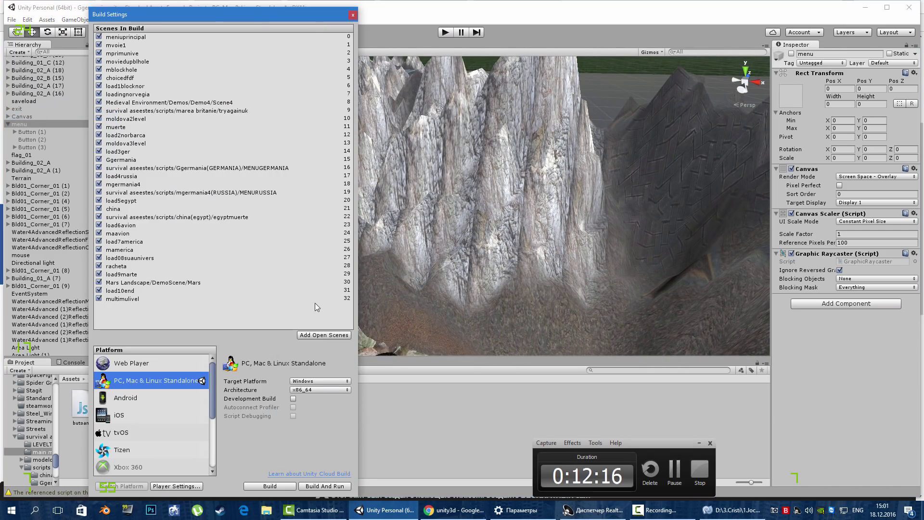
Close Build Settings, fly to the cave fire, and select WoodBarrel (279) beside it.
{"action": "left_click", "coordinate": [353, 15]}
{"action": "mouse_move", "coordinate": [529, 216]}
{"action": "right_mouse_down"}
{"action": "mouse_move", "coordinate": [615, 299]}
{"action": "mouse_move", "coordinate": [377, 164]}
{"action": "mouse_move", "coordinate": [416, 217]}
{"action": "mouse_move", "coordinate": [434, 151]}
{"action": "mouse_move", "coordinate": [348, 167]}
{"action": "right_mouse_up"}
{"action": "left_click", "coordinate": [351, 143]}
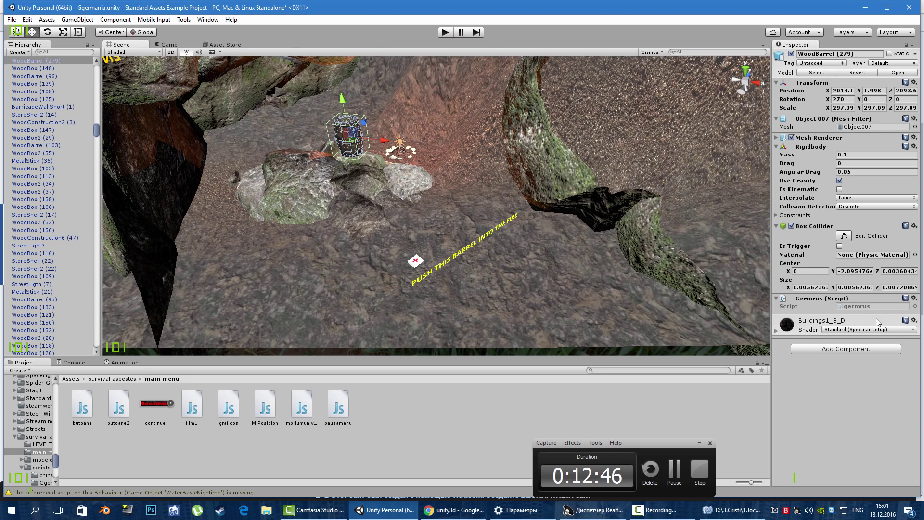
Open the barrel's germrus script in MonoDevelop, then bring the unity3d page in Chrome forward.
{"action": "left_click", "coordinate": [863, 307]}
{"action": "double_click", "coordinate": [343, 418]}
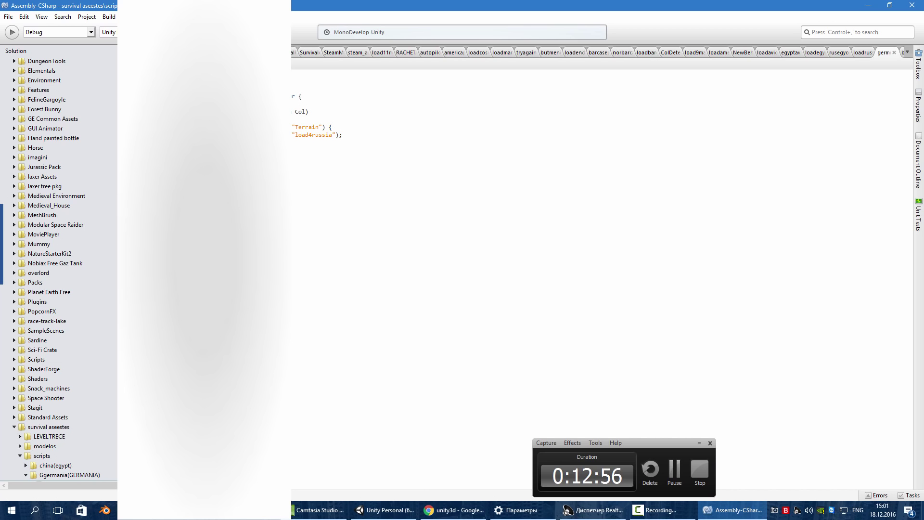
{"action": "left_click", "coordinate": [439, 508]}
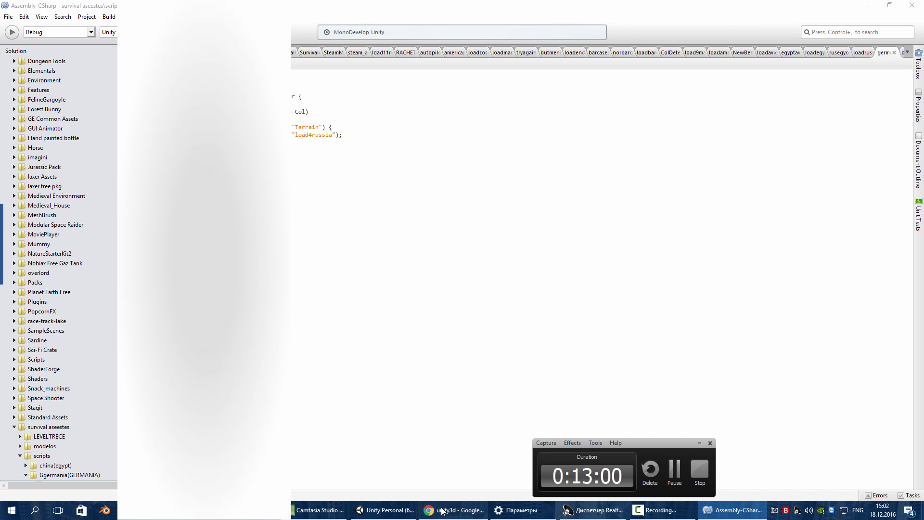
Scroll the unity3d page to the Unity projects cards, then return to the Unity editor.
{"action": "scroll", "coordinate": [413, 424], "scroll_direction": "down", "scroll_amount": 5}
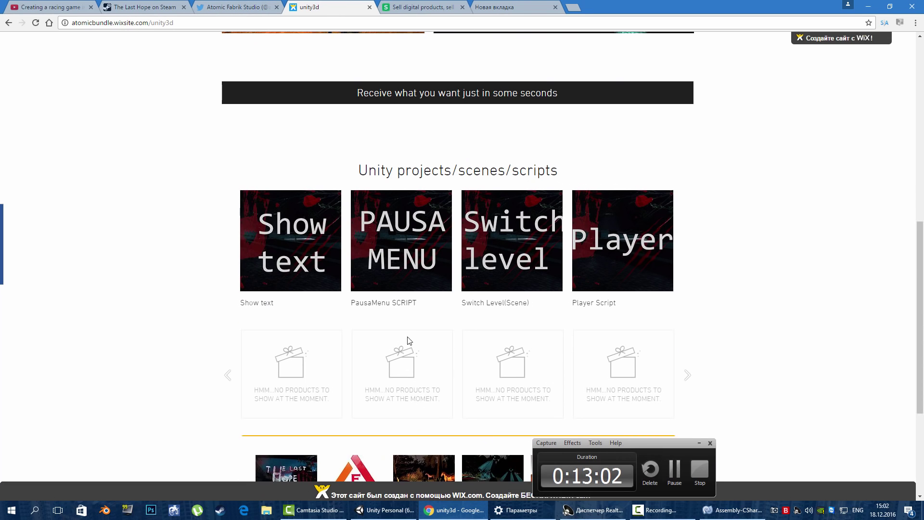
{"action": "left_click", "coordinate": [464, 498]}
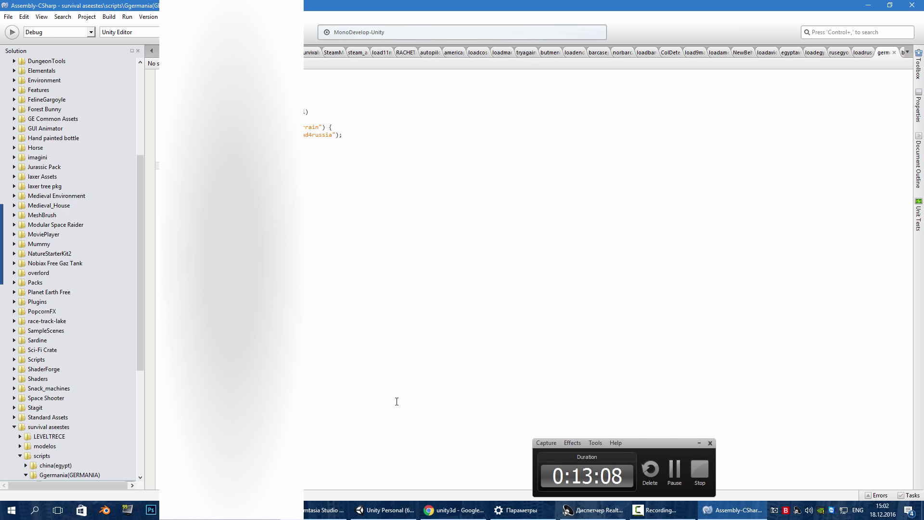
{"action": "left_click", "coordinate": [431, 513]}
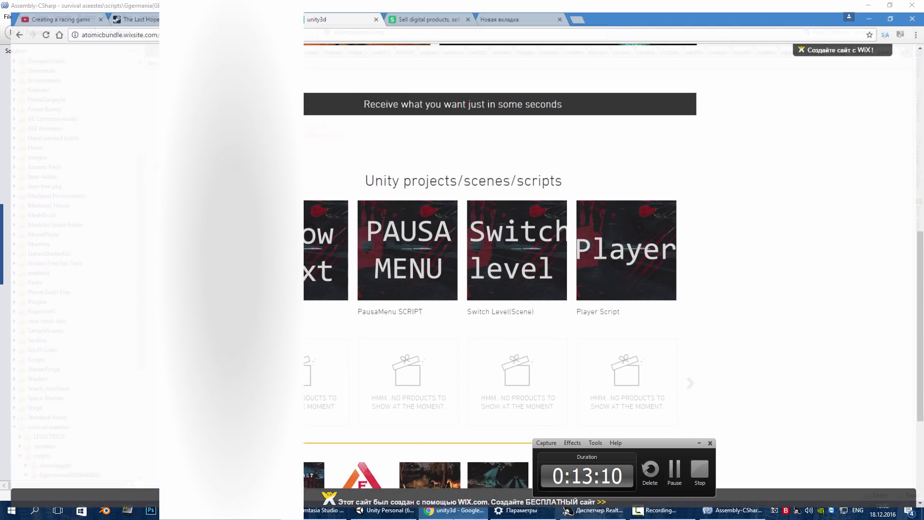
{"action": "left_click", "coordinate": [385, 510]}
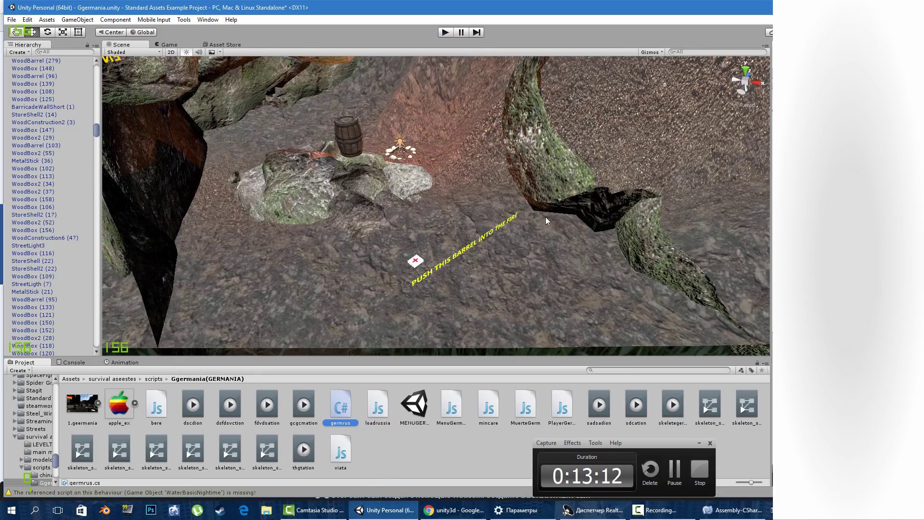
Search the Hierarchy for 'lord', select LordPrefab, and frame it in the Scene view.
{"action": "mouse_move", "coordinate": [544, 217]}
{"action": "left_mouse_down", "text": "alt"}
{"action": "mouse_move", "coordinate": [511, 180]}
{"action": "mouse_move", "coordinate": [456, 211]}
{"action": "left_mouse_up", "text": "alt"}
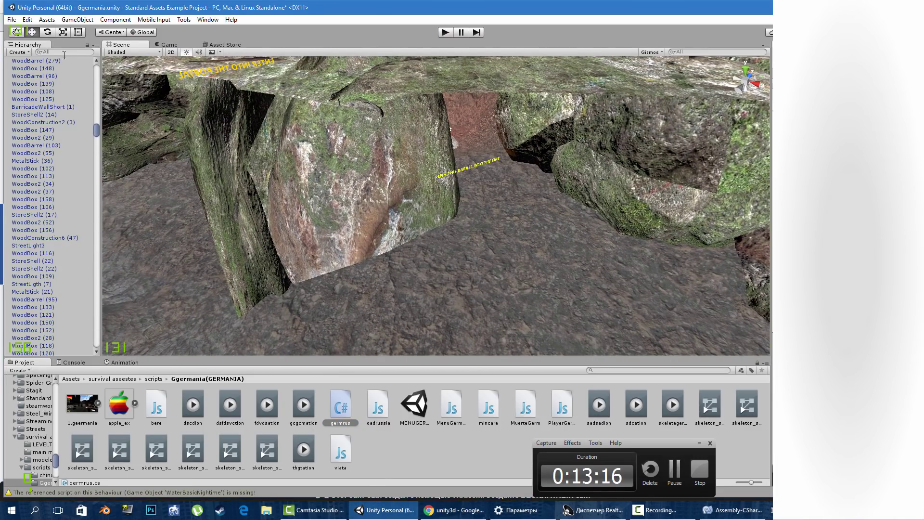
{"action": "left_click", "coordinate": [64, 52]}
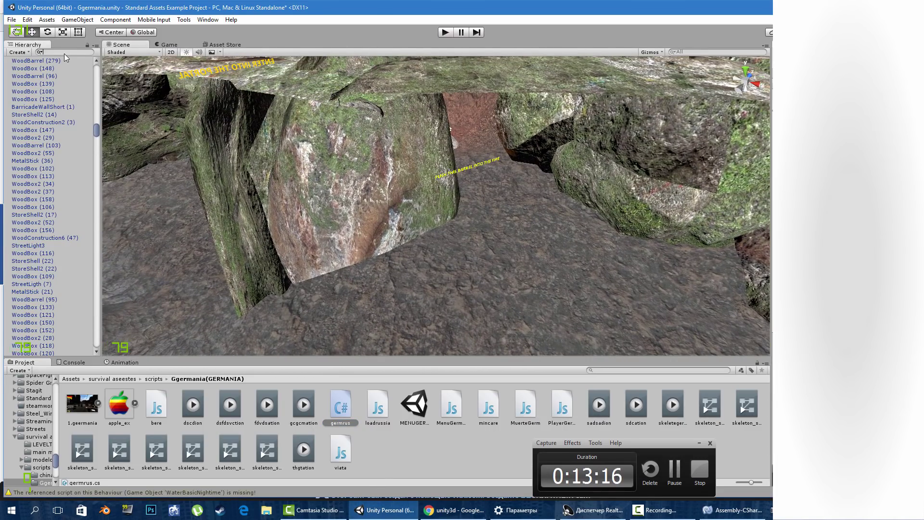
{"action": "type", "text": "lord"}
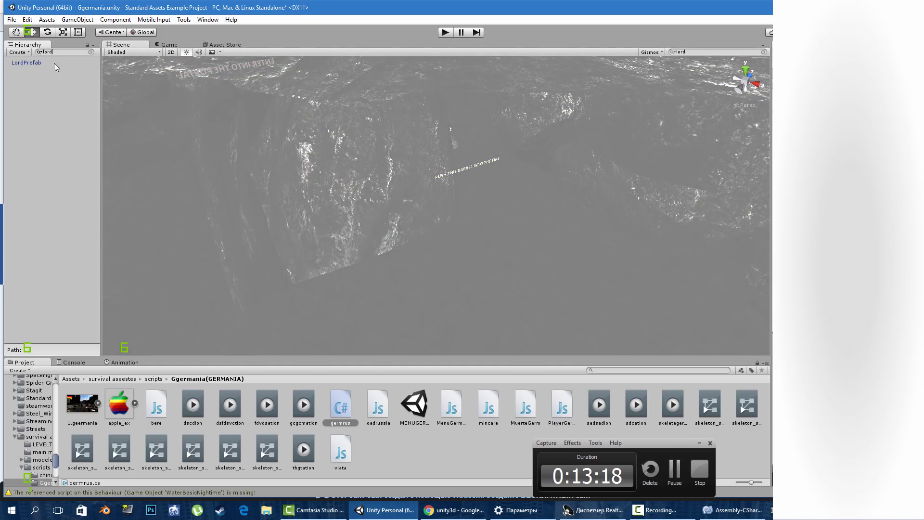
{"action": "left_click", "coordinate": [56, 62]}
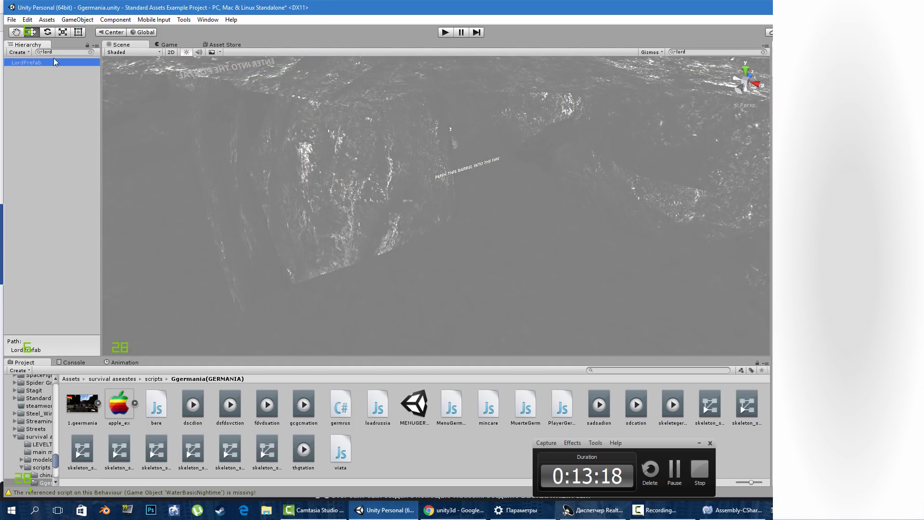
{"action": "key", "text": "Escape"}
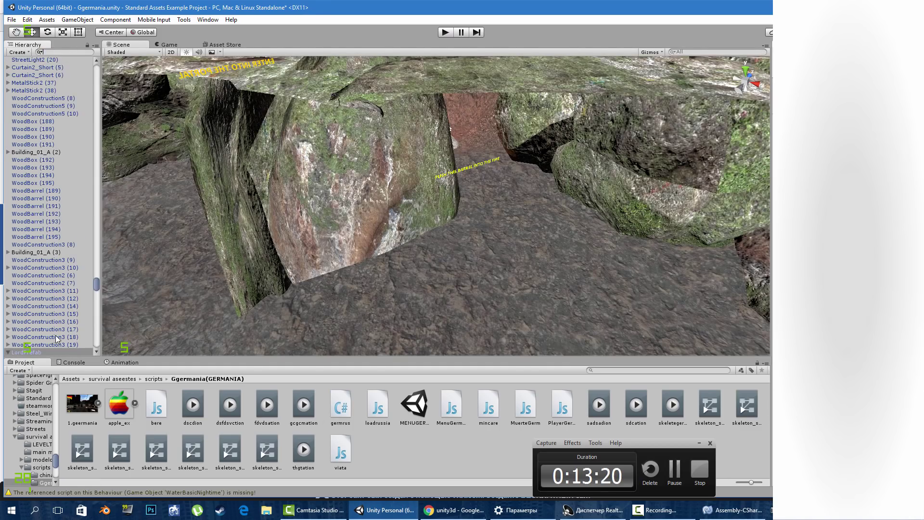
{"action": "scroll", "coordinate": [56, 338], "scroll_direction": "down", "scroll_amount": 2}
{"action": "key", "text": "f"}
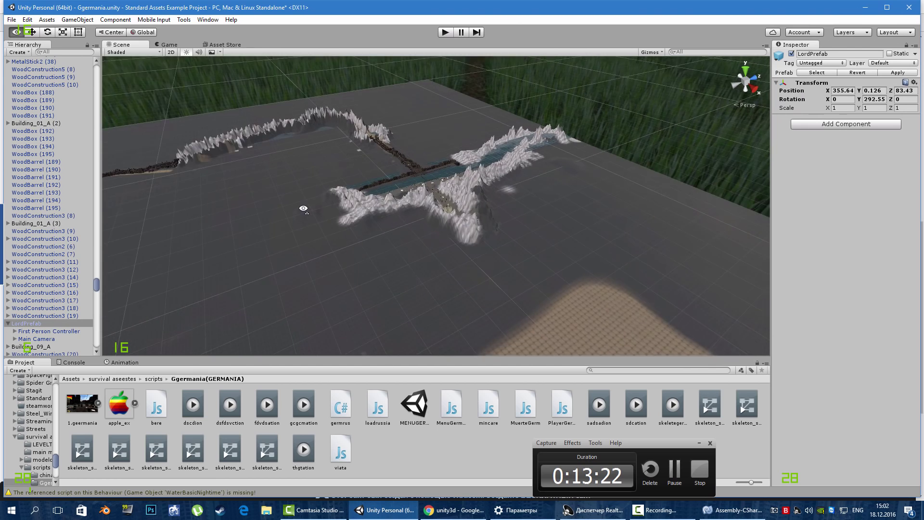
Drag LordPrefab across the cave floor to about X 2033.8, Z 2077.4 and enter Play mode.
{"action": "right_click_drag", "start_coordinate": [303, 208], "coordinate": [229, 137]}
{"action": "left_click_drag", "start_coordinate": [229, 146], "coordinate": [528, 143]}
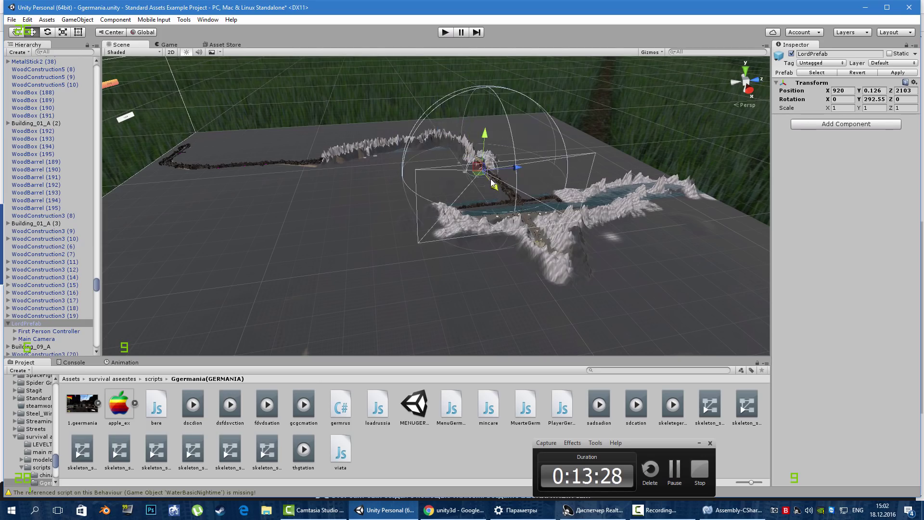
{"action": "left_click_drag", "start_coordinate": [475, 160], "coordinate": [549, 206]}
{"action": "mouse_move", "coordinate": [549, 206]}
{"action": "right_mouse_down"}
{"action": "mouse_move", "coordinate": [486, 224]}
{"action": "mouse_move", "coordinate": [502, 157]}
{"action": "right_mouse_up"}
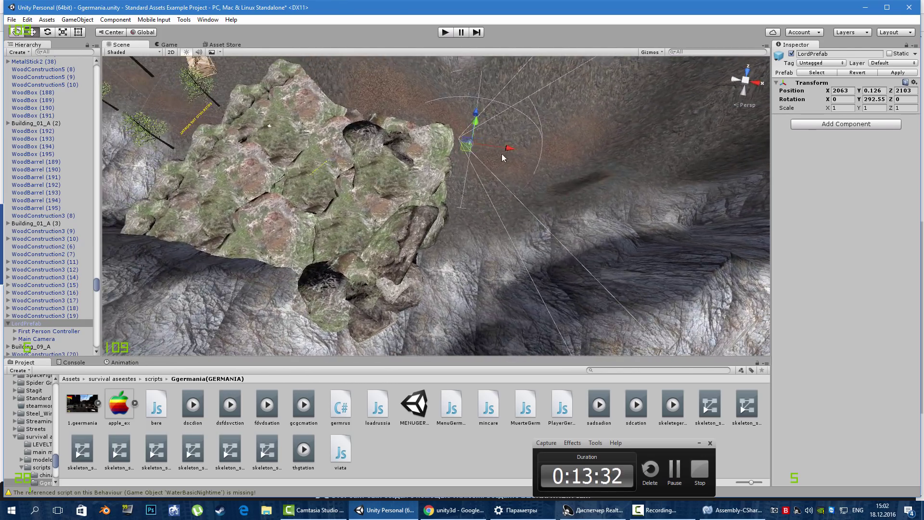
{"action": "left_click_drag", "start_coordinate": [514, 152], "coordinate": [385, 202]}
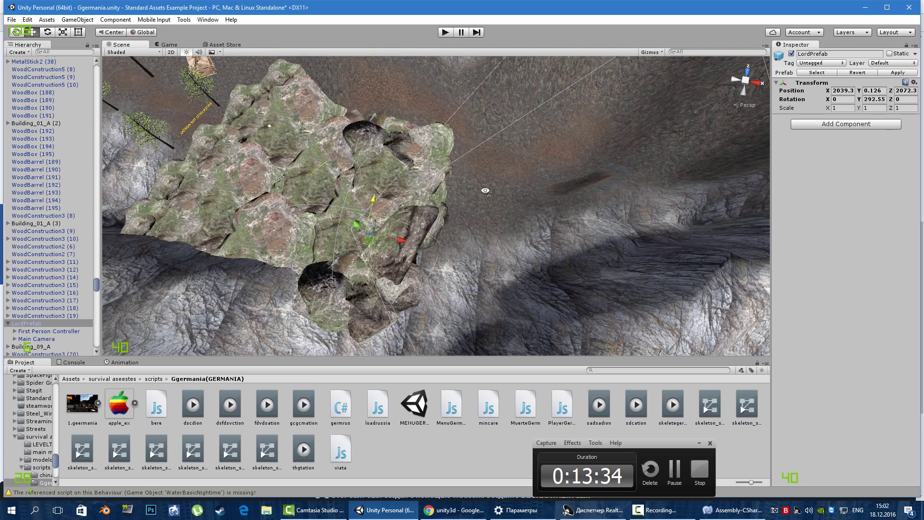
{"action": "right_click_drag", "start_coordinate": [385, 203], "coordinate": [493, 228]}
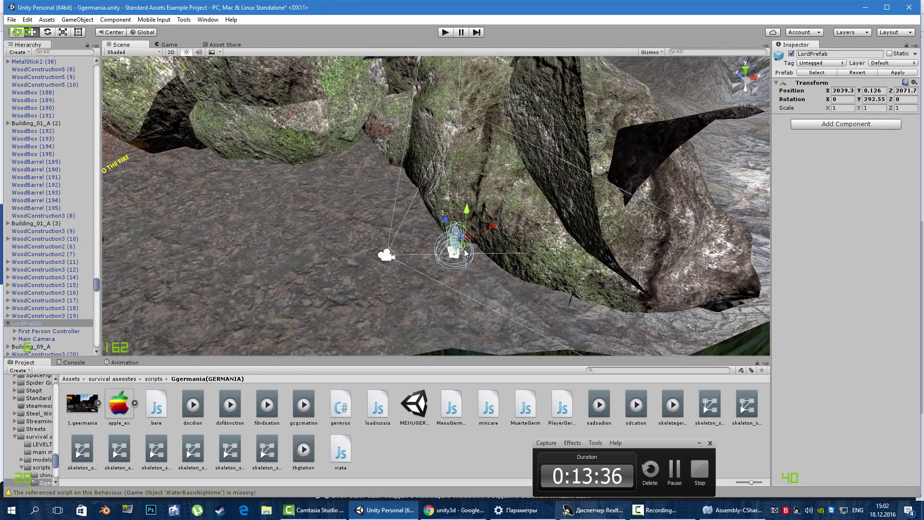
{"action": "mouse_move", "coordinate": [493, 227]}
{"action": "left_mouse_down"}
{"action": "mouse_move", "coordinate": [388, 267]}
{"action": "mouse_move", "coordinate": [315, 174]}
{"action": "left_mouse_up"}
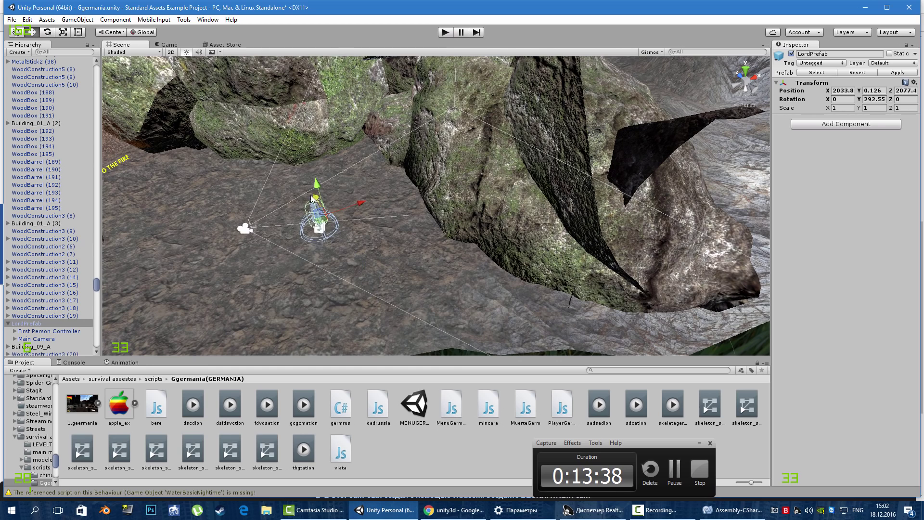
{"action": "left_click", "coordinate": [446, 33]}
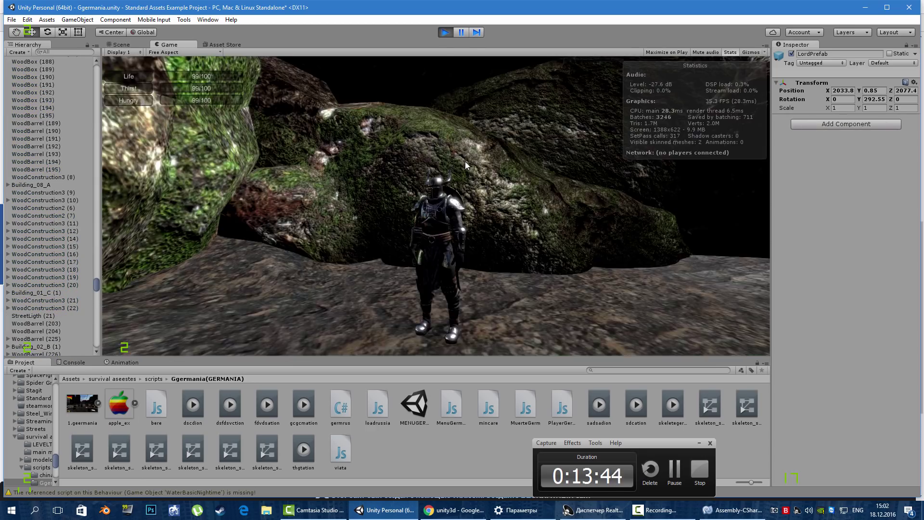
Walk the player with W and A up the rock and push the barrel into the fire.
{"action": "key", "text": "w"}
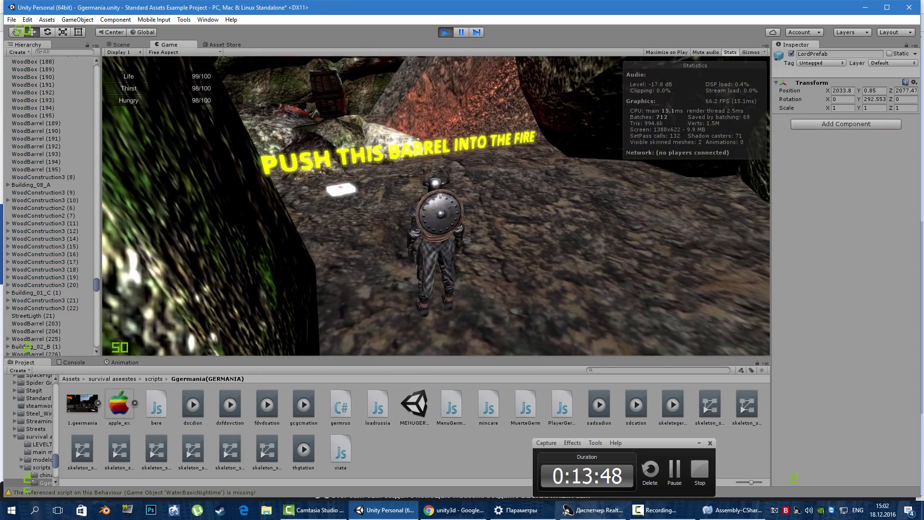
{"action": "key", "text": "a"}
{"action": "key", "text": "w"}
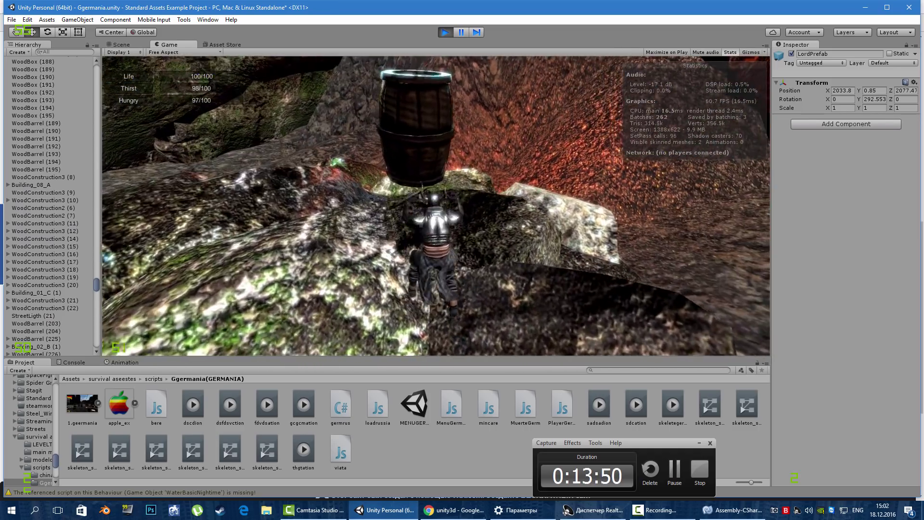
{"action": "key", "text": "w"}
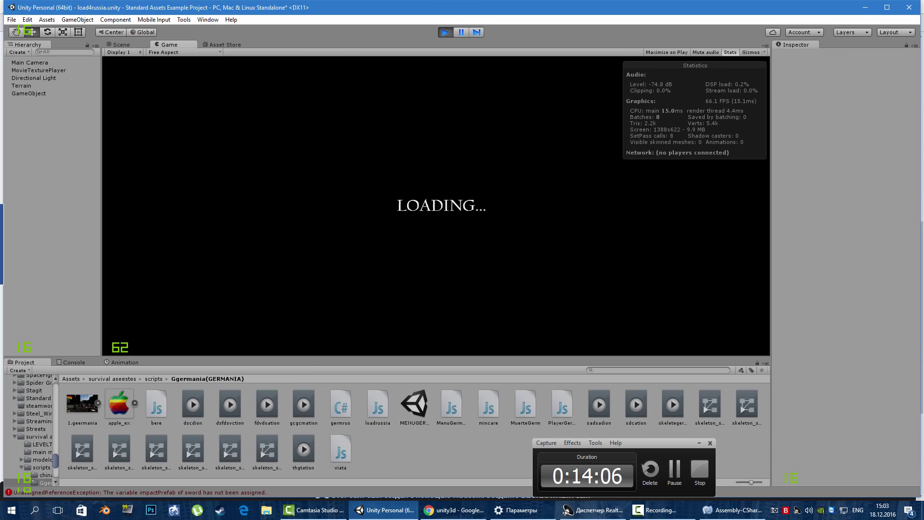
{"action": "key", "text": "super"}
Highlight 'load4russia' in the germrus script, stop the running game, and return to MonoDevelop.
{"action": "left_click", "coordinate": [731, 510]}
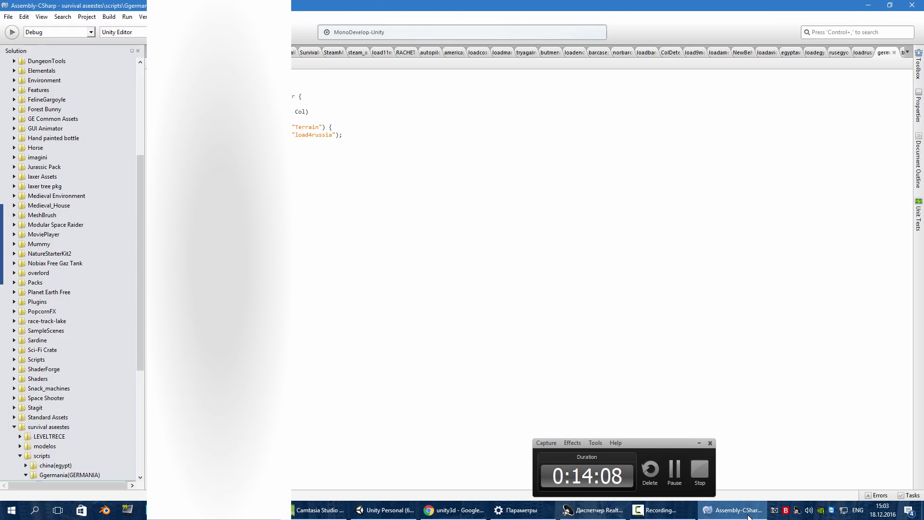
{"action": "mouse_move", "coordinate": [233, 30]}
{"action": "left_mouse_down"}
{"action": "mouse_move", "coordinate": [329, 45]}
{"action": "mouse_move", "coordinate": [280, 43]}
{"action": "left_mouse_up"}
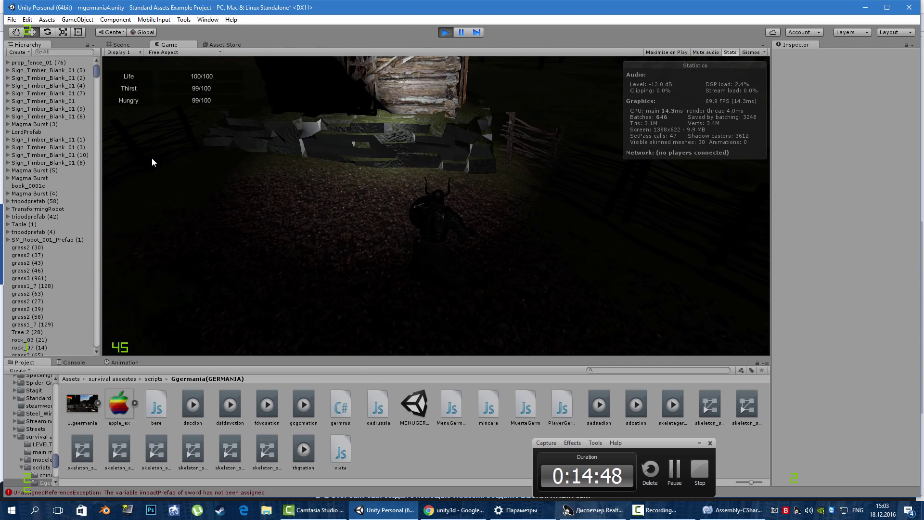
{"action": "left_click", "coordinate": [445, 32]}
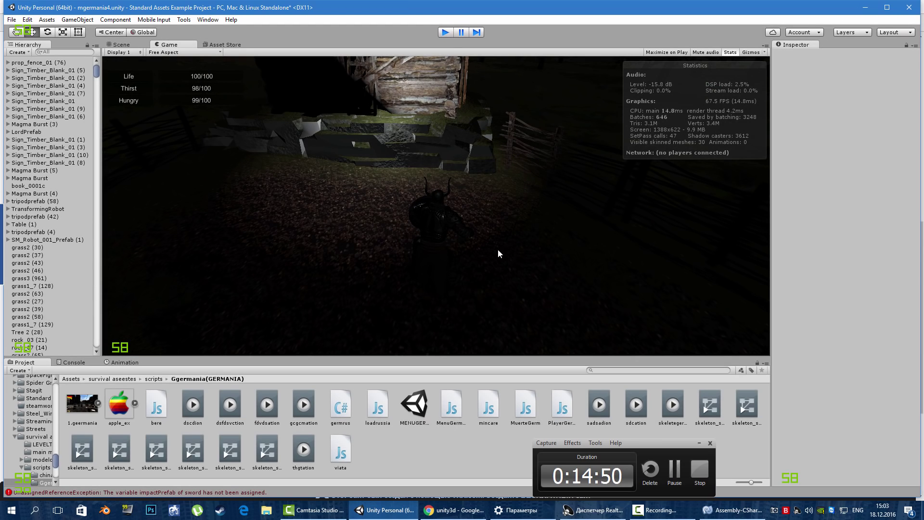
{"action": "left_click", "coordinate": [729, 509]}
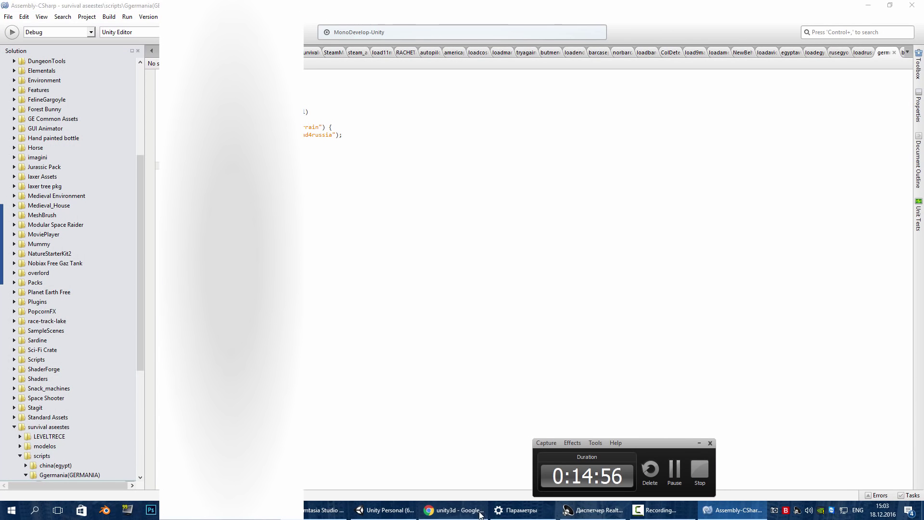
Check Chrome's new tab, minimize the browser, and bring the Unity editor back.
{"action": "left_click", "coordinate": [455, 509]}
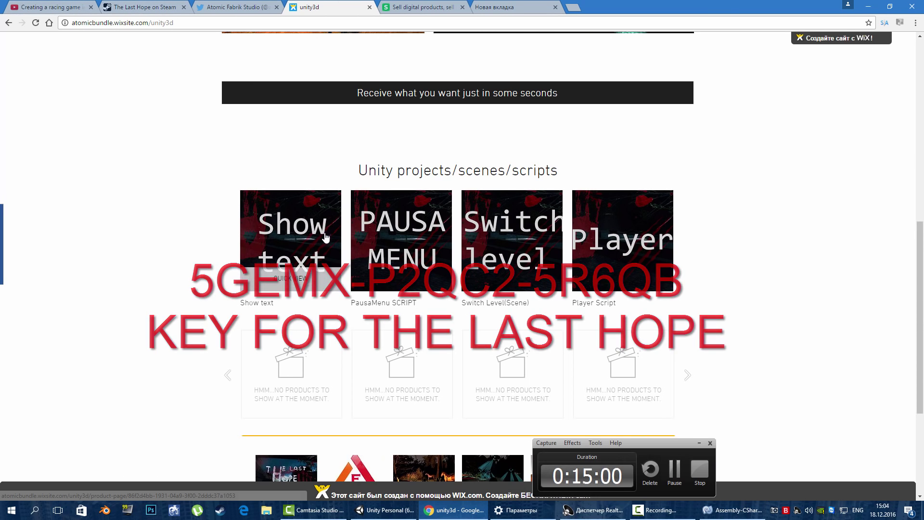
{"action": "key", "text": "ctrl+Tab"}
{"action": "key", "text": "ctrl+Tab"}
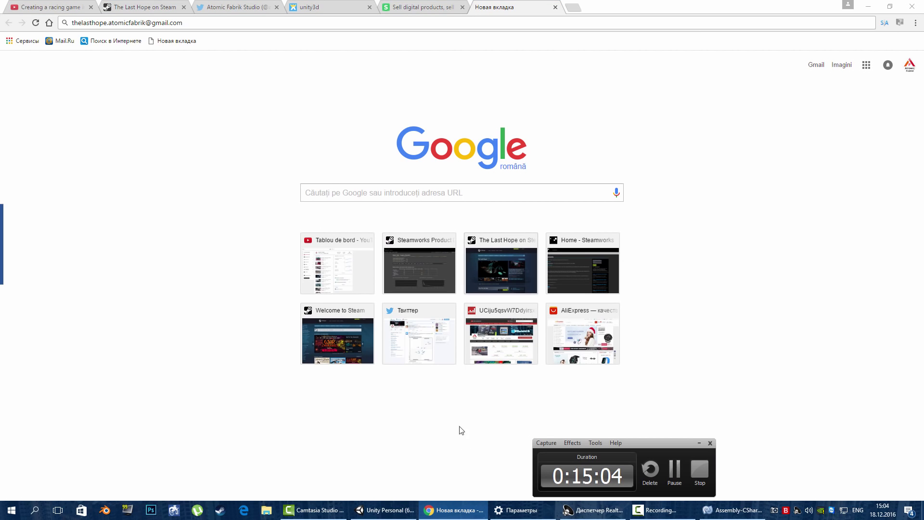
{"action": "left_click", "coordinate": [464, 513]}
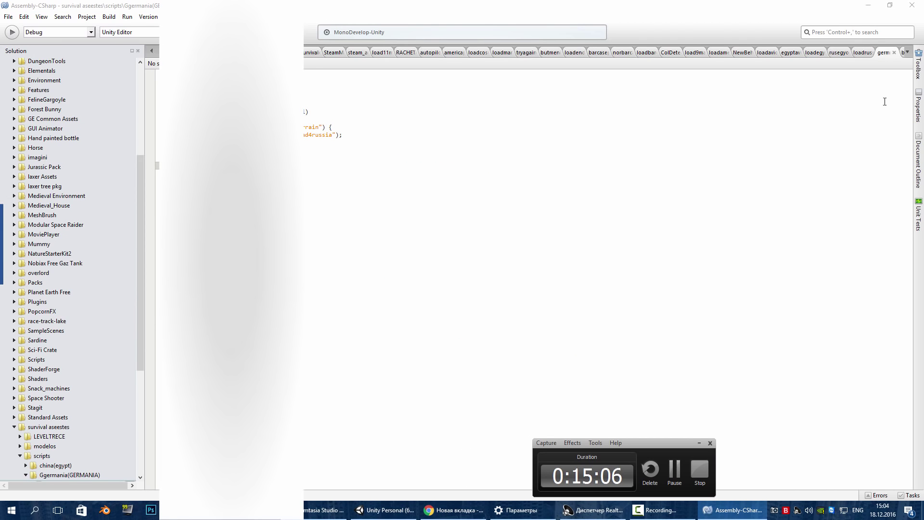
{"action": "left_click", "coordinate": [385, 510]}
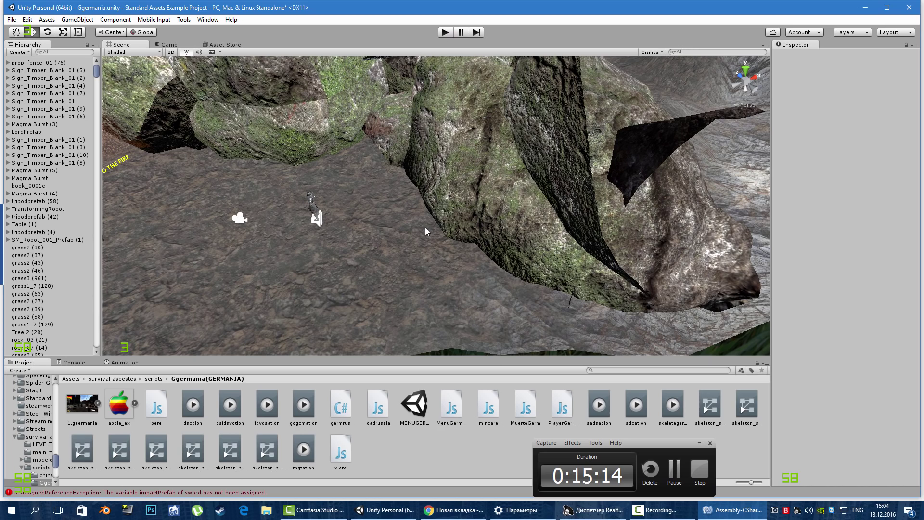
Alt+Tab to put the Unity editor in focus.
{"action": "key", "text": "alt+Tab"}
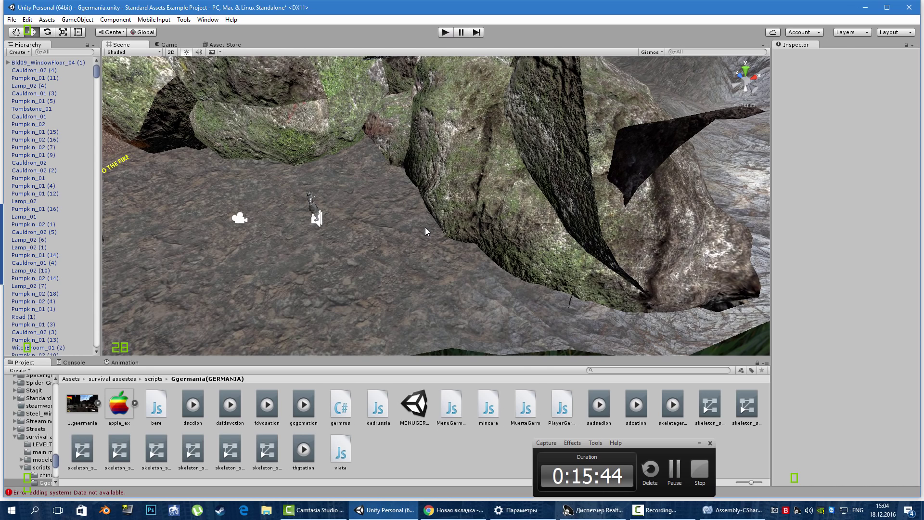
Switch between Chrome and Unity, then open The Last Hope Steam page tab.
{"action": "left_click", "coordinate": [453, 510]}
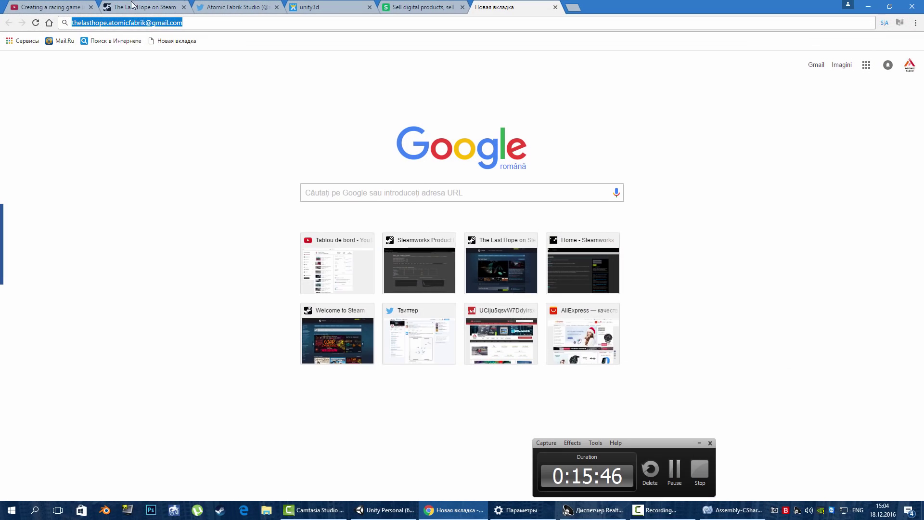
{"action": "left_click", "coordinate": [223, 82]}
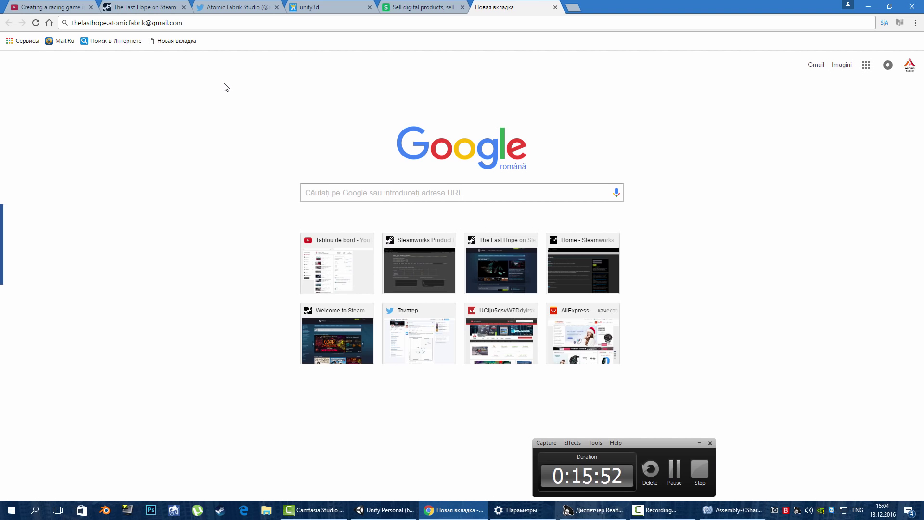
{"action": "left_click", "coordinate": [401, 508]}
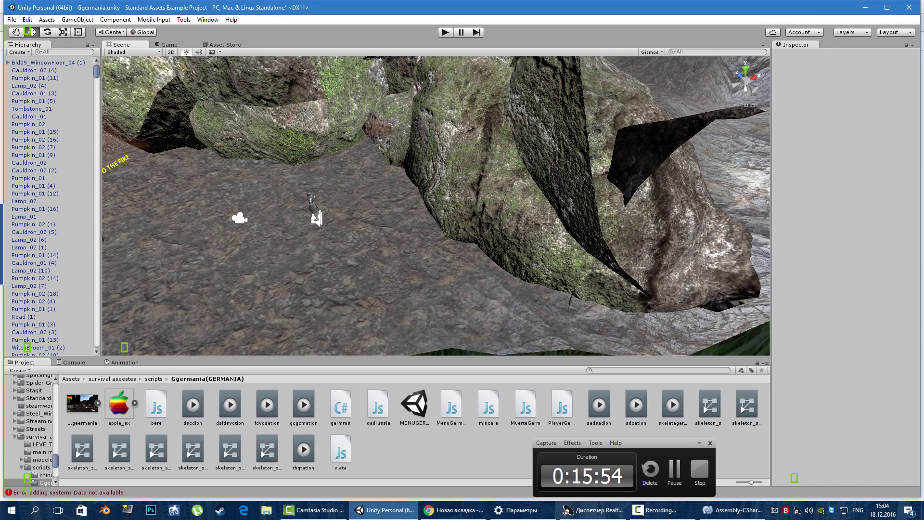
{"action": "left_click", "coordinate": [453, 509]}
{"action": "left_click", "coordinate": [142, 6]}
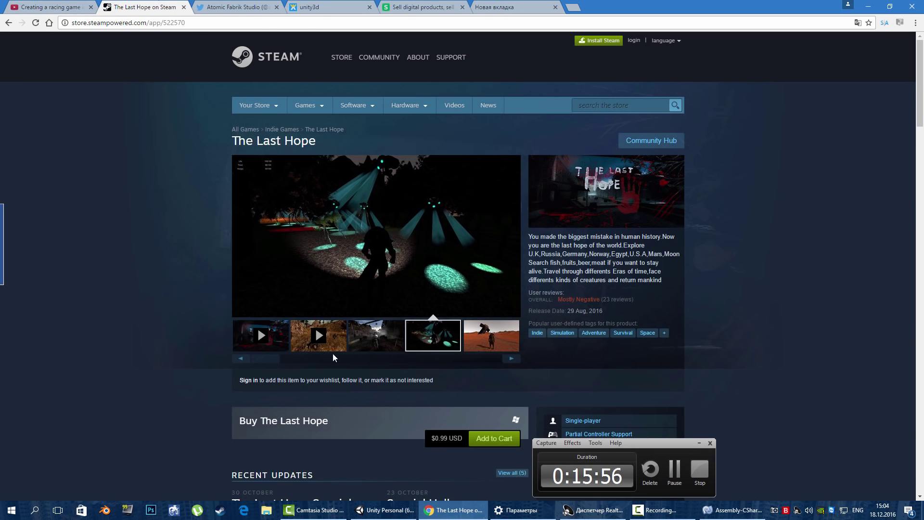
Show the armored character screenshot and scroll down and back up the Steam page.
{"action": "left_click", "coordinate": [357, 343]}
{"action": "scroll", "coordinate": [379, 267], "scroll_direction": "down", "scroll_amount": 4}
{"action": "scroll", "coordinate": [377, 312], "scroll_direction": "down", "scroll_amount": 4}
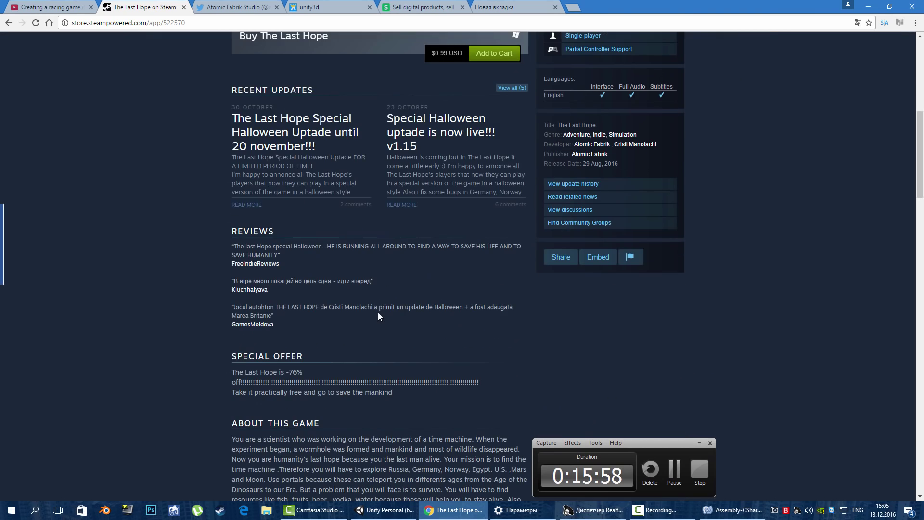
{"action": "scroll", "coordinate": [392, 318], "scroll_direction": "down", "scroll_amount": 2}
{"action": "scroll", "coordinate": [392, 318], "scroll_direction": "down", "scroll_amount": 6}
{"action": "scroll", "coordinate": [393, 318], "scroll_direction": "down", "scroll_amount": 4}
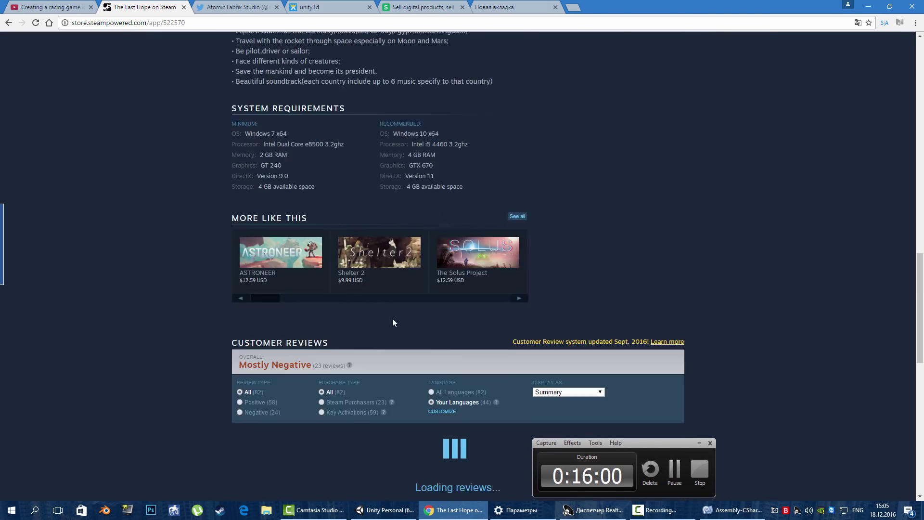
{"action": "scroll", "coordinate": [391, 318], "scroll_direction": "up", "scroll_amount": 17}
{"action": "scroll", "coordinate": [394, 288], "scroll_direction": "up", "scroll_amount": 2}
{"action": "scroll", "coordinate": [429, 294], "scroll_direction": "up", "scroll_amount": 2}
Step through the gallery screenshots to the campfire and corridor shots.
{"action": "left_click", "coordinate": [429, 294]}
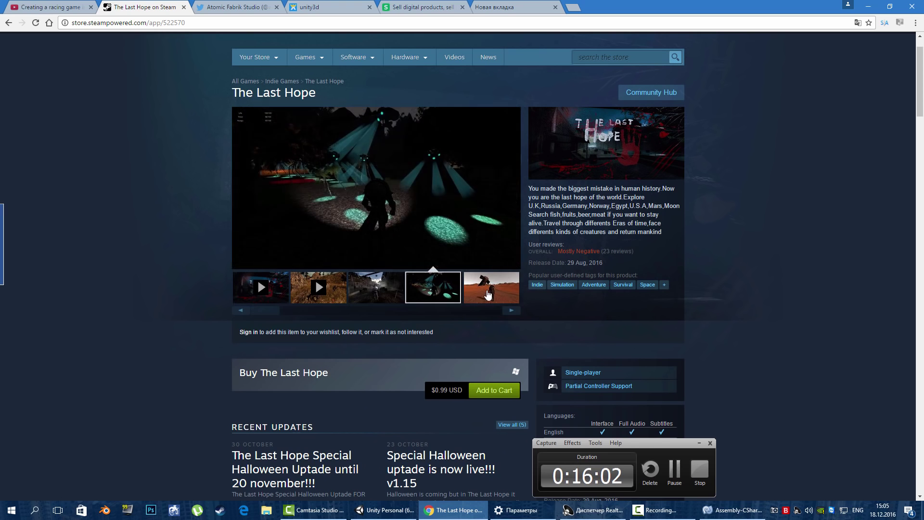
{"action": "left_click", "coordinate": [512, 310]}
{"action": "left_click", "coordinate": [512, 310]}
{"action": "left_click", "coordinate": [336, 291]}
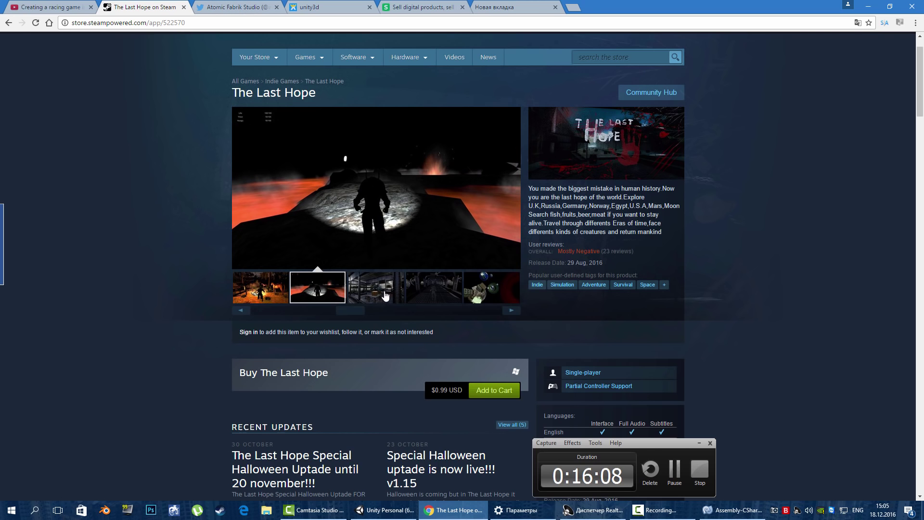
{"action": "left_click", "coordinate": [429, 294]}
{"action": "left_click_drag", "start_coordinate": [354, 316], "coordinate": [278, 310]}
View the town street, desert and campfire screenshots, then return to Unity.
{"action": "left_click", "coordinate": [394, 301]}
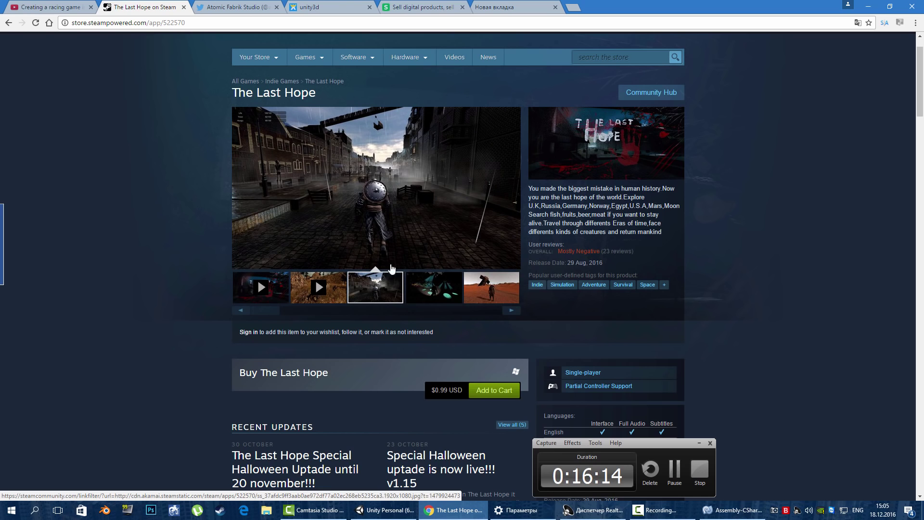
{"action": "left_click", "coordinate": [436, 294]}
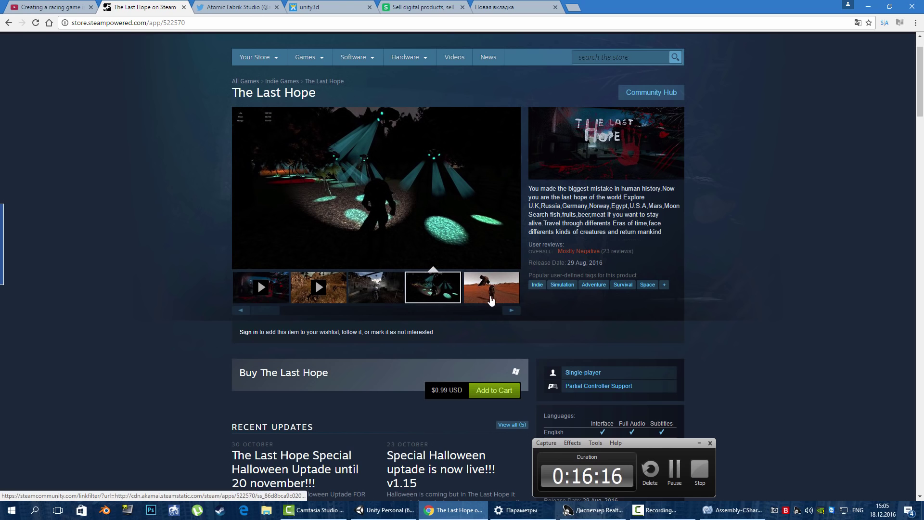
{"action": "left_click", "coordinate": [500, 287]}
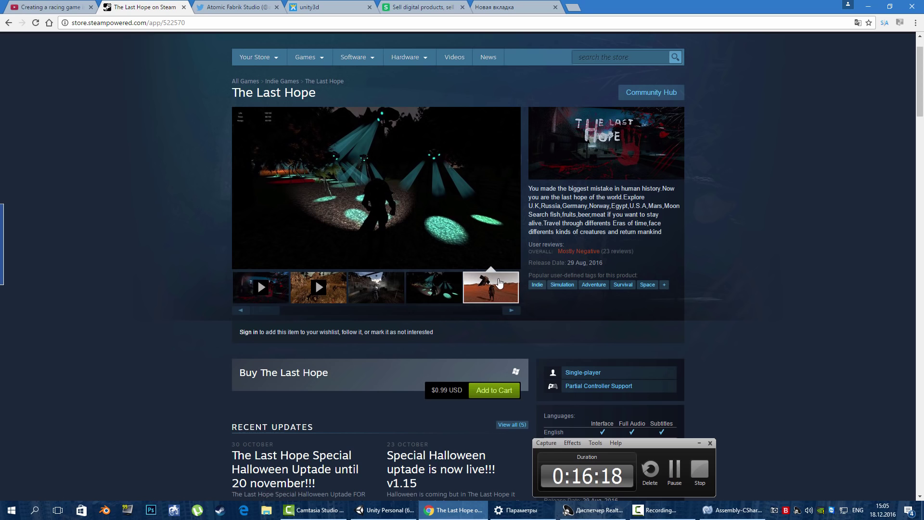
{"action": "left_click", "coordinate": [511, 311]}
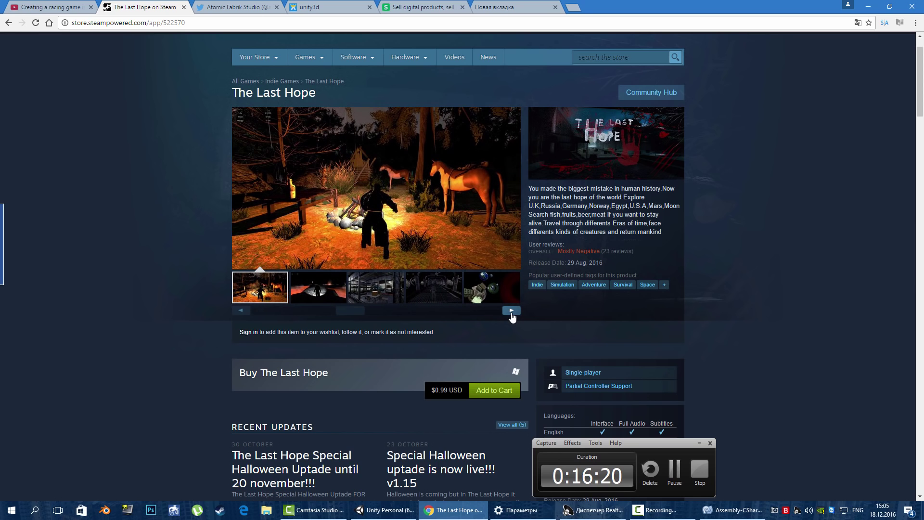
{"action": "left_click", "coordinate": [511, 311]}
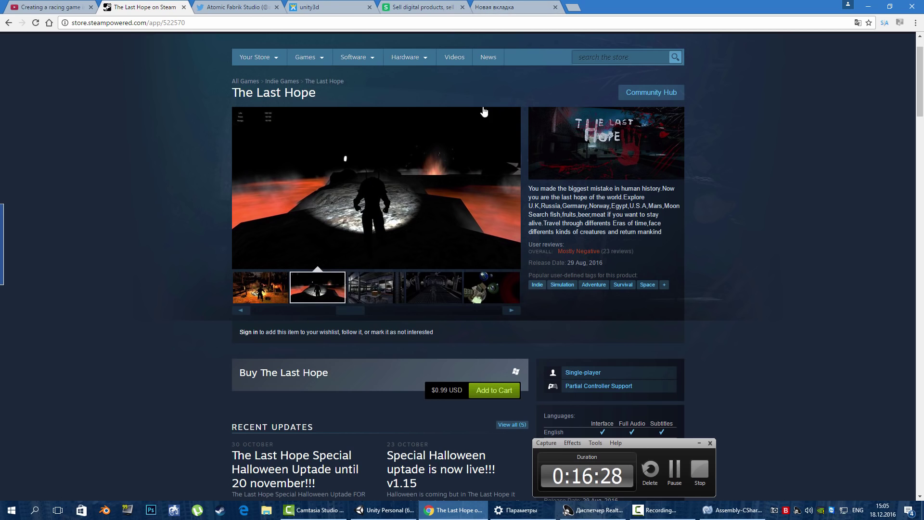
{"action": "scroll", "coordinate": [203, 115], "scroll_direction": "up", "scroll_amount": 1}
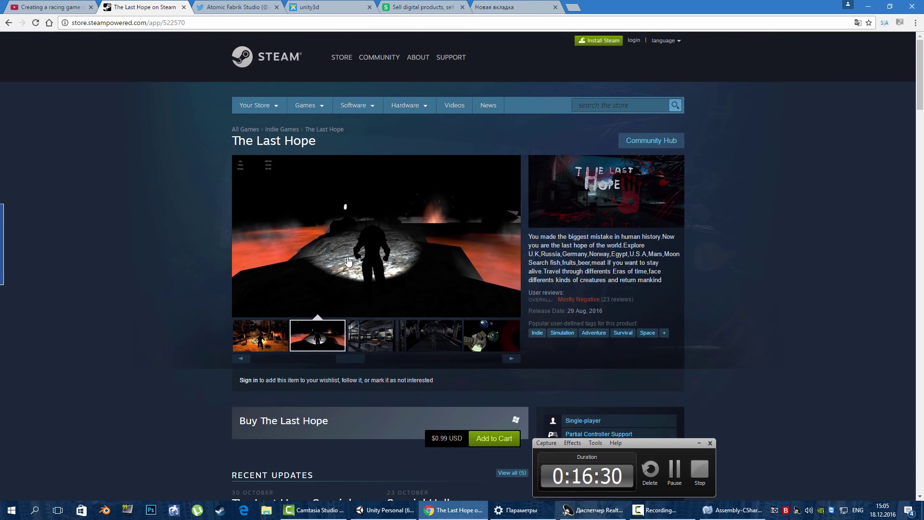
{"action": "key", "text": "alt+Tab"}
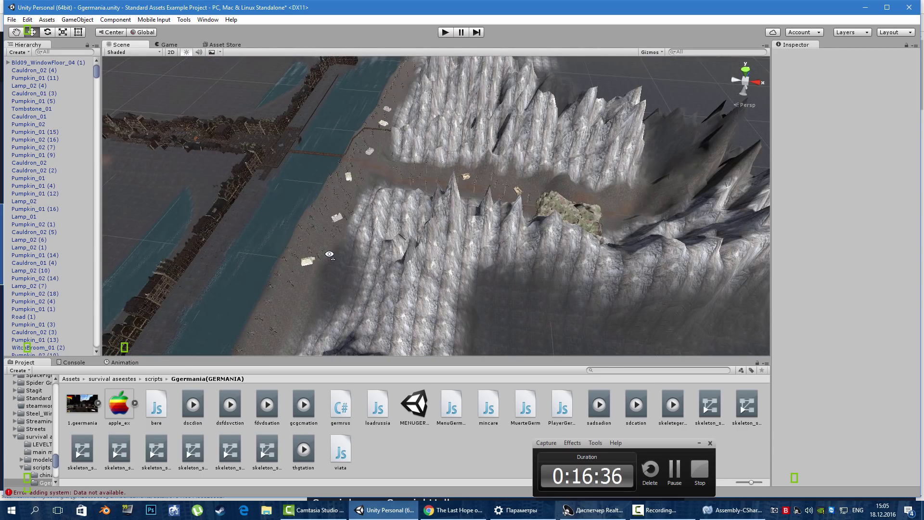
Orbit the Scene view over the Germany terrain, then bring The Last Hope Steam page forward.
{"action": "mouse_move", "coordinate": [380, 239]}
{"action": "left_mouse_down", "text": "alt"}
{"action": "mouse_move", "coordinate": [472, 231]}
{"action": "mouse_move", "coordinate": [390, 285]}
{"action": "mouse_move", "coordinate": [324, 257]}
{"action": "left_mouse_up", "text": "alt"}
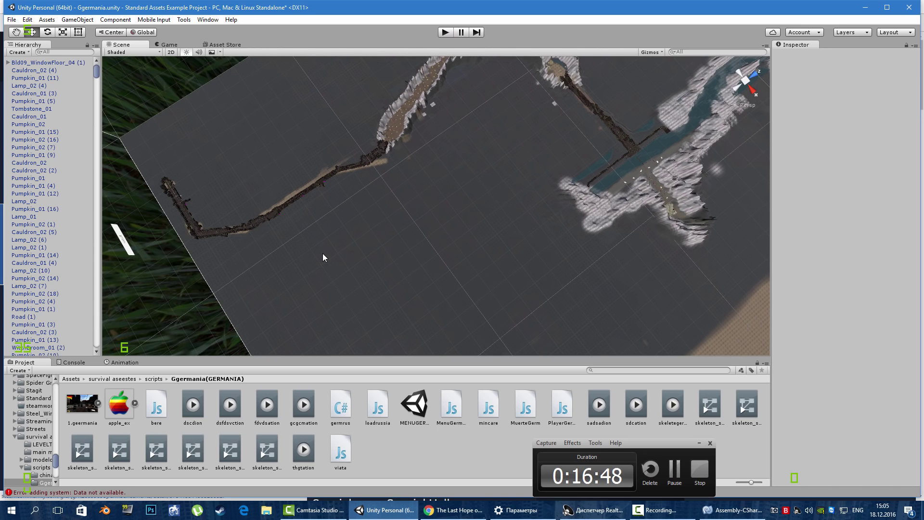
{"action": "left_click", "coordinate": [455, 509]}
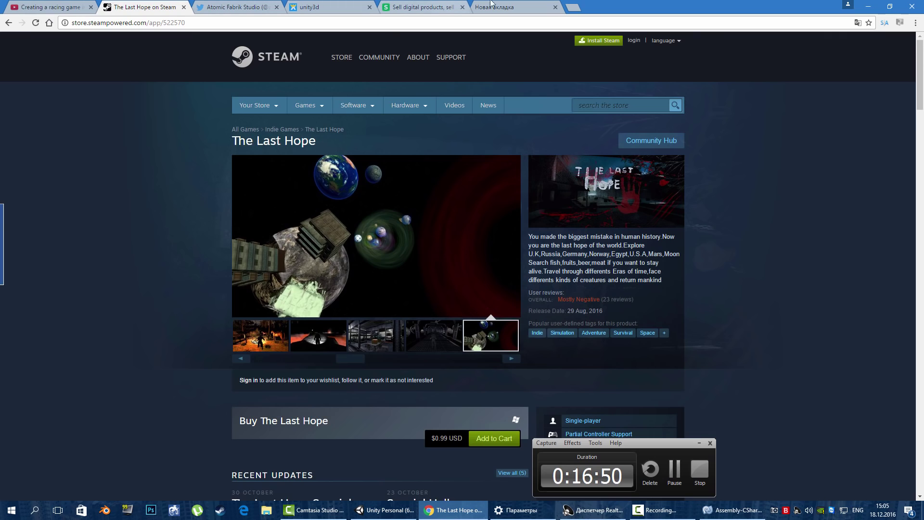